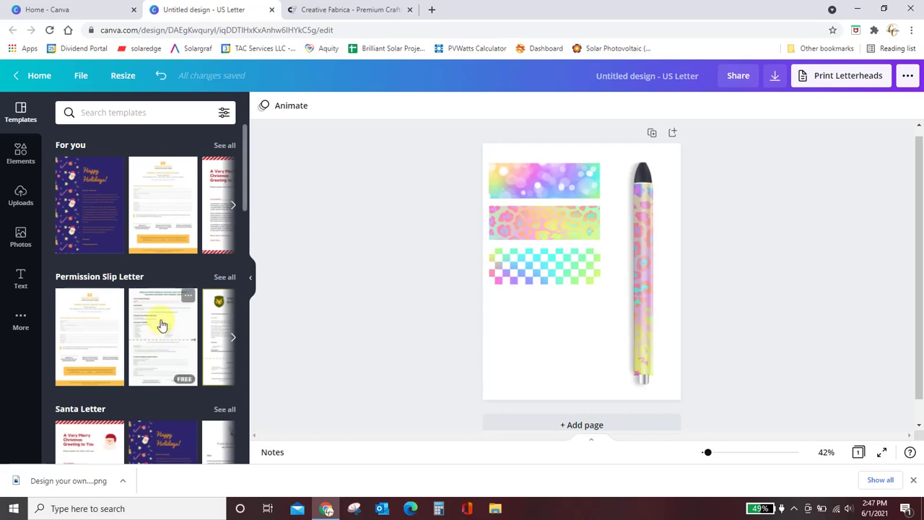
Step: Switch to the 'Home - Canva' browser tab
left_click(94, 10)
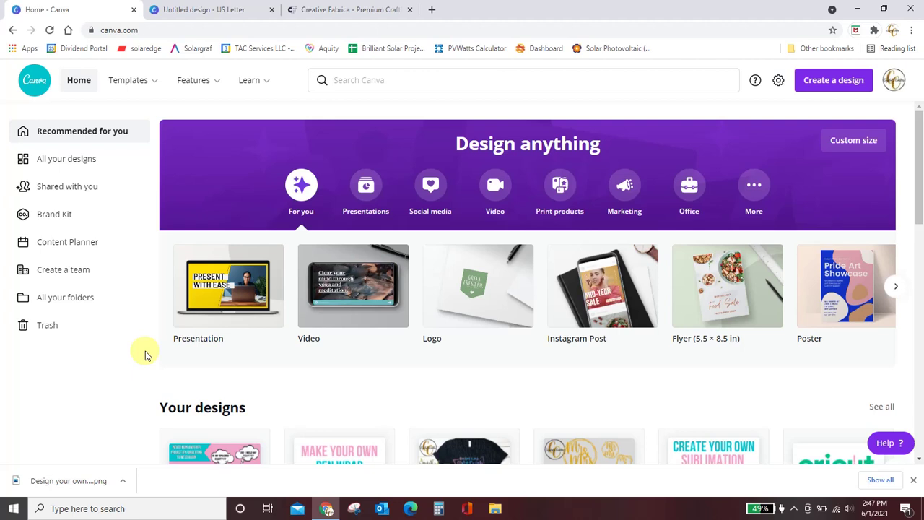
Step: Start a new design and search 'letter' to pick the US Letter size
left_click(837, 88)
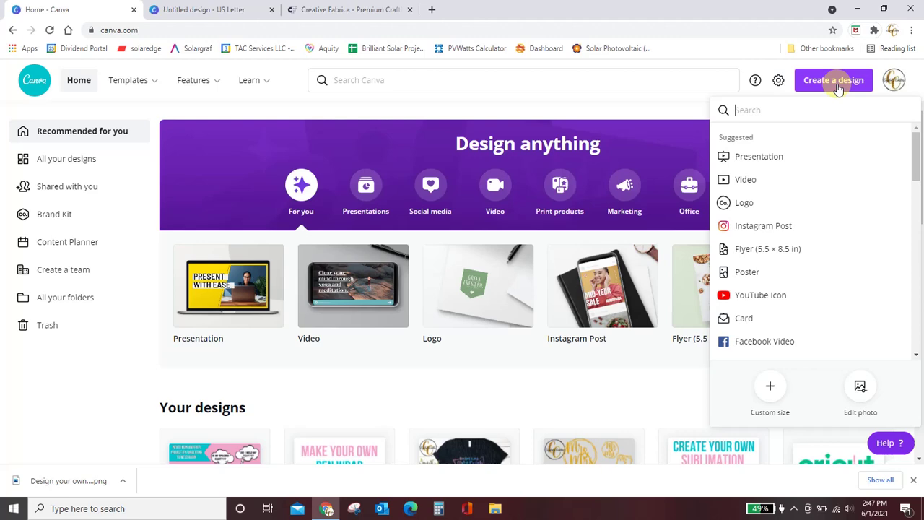
scroll(829, 249, "down", 10)
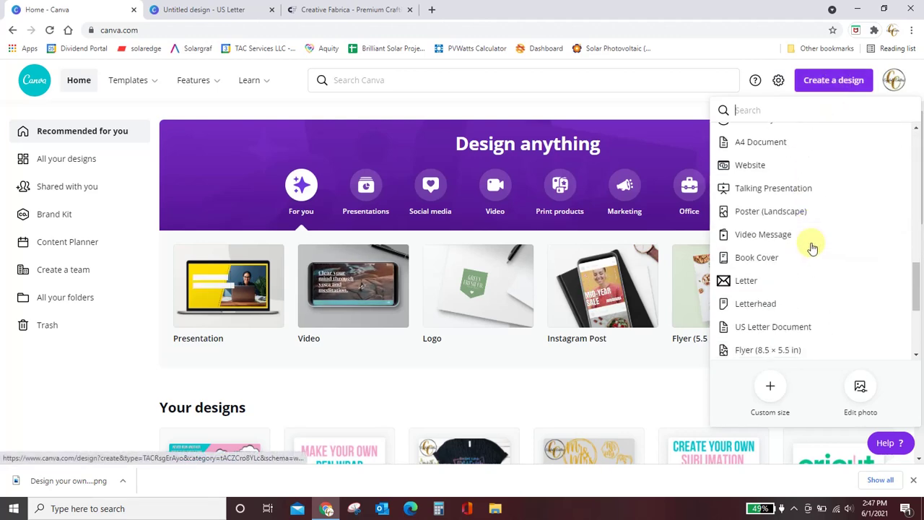
scroll(814, 249, "up", 10)
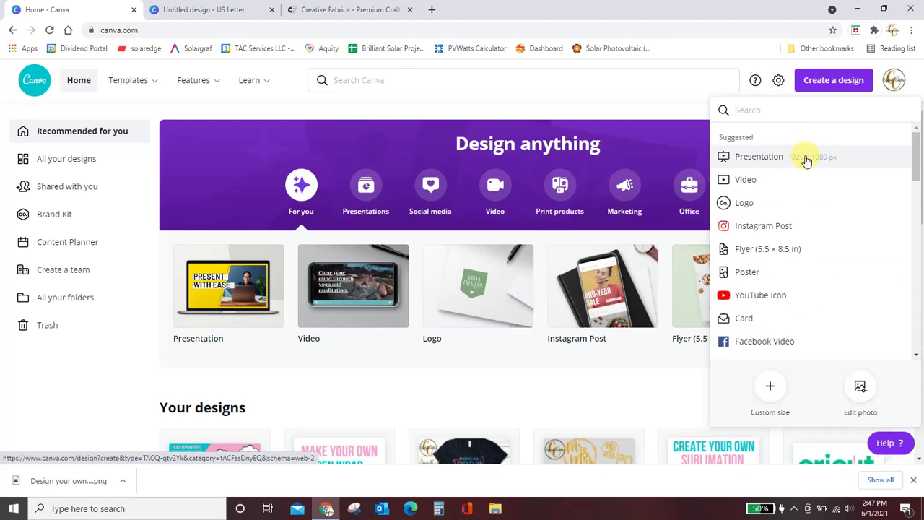
type("letter")
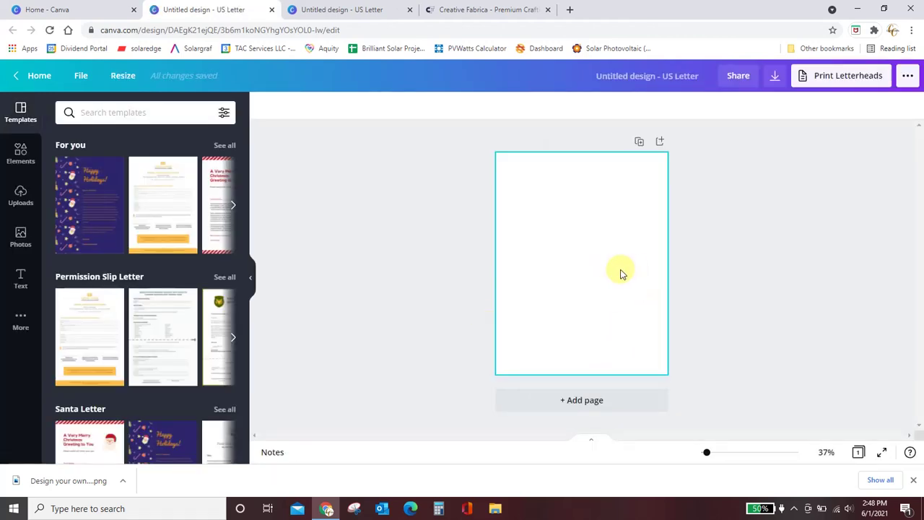
Step: Close the extra blank design and delete the pen mockup, keeping the bokeh, leopard and checkerboard strips
left_click(271, 10)
left_click(230, 10)
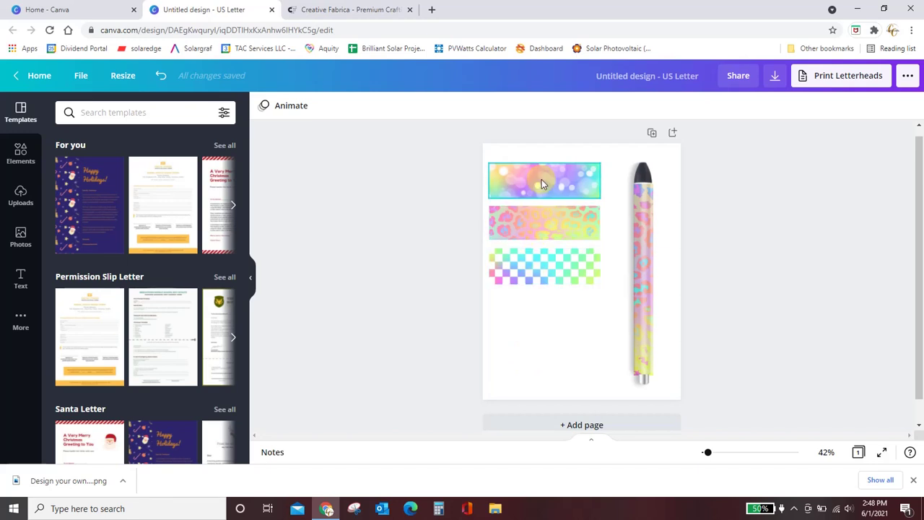
left_click(633, 340)
left_click(633, 340)
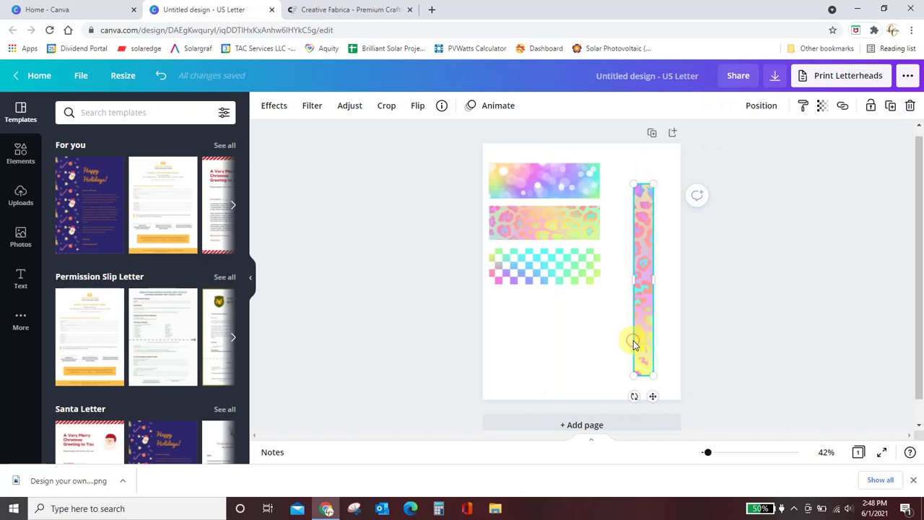
key("Delete")
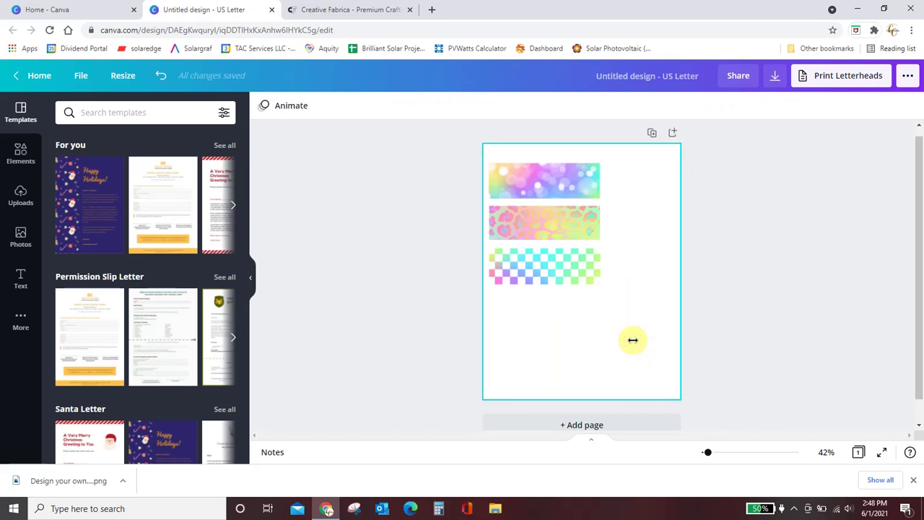
left_click(532, 182)
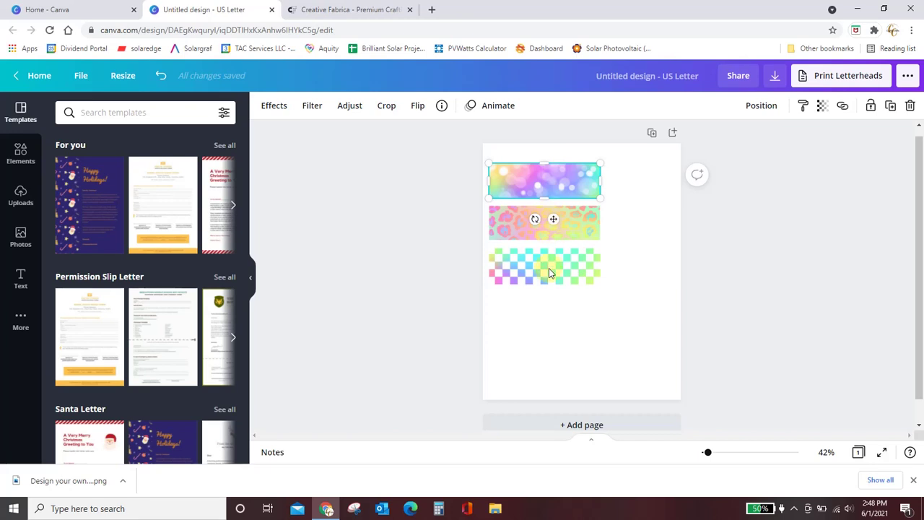
left_click(547, 318)
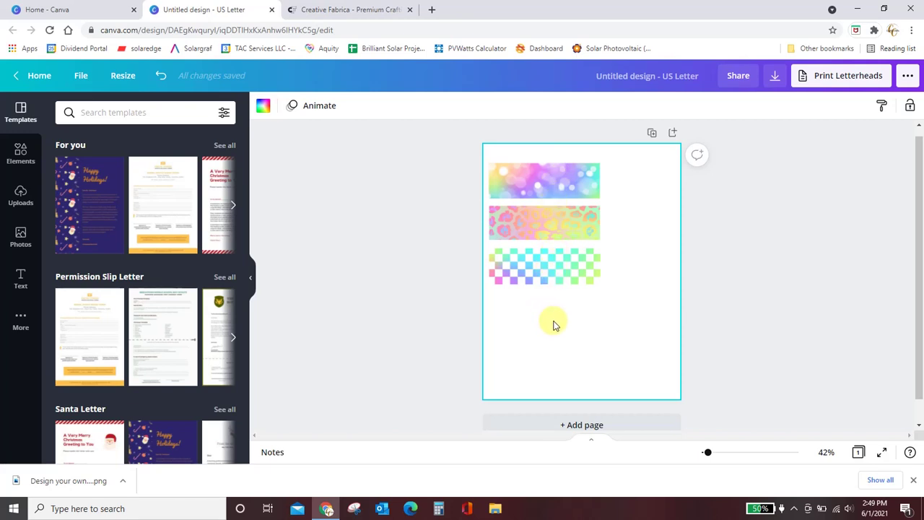
Step: Add a blank second page and show the Uploads panel
left_click(567, 424)
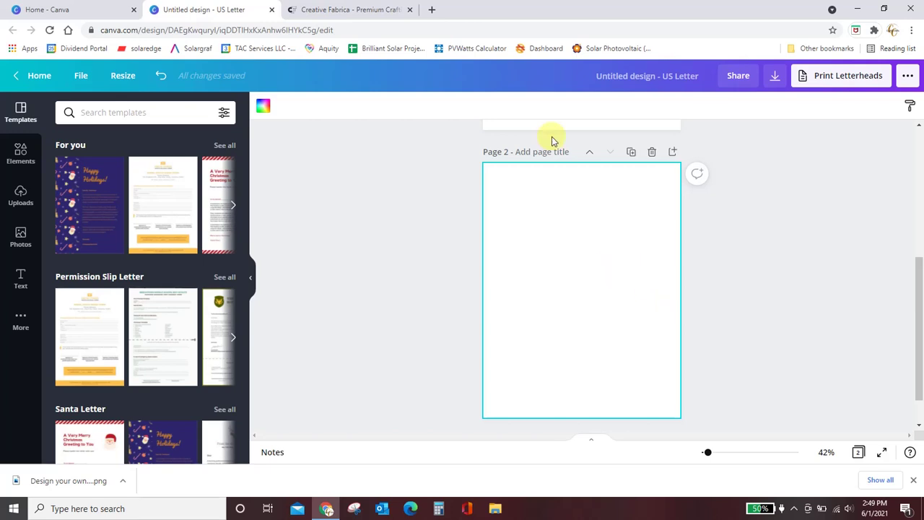
left_click(22, 191)
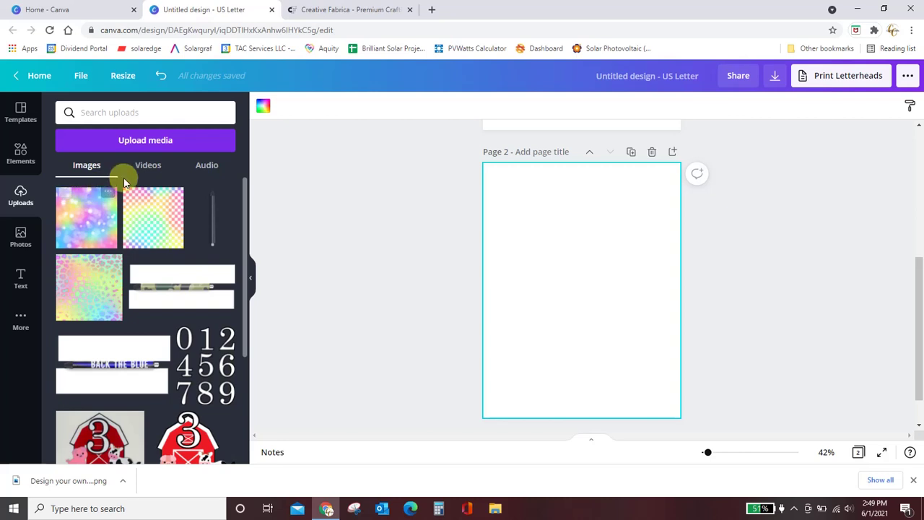
Step: On Creative Fabrica, search for 'sunflower digital paper' and browse the results
left_click(321, 10)
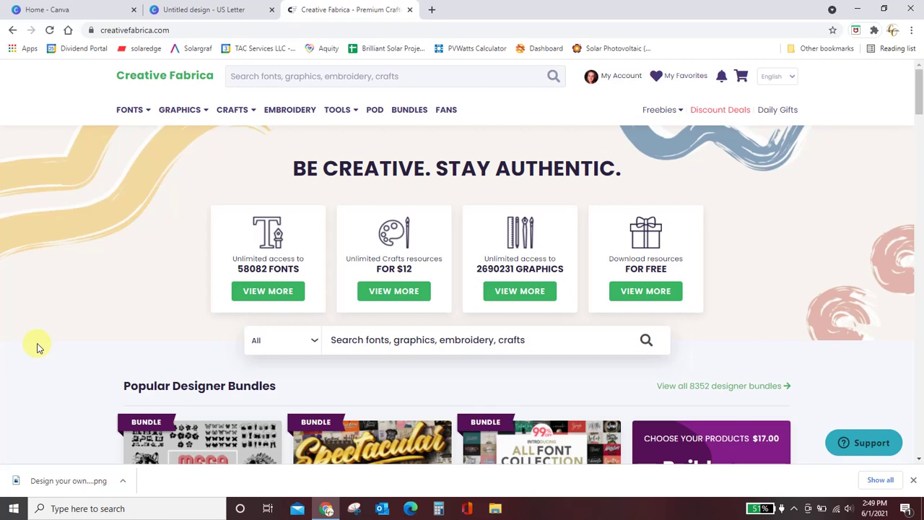
left_click(297, 81)
type("sun")
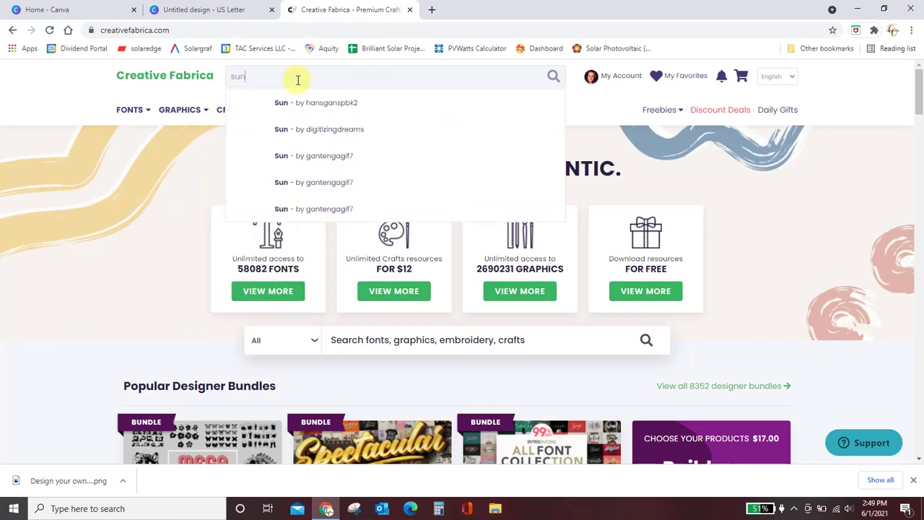
type("flower digital paper")
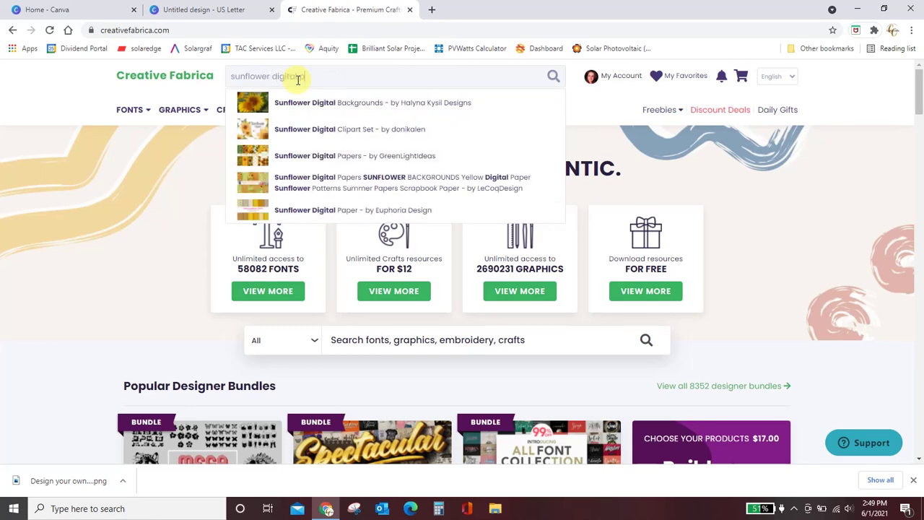
key("Return")
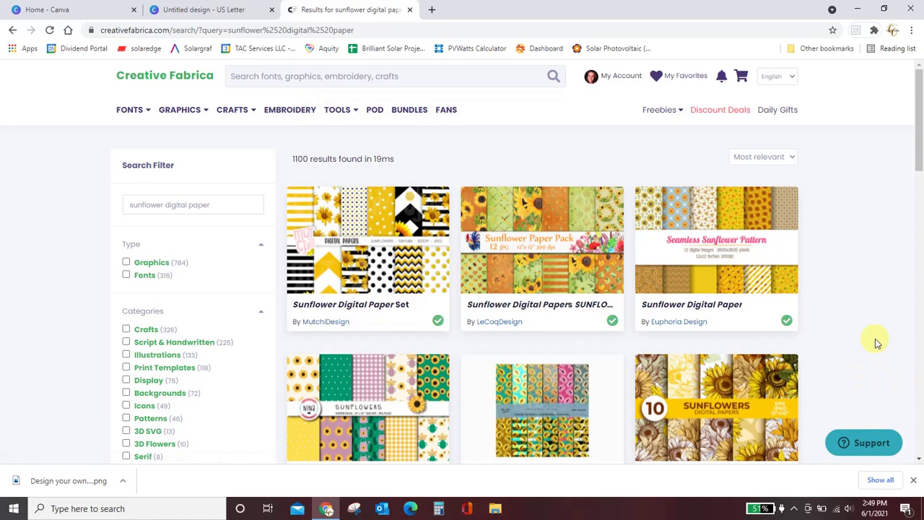
scroll(876, 341, "down", 4)
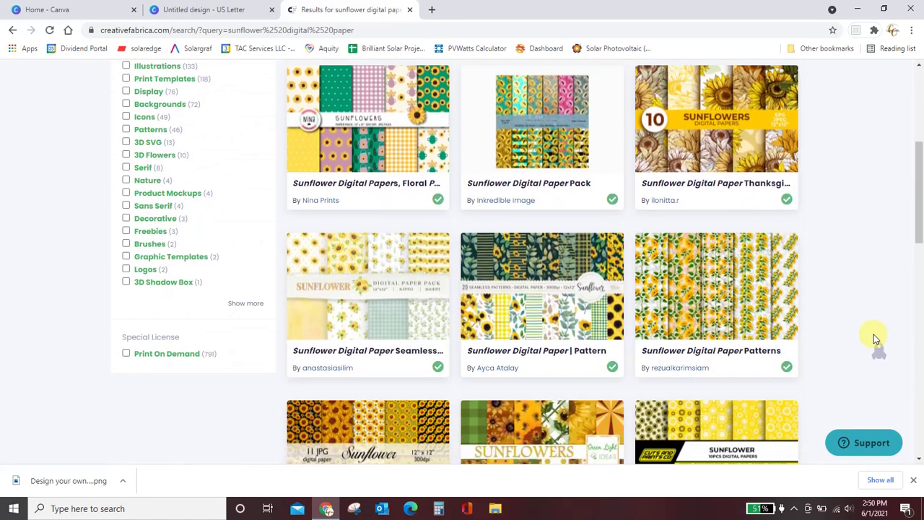
scroll(876, 339, "down", 6)
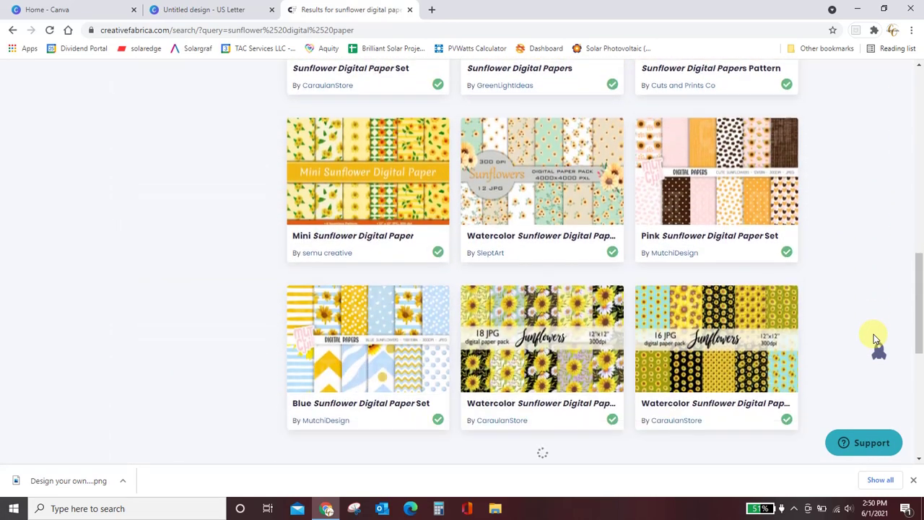
scroll(873, 338, "down", 8)
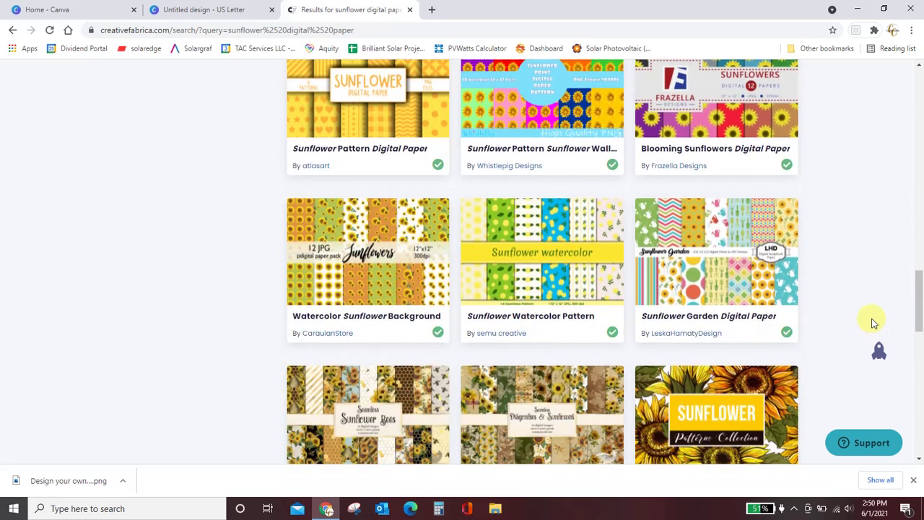
scroll(863, 310, "down", 2)
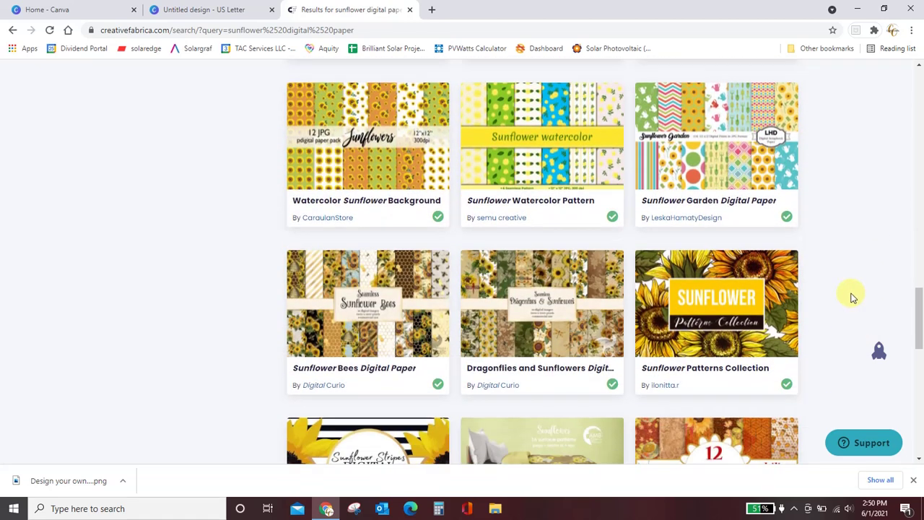
Step: Check the Digital Curio designer's page, then return to the sunflower search results
left_click(329, 389)
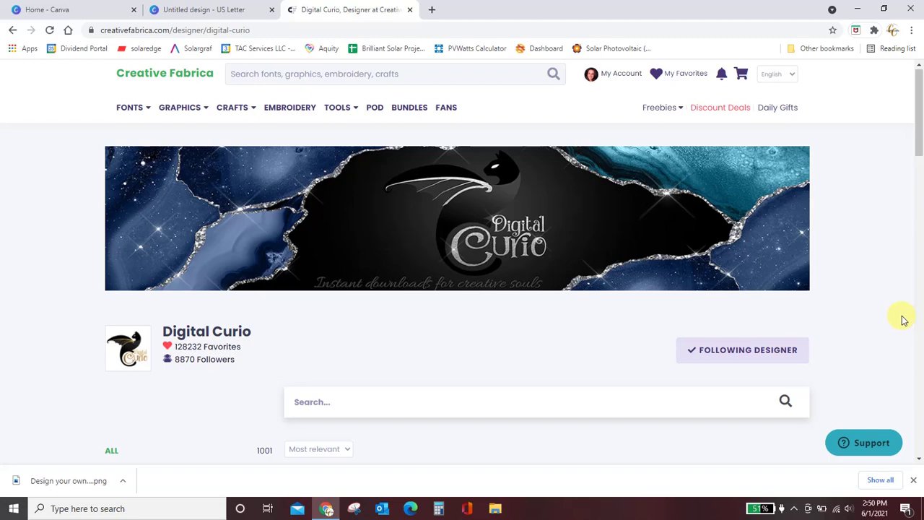
scroll(902, 317, "down", 4)
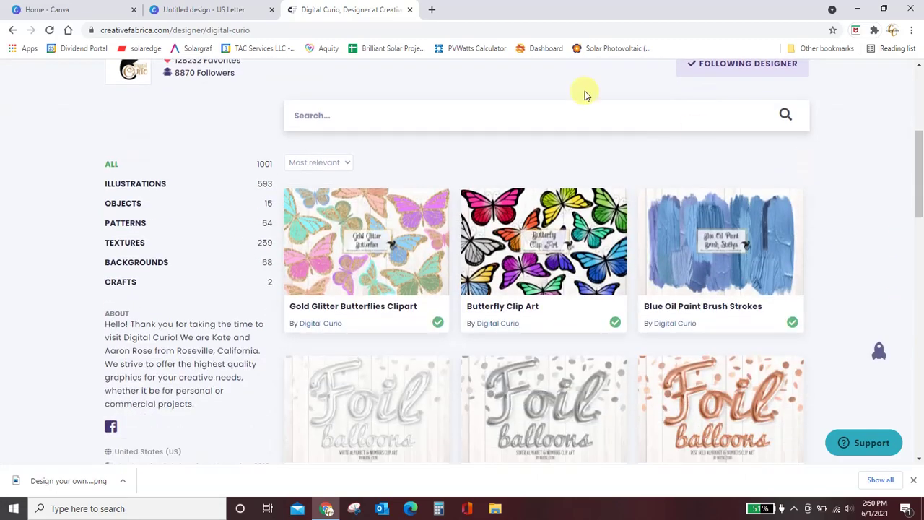
left_click(12, 29)
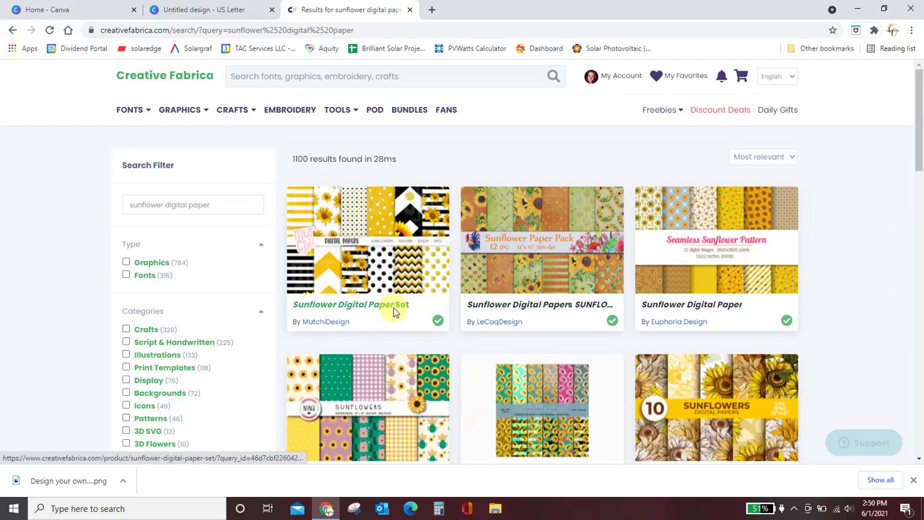
scroll(390, 317, "down", 7)
scroll(376, 340, "down", 10)
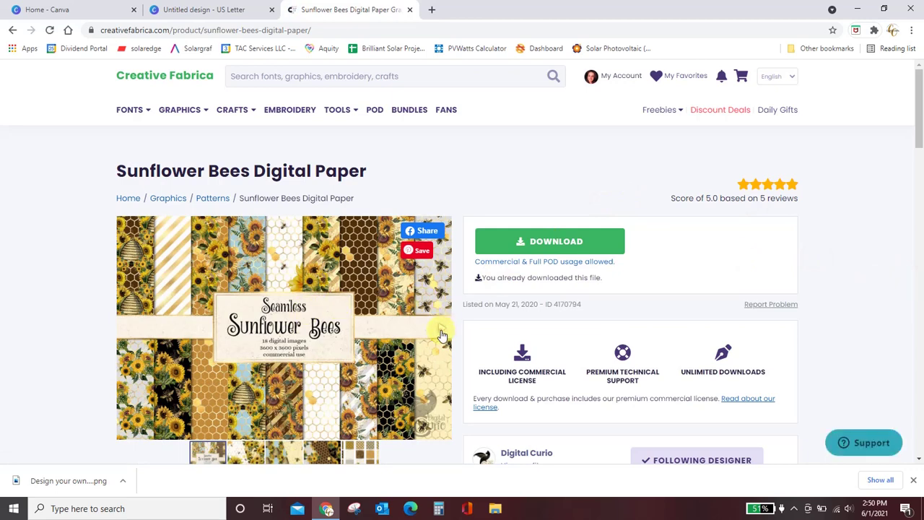
Step: Flip through all Sunflower Bees preview images, then return to the Canva US Letter design
left_click(441, 332)
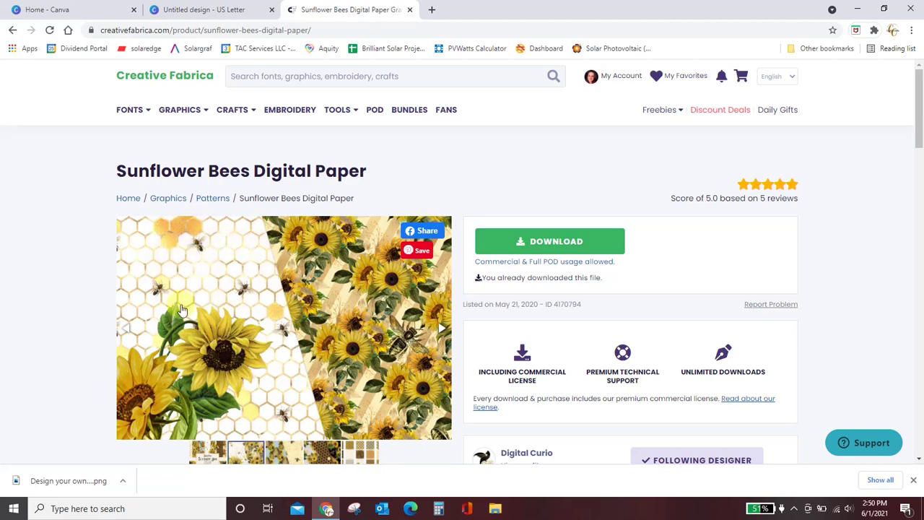
left_click(444, 329)
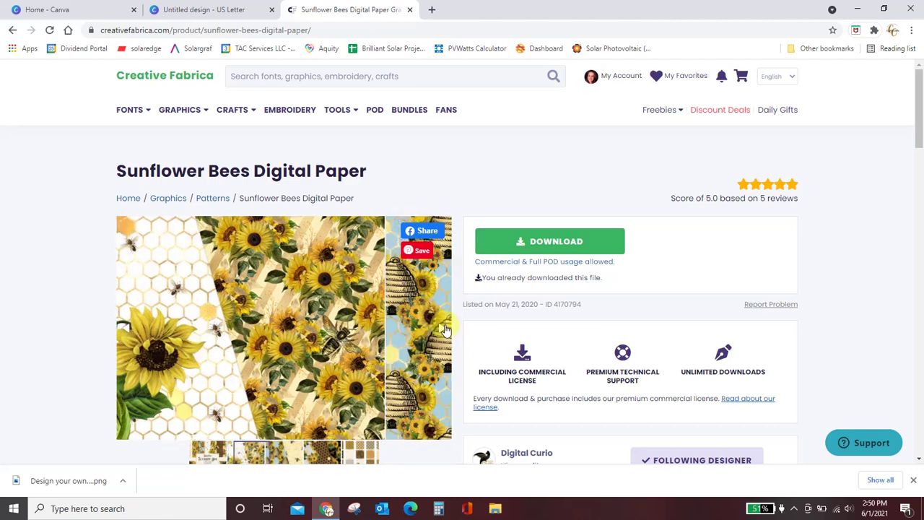
left_click(446, 329)
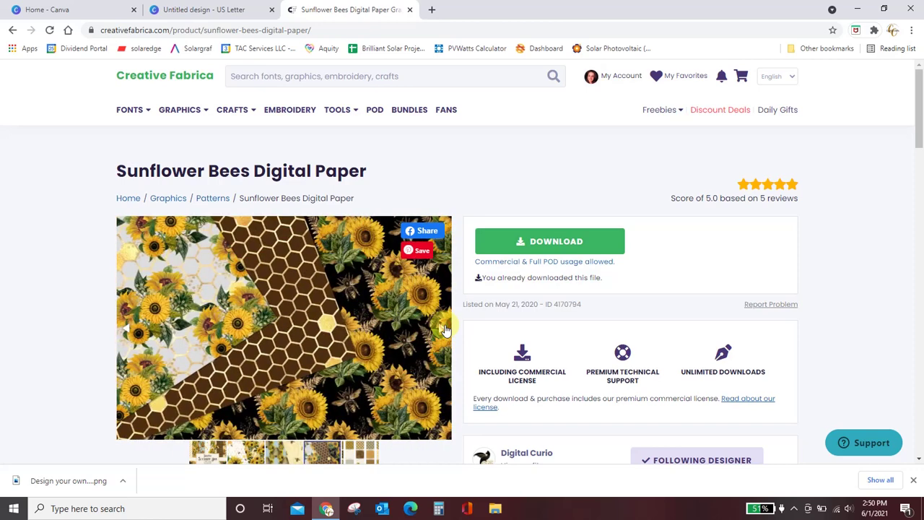
left_click(445, 329)
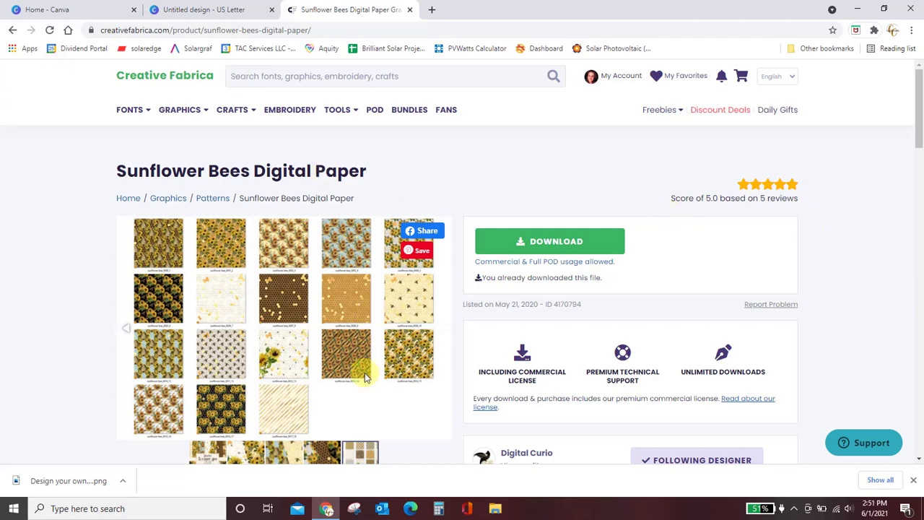
scroll(365, 375, "down", 1)
scroll(365, 383, "down", 2)
scroll(365, 379, "up", 1)
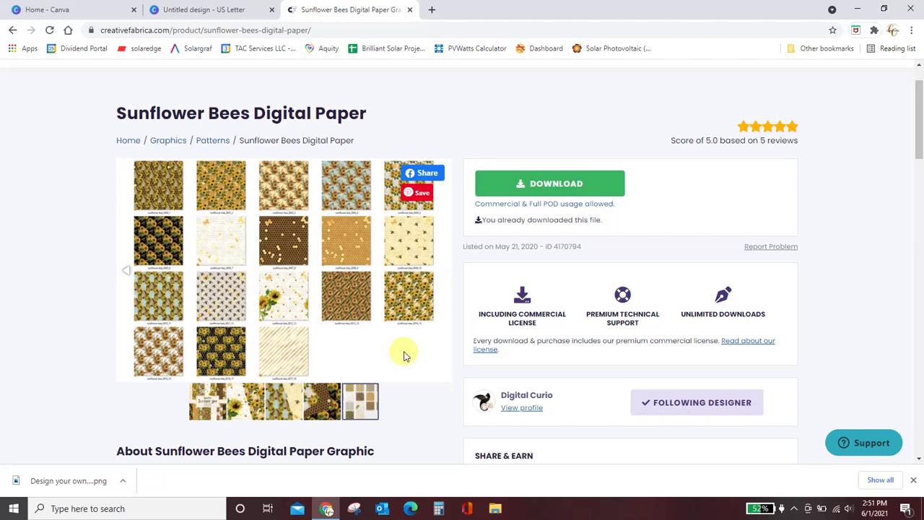
left_click(205, 10)
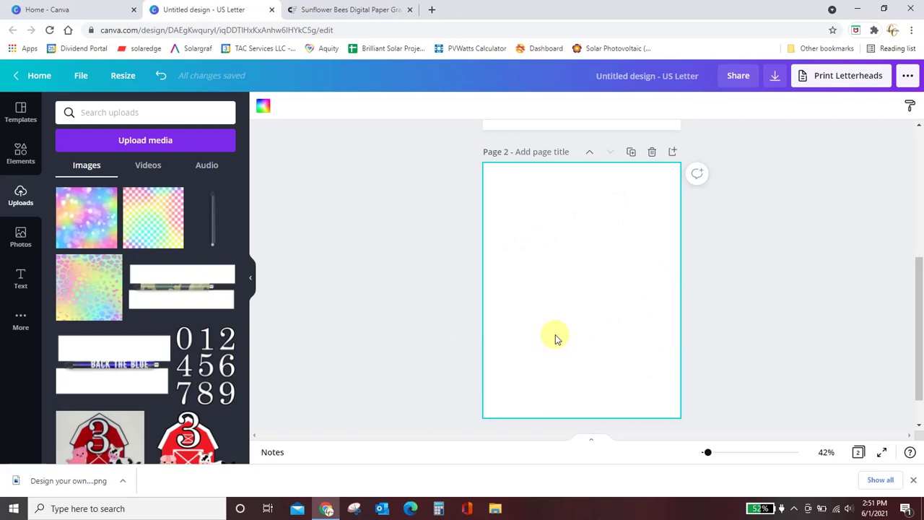
Step: Start a device upload and open the Desktop folder 'DC Sunflower Bee Digital Paper'
left_click(127, 139)
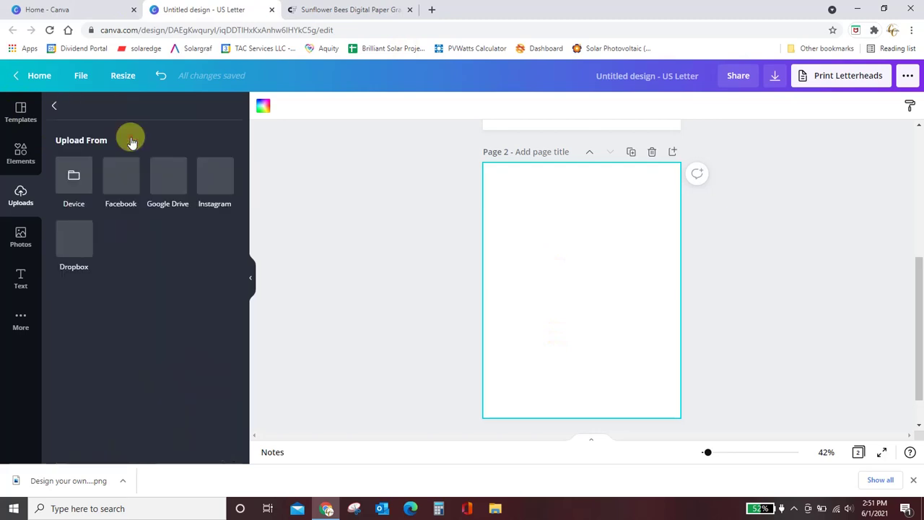
left_click(72, 185)
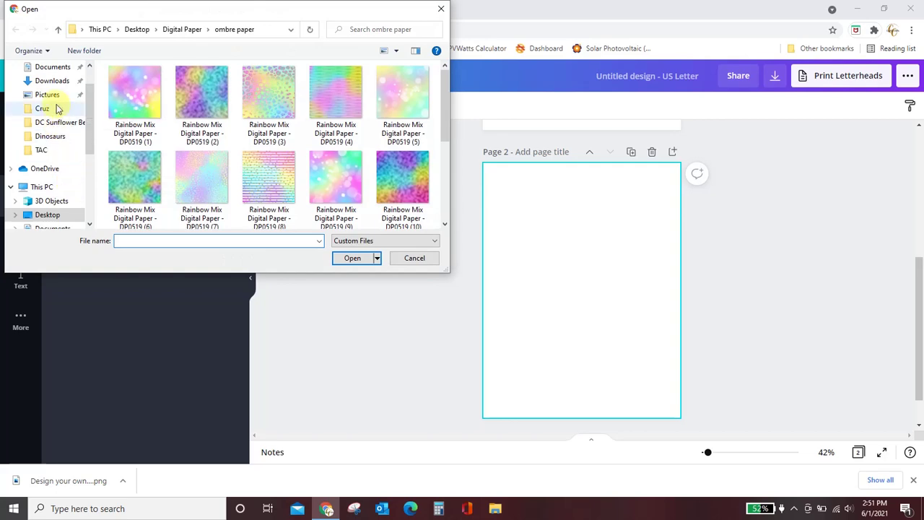
left_click(49, 81)
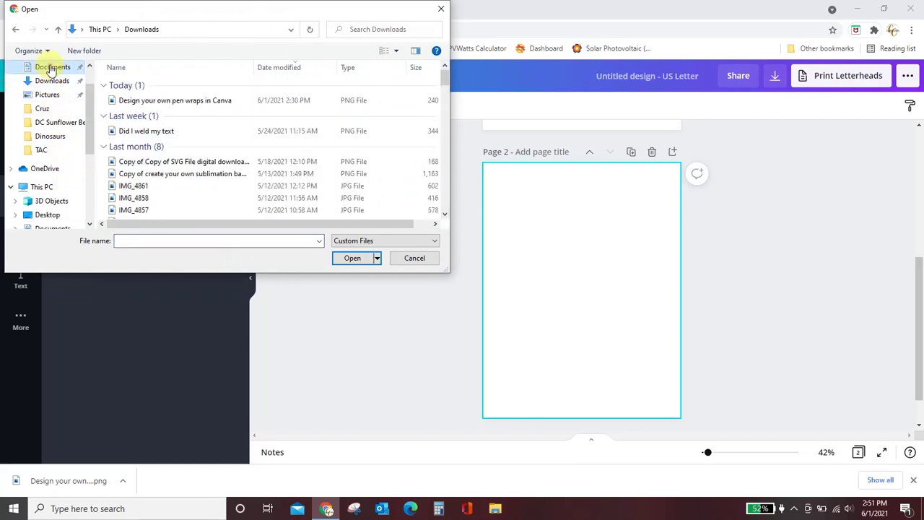
left_click(50, 69)
scroll(39, 132, "up", 1)
left_click(46, 91)
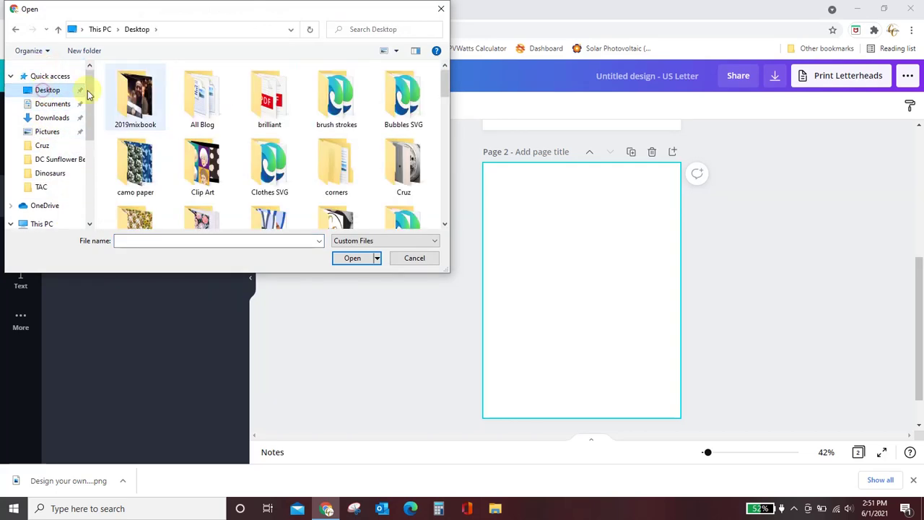
scroll(137, 108, "down", 2)
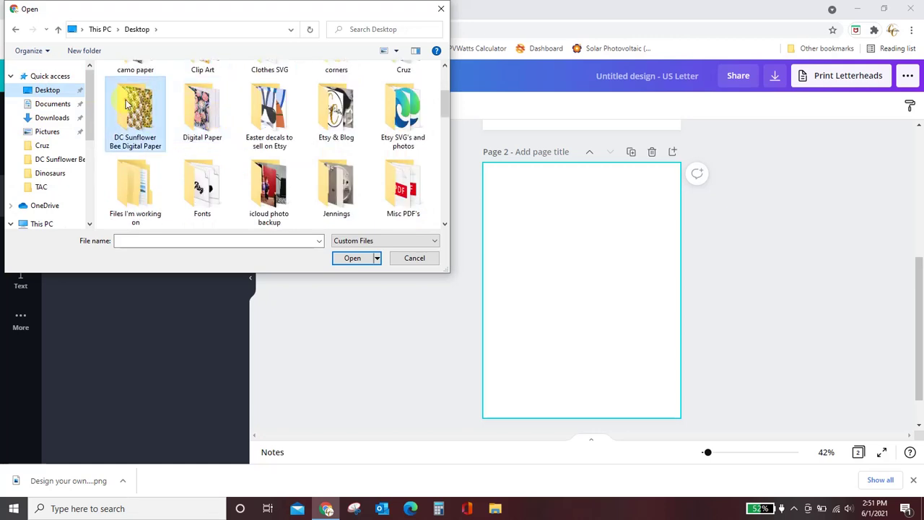
double_click(126, 105)
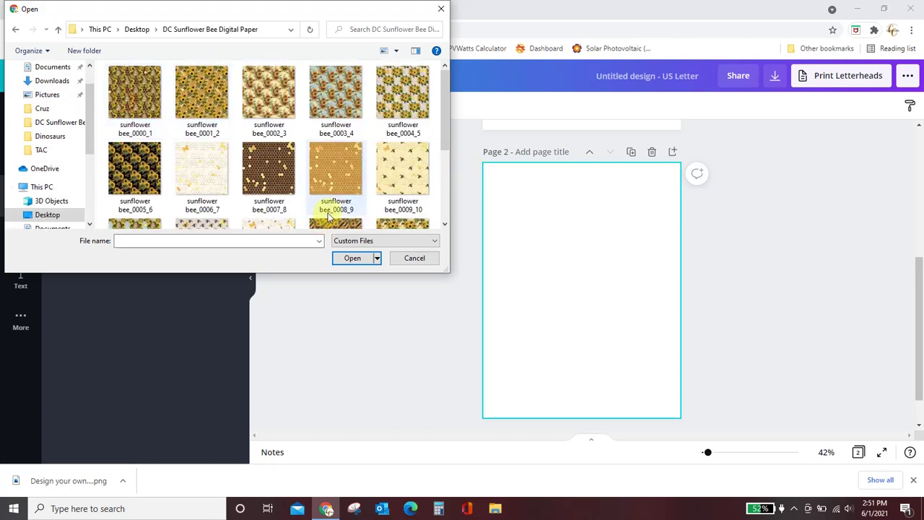
scroll(397, 146, "down", 1)
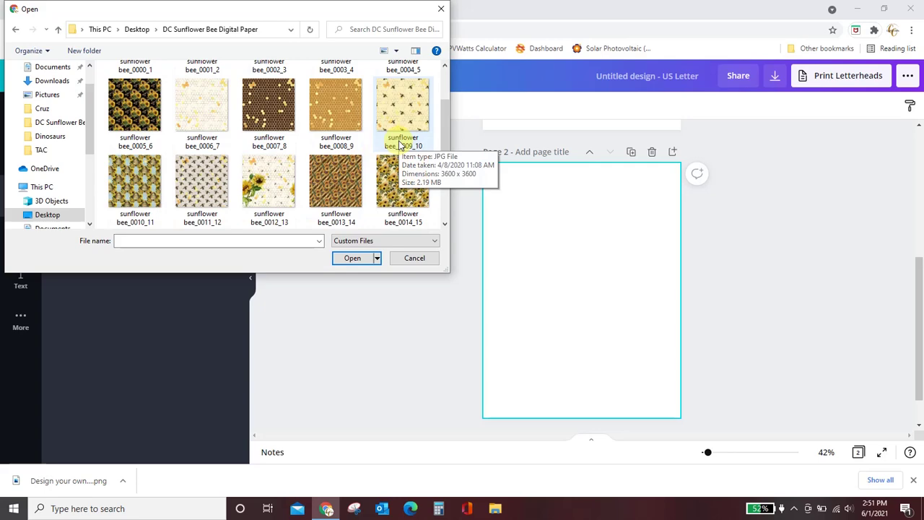
scroll(399, 144, "down", 1)
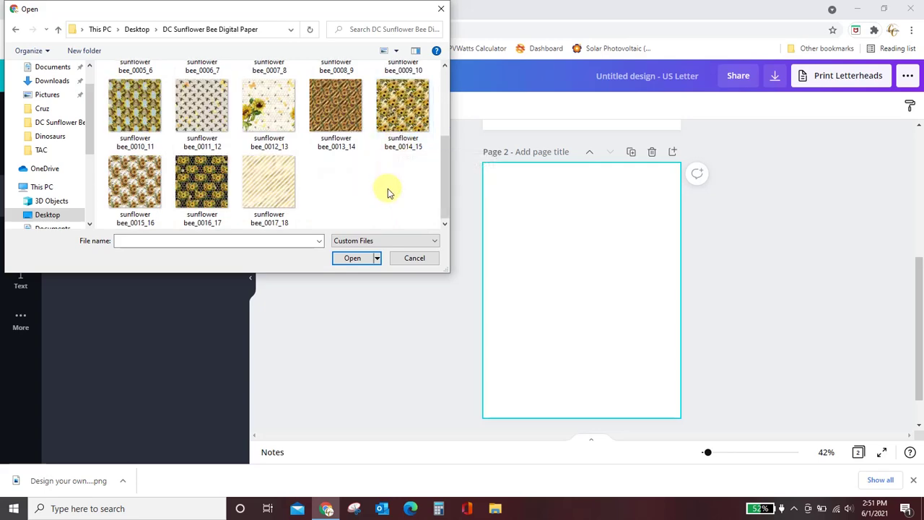
scroll(388, 190, "up", 2)
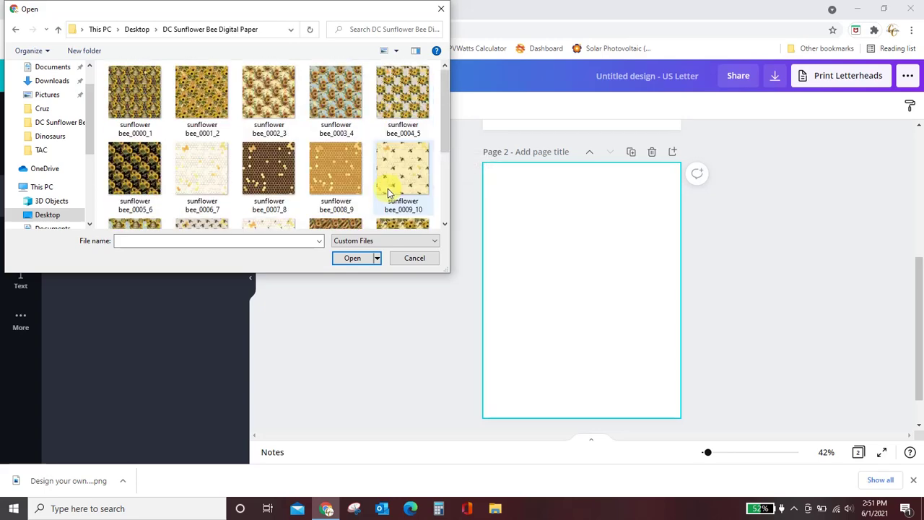
Step: View the patterns as extra large icons and upload sunflower bee_0003_4
right_click(436, 126)
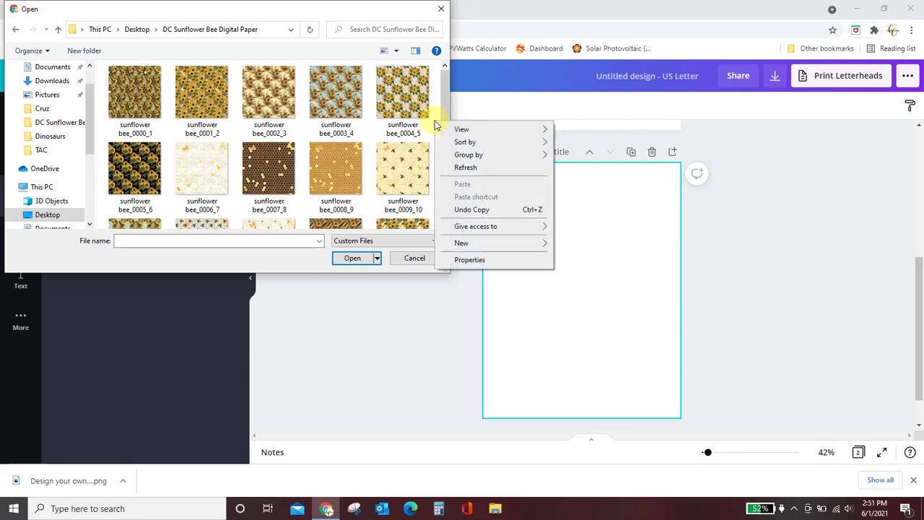
mouse_move(459, 129)
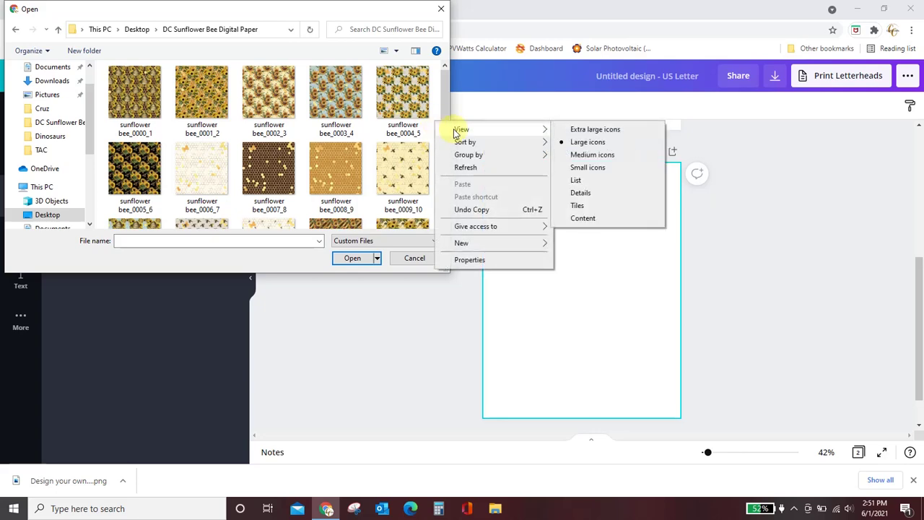
left_click(582, 129)
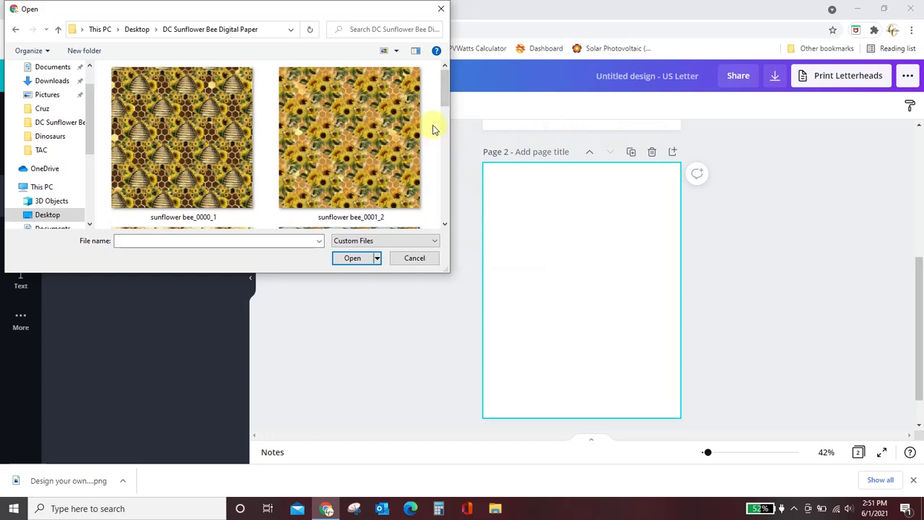
scroll(433, 130, "down", 2)
scroll(433, 130, "down", 2)
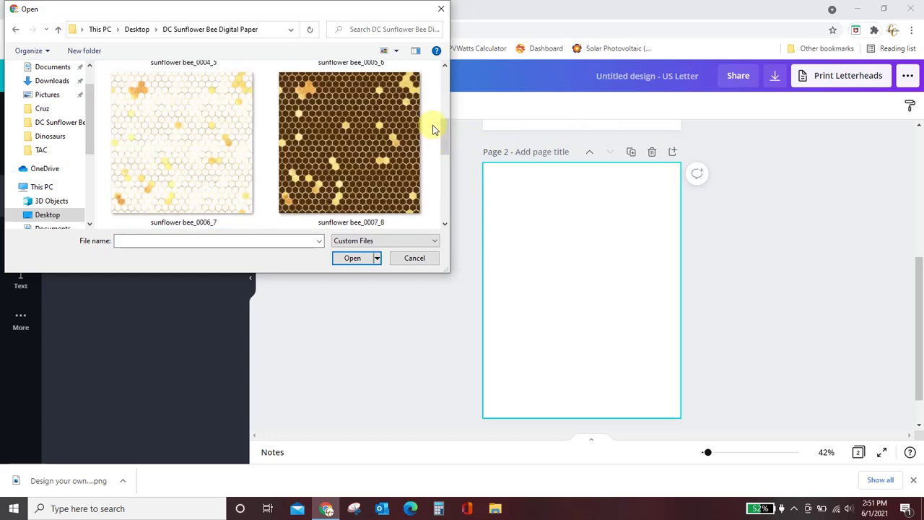
scroll(433, 130, "down", 1)
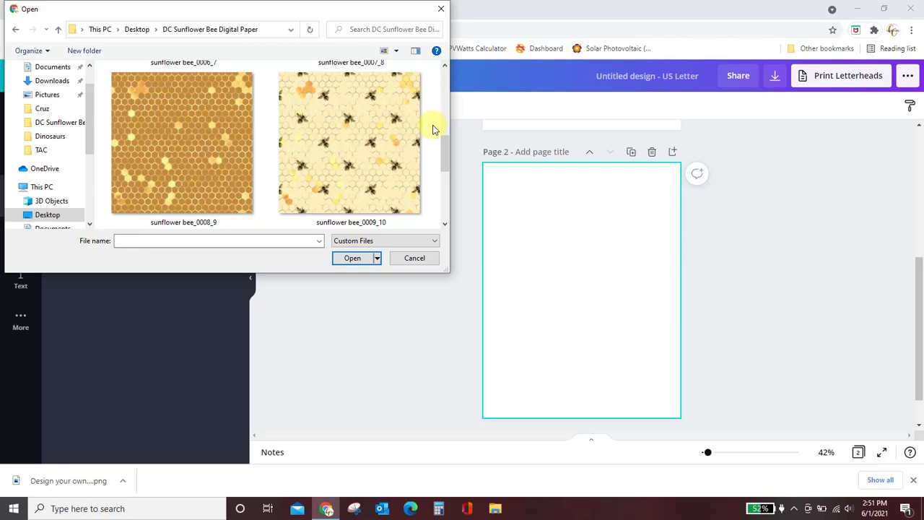
scroll(433, 130, "down", 1)
scroll(433, 130, "down", 1)
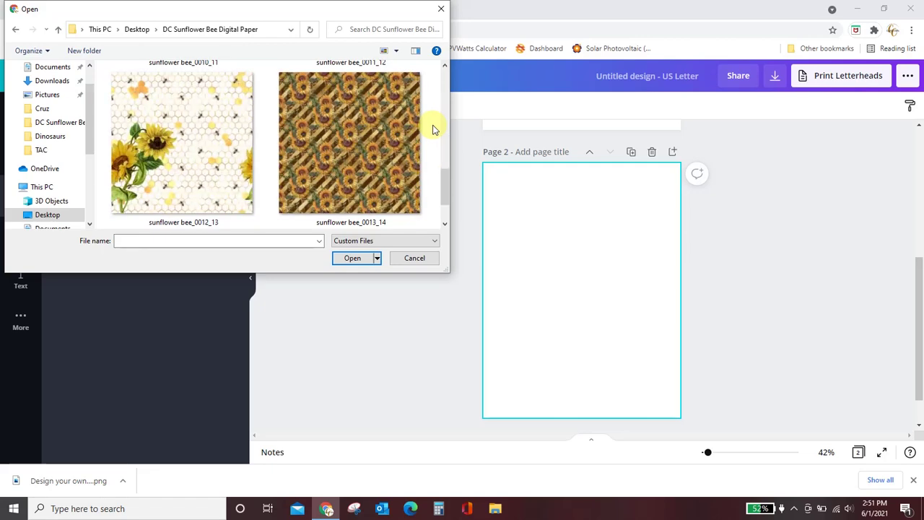
scroll(433, 130, "down", 1)
scroll(433, 130, "down", 1)
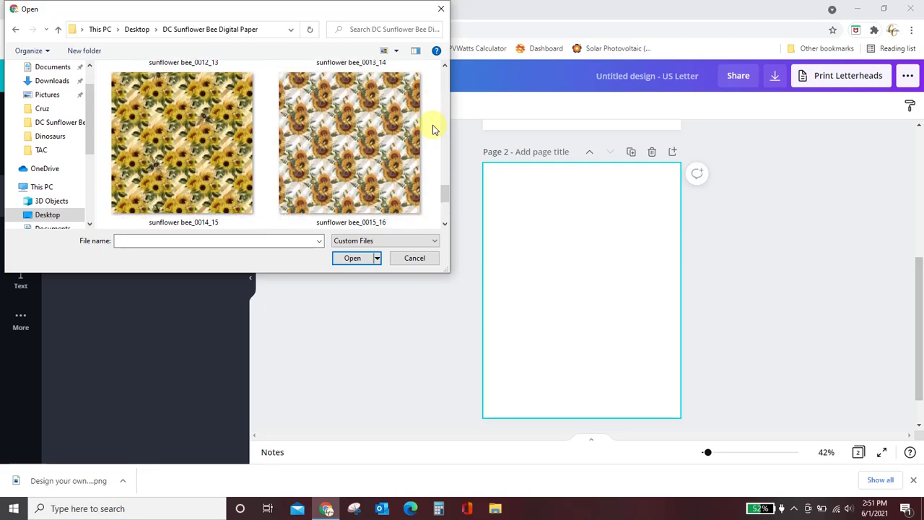
scroll(433, 130, "down", 1)
scroll(433, 130, "up", 8)
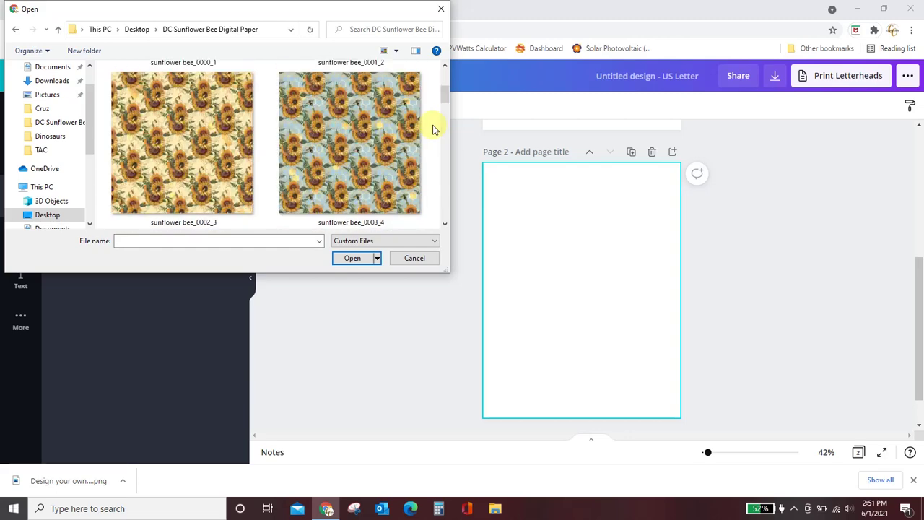
left_click(380, 130)
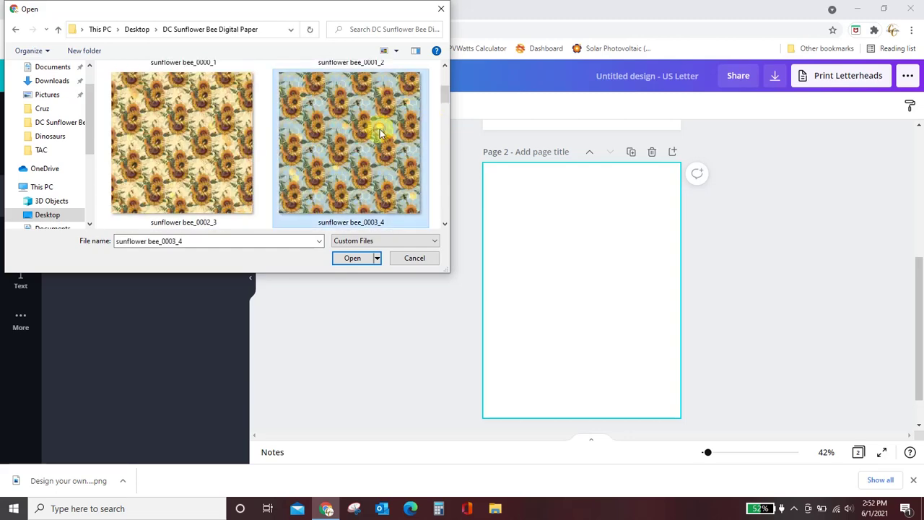
left_click(356, 259)
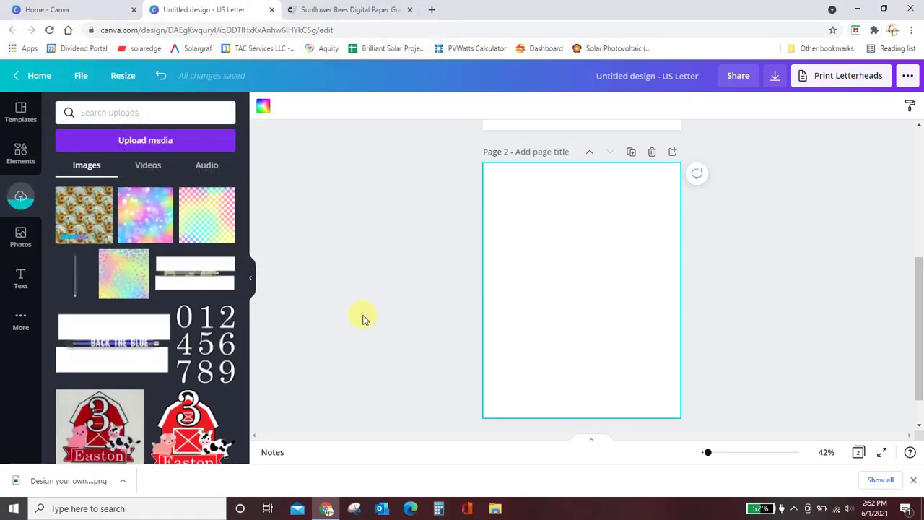
Step: Start another device upload and select sunflower bee_0004_5
left_click(228, 140)
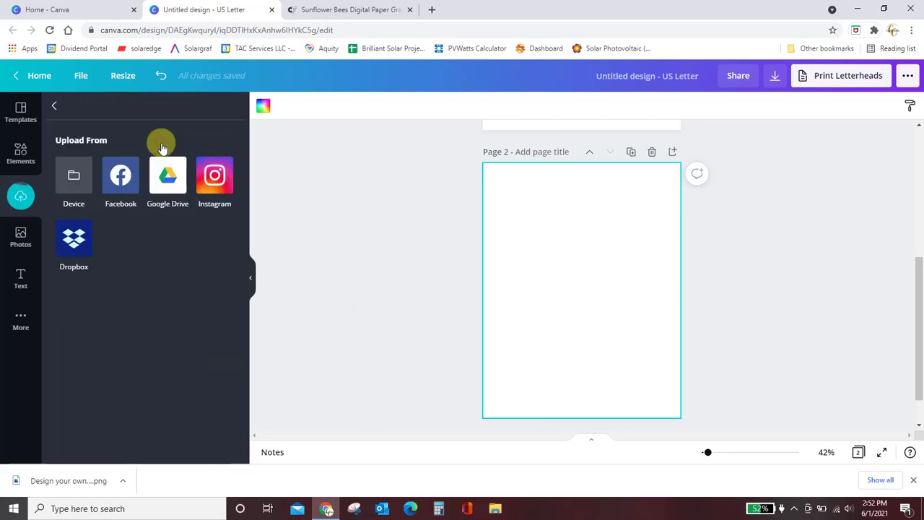
left_click(70, 186)
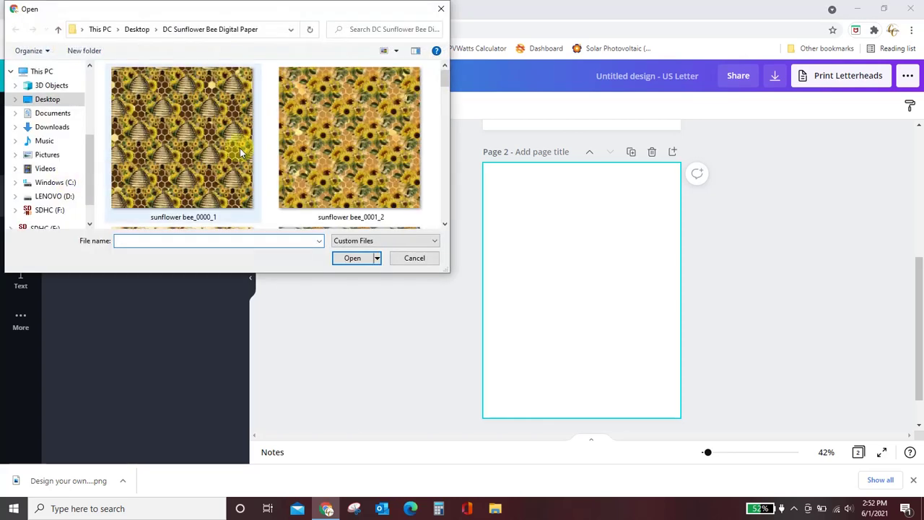
scroll(240, 148, "down", 1)
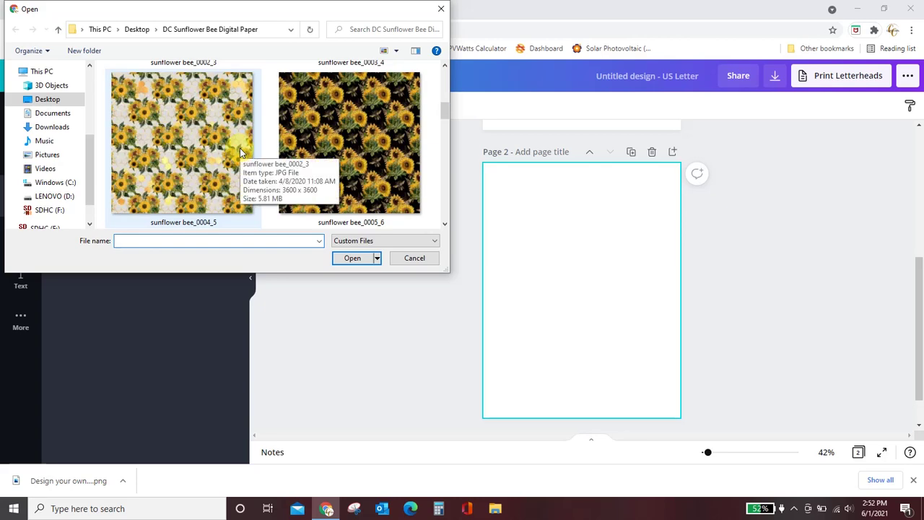
left_click(144, 171)
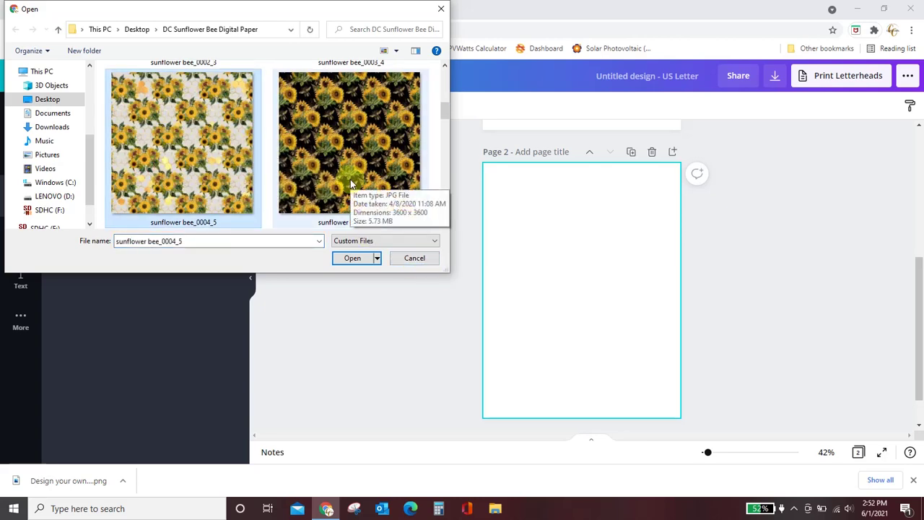
Step: Also select sunflower bee_0012_13 and upload both images
scroll(351, 185, "down", 1)
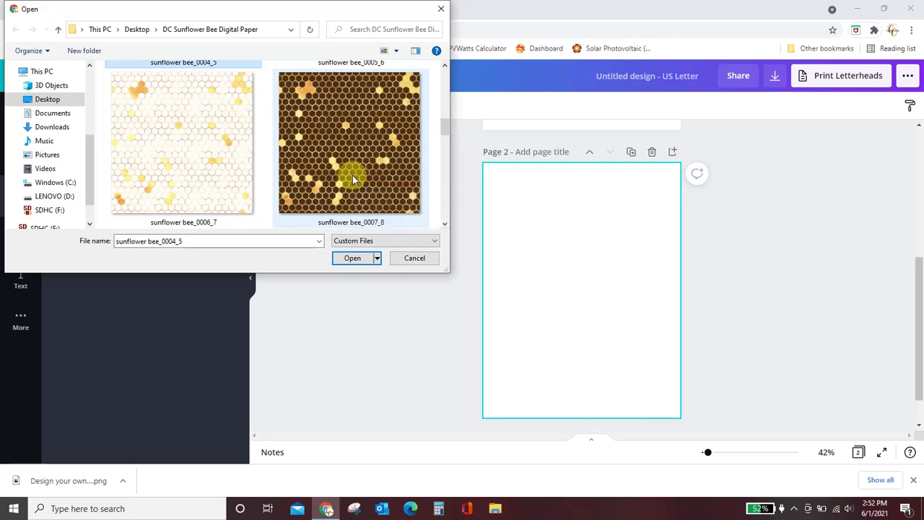
scroll(352, 175, "down", 1)
scroll(352, 175, "down", 1)
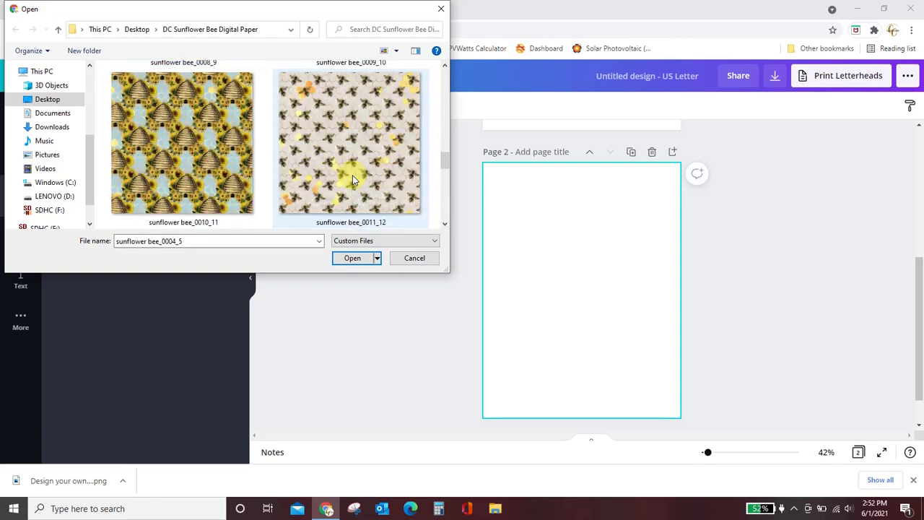
scroll(353, 181, "down", 1)
scroll(352, 174, "down", 1)
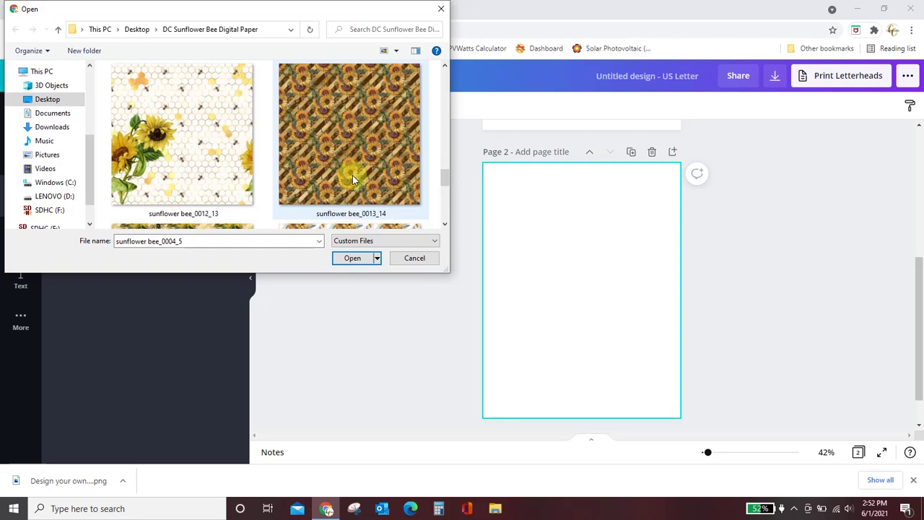
scroll(352, 177, "down", 1)
scroll(352, 177, "up", 1)
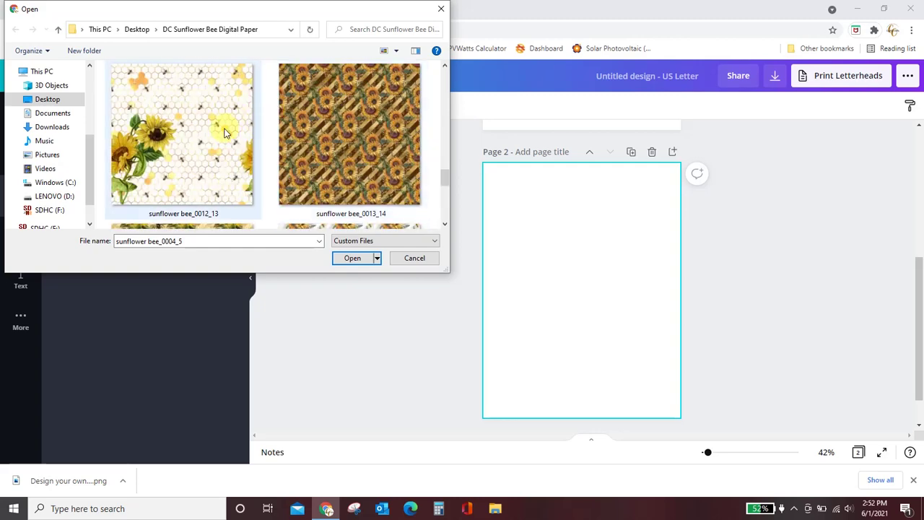
scroll(224, 132, "up", 6)
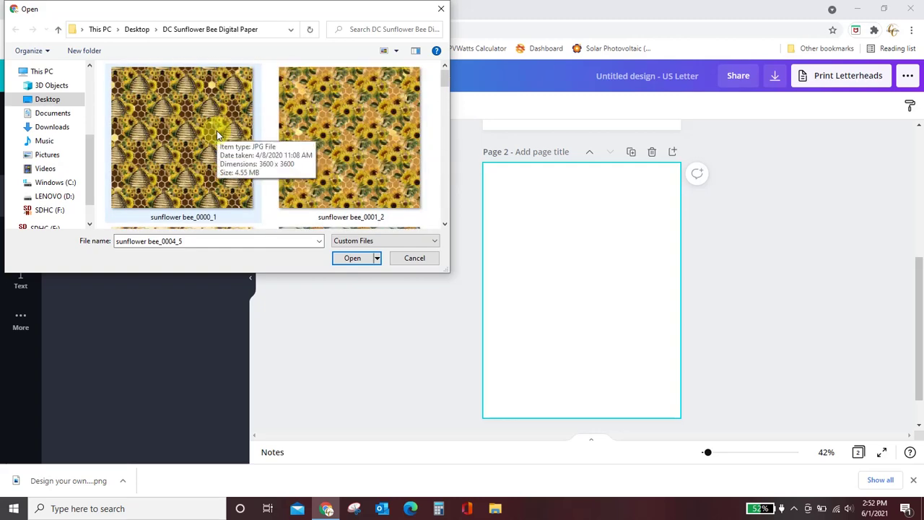
scroll(253, 130, "down", 1)
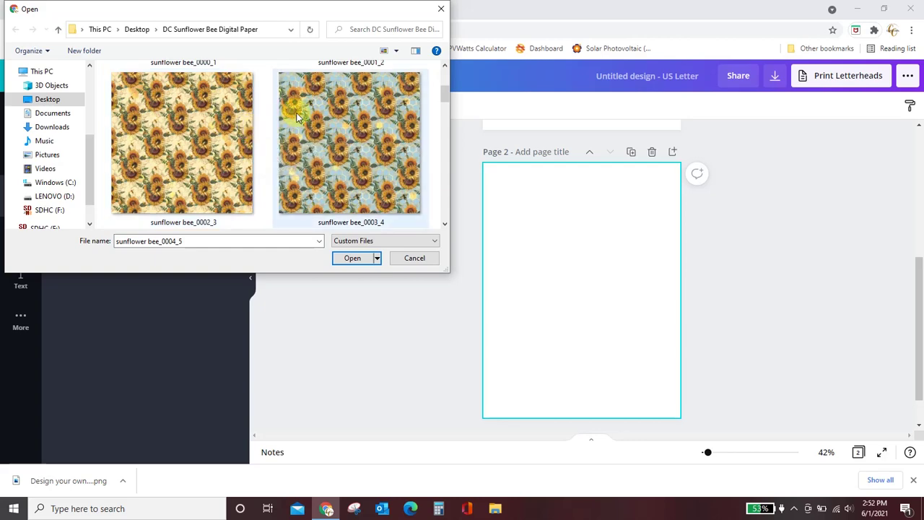
scroll(260, 129, "down", 1)
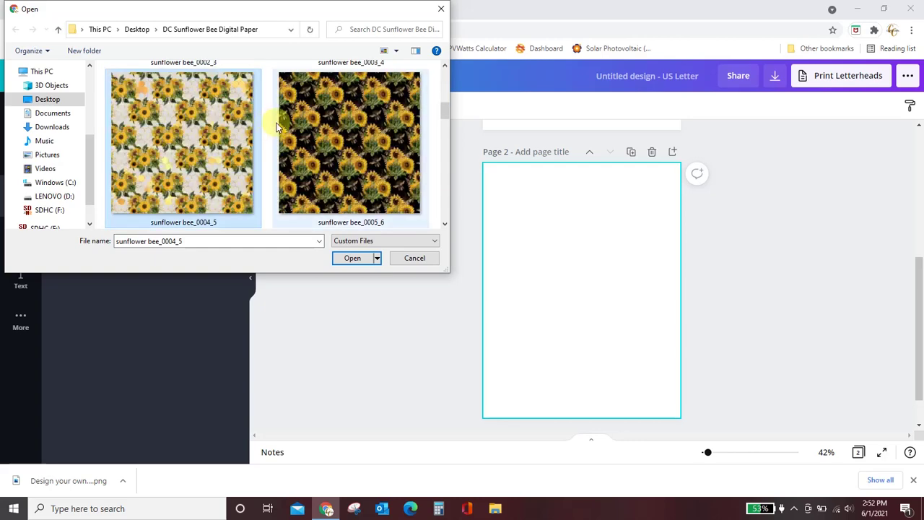
scroll(277, 127, "down", 1)
scroll(276, 127, "down", 2)
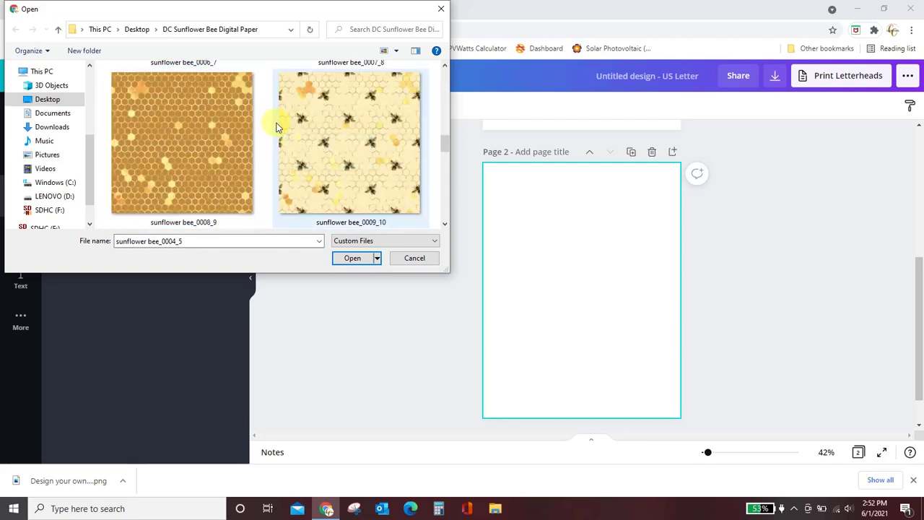
scroll(277, 127, "down", 1)
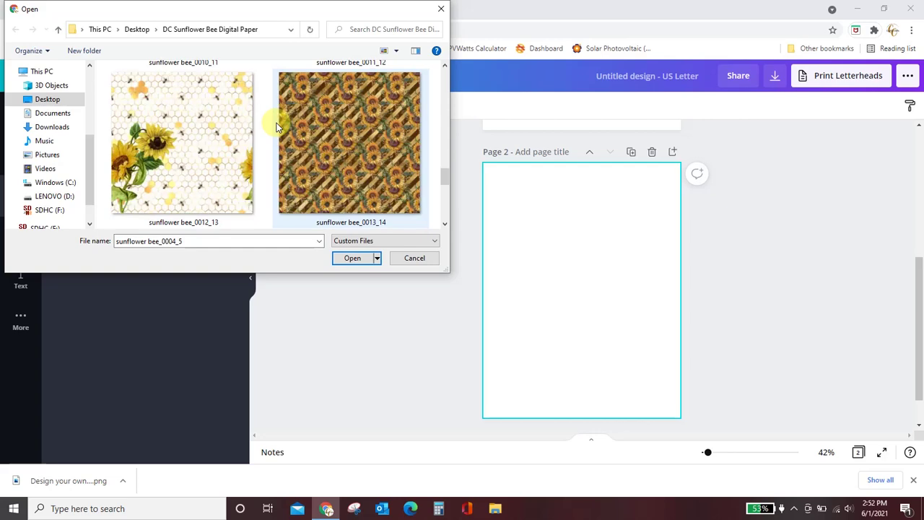
left_click(191, 120, "ctrl")
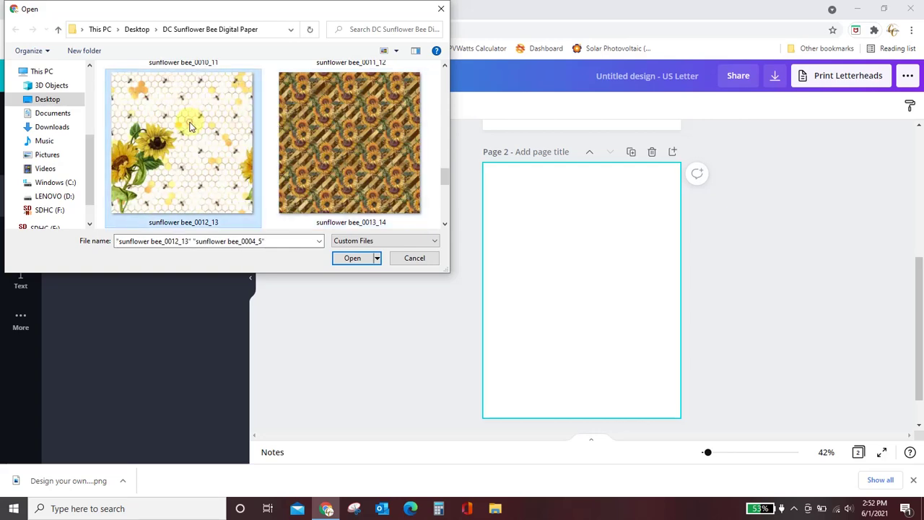
left_click(354, 259)
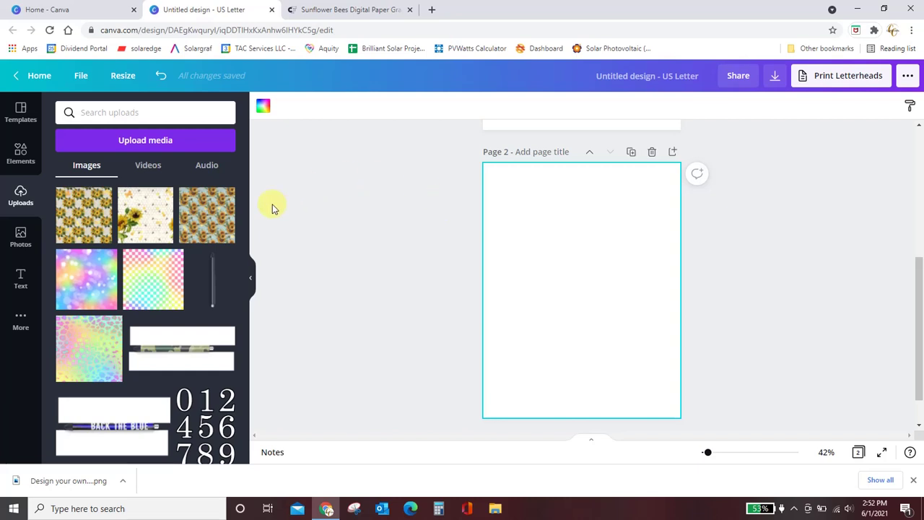
Step: Add the blue sunflower image as a 4.8×1.5 strip at the page's top-left
left_click(217, 228)
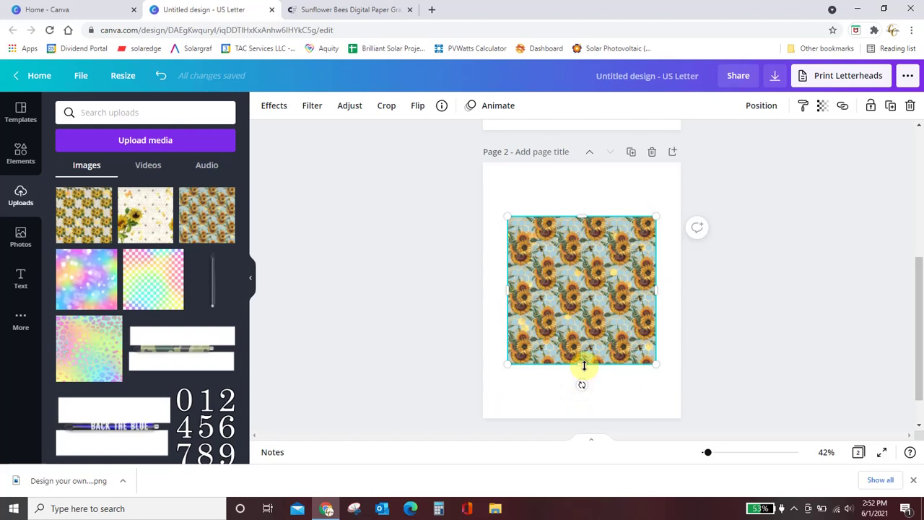
left_click_drag(583, 365, 581, 252)
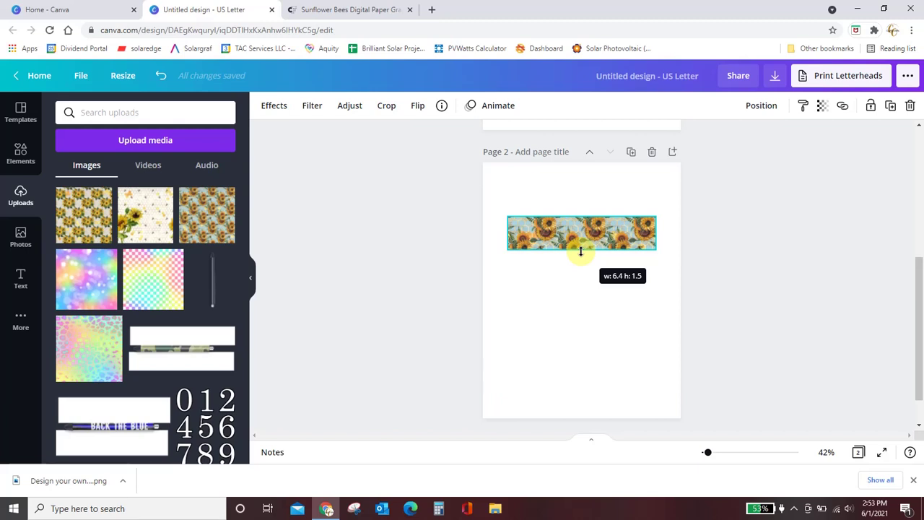
left_click_drag(580, 251, 580, 251)
left_click_drag(657, 233, 620, 237)
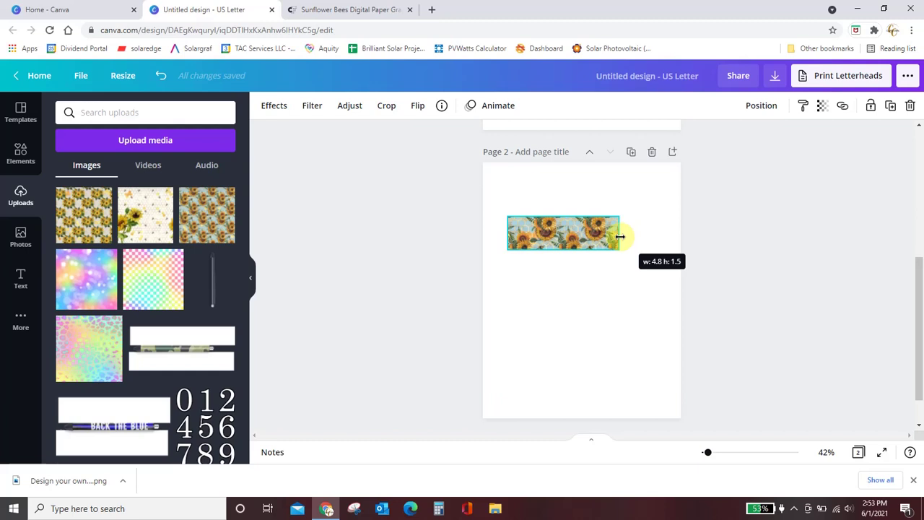
left_click_drag(620, 236, 574, 196)
left_click(604, 320)
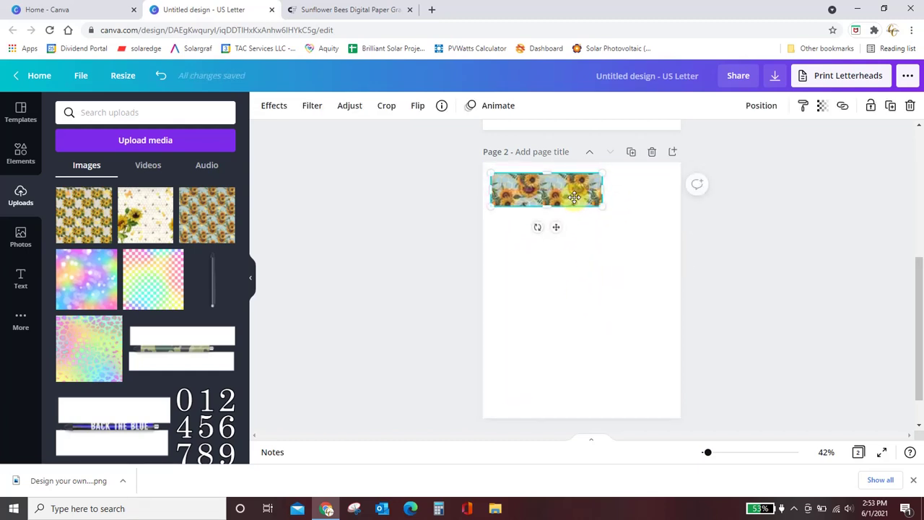
Step: Add the cream sunflower image, resize it to match, and place it below the first
left_click(80, 220)
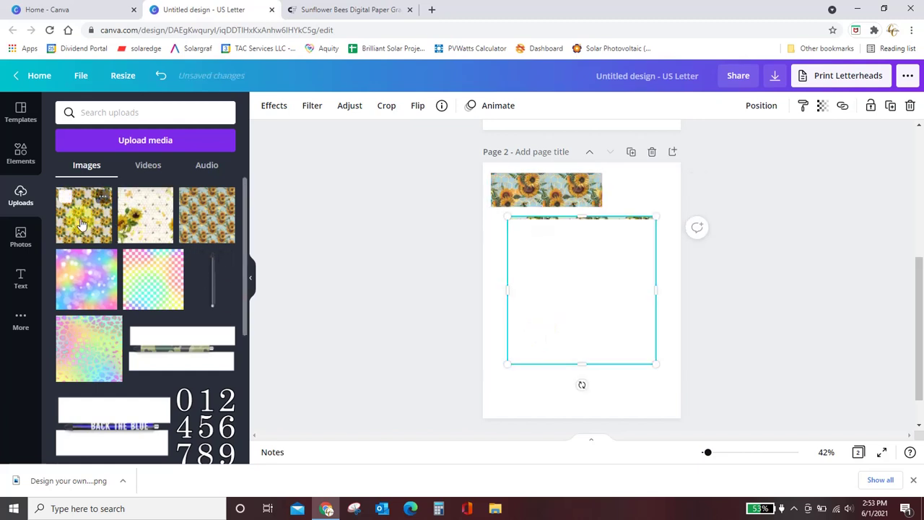
left_click_drag(582, 362, 586, 250)
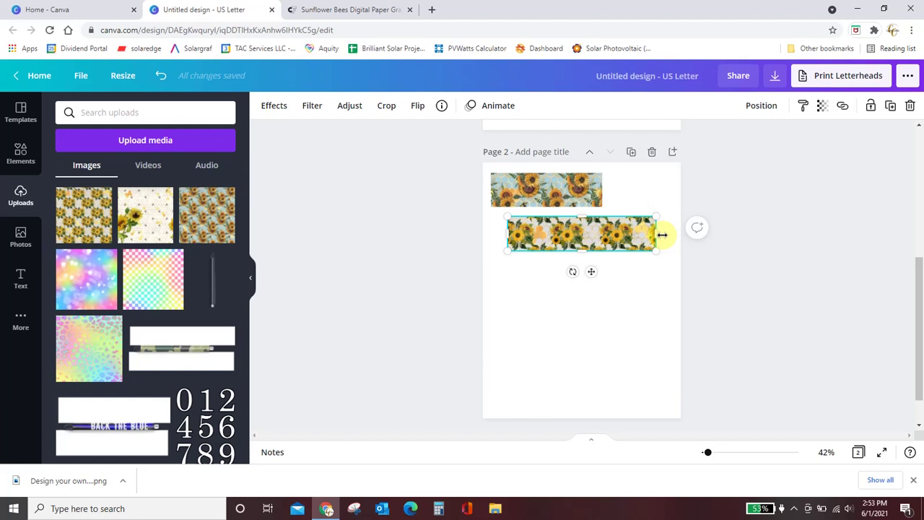
left_click_drag(660, 234, 572, 236)
left_click(573, 325)
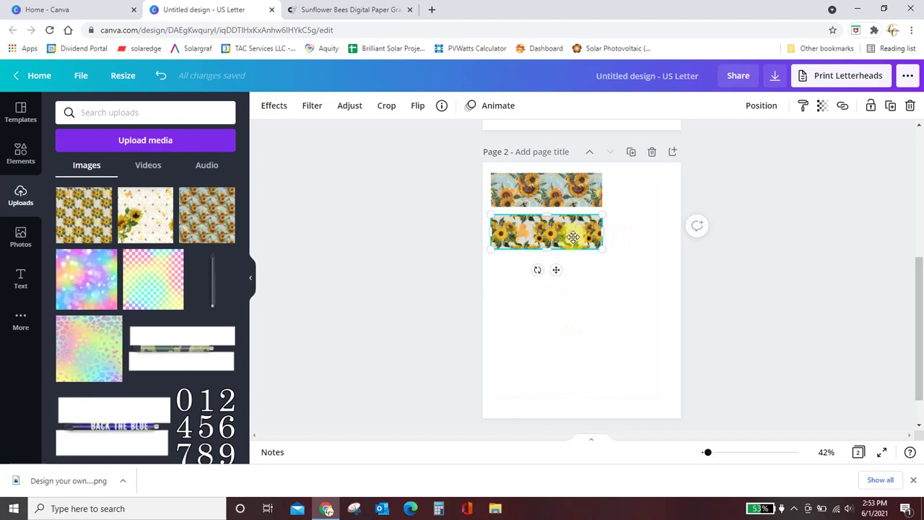
Step: Add the sunflower-and-honeycomb image, crop it to 1.5 wide and rotate it 90° horizontal
left_click(148, 224)
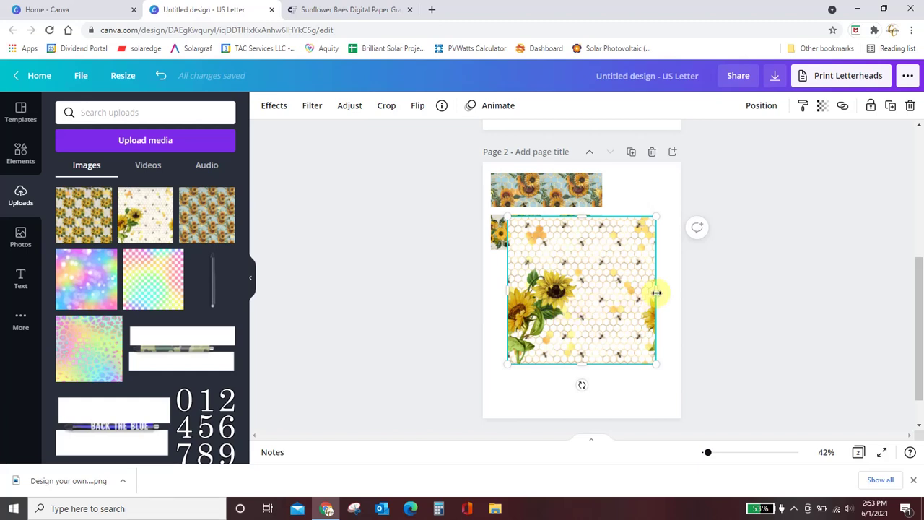
left_click_drag(655, 291, 553, 301)
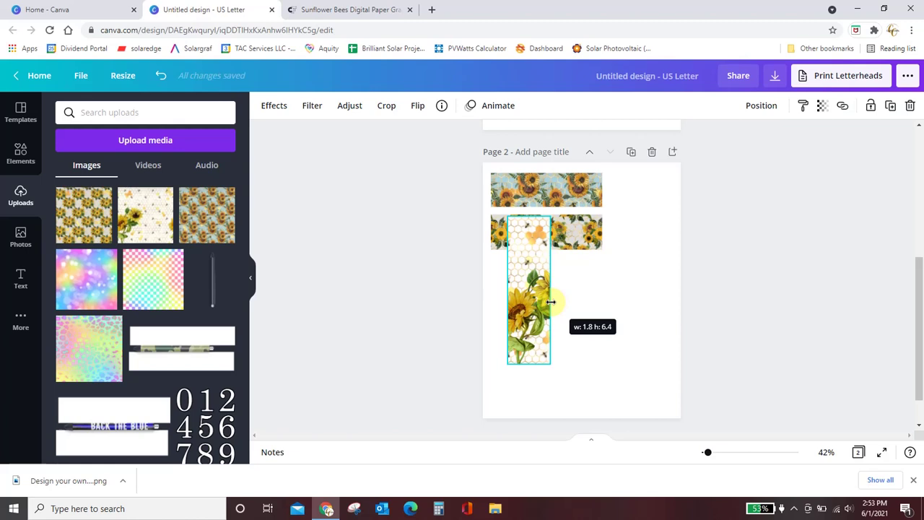
left_click_drag(551, 302, 542, 301)
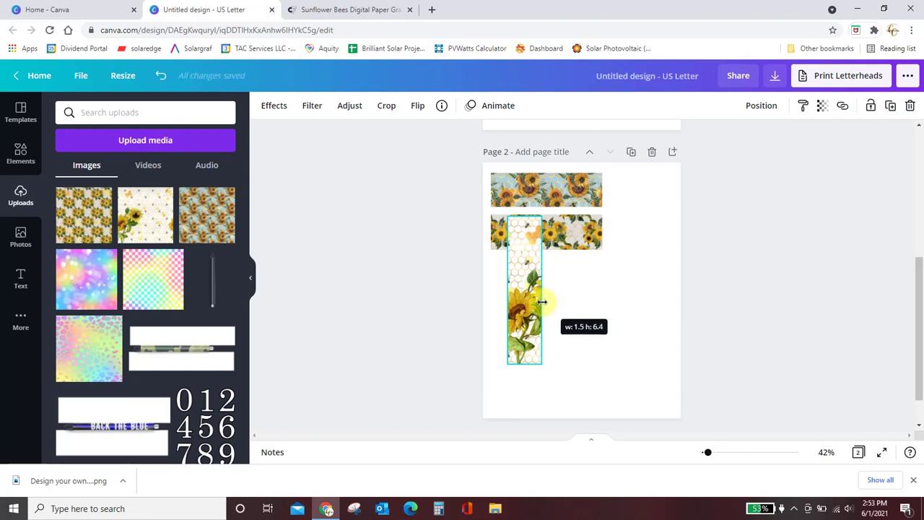
left_click_drag(542, 302, 541, 302)
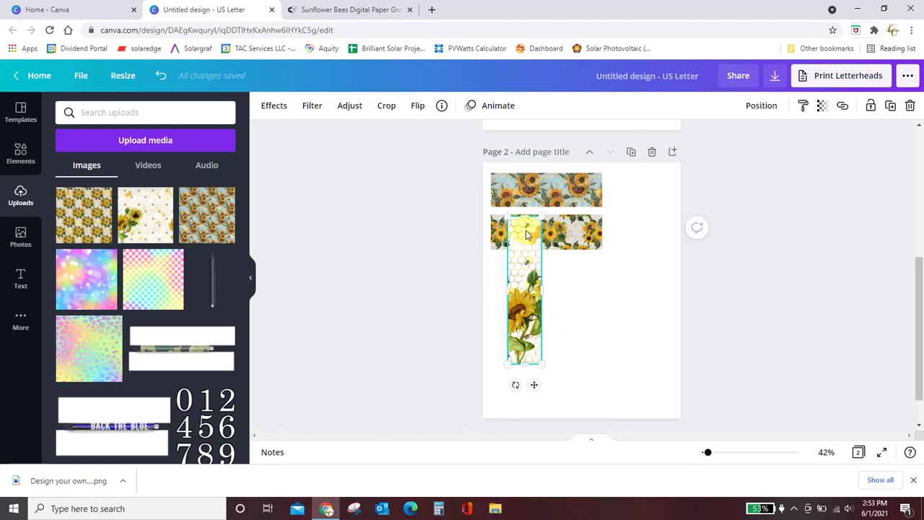
left_click_drag(527, 219, 527, 256)
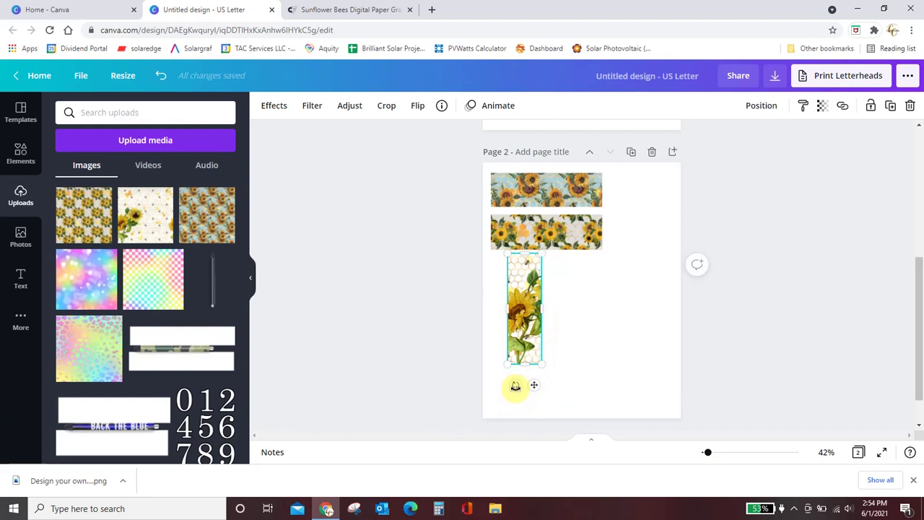
left_click_drag(516, 385, 545, 273)
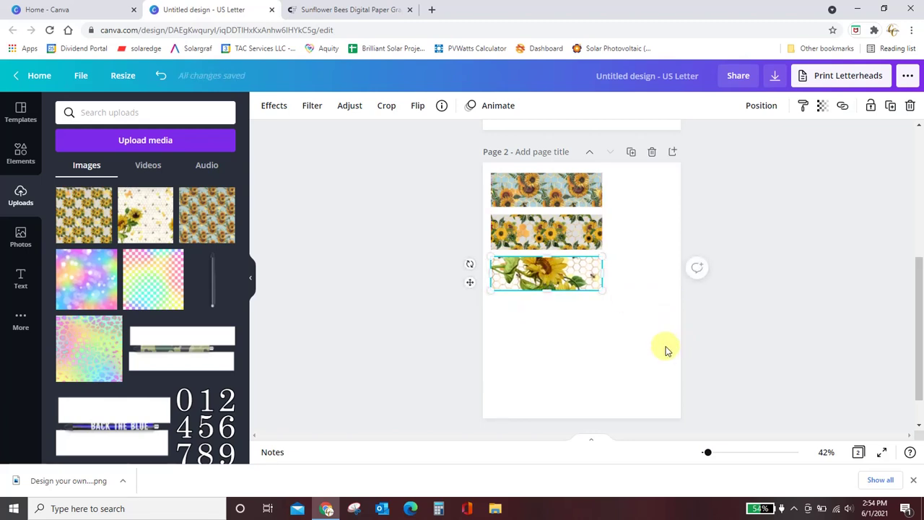
Step: Add another sunflower-bee image, enlarge it, and crop it to a 1.5-wide honeycomb-and-bees strip
left_click(552, 355)
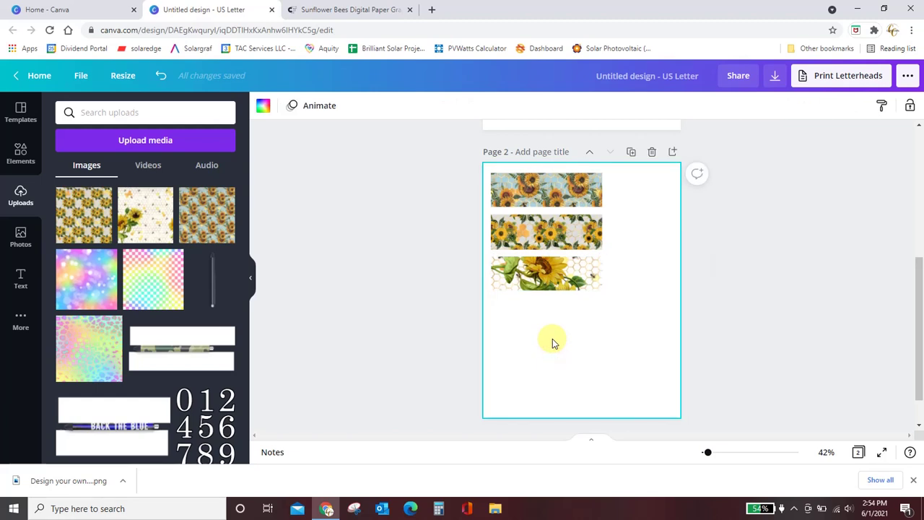
left_click(145, 214)
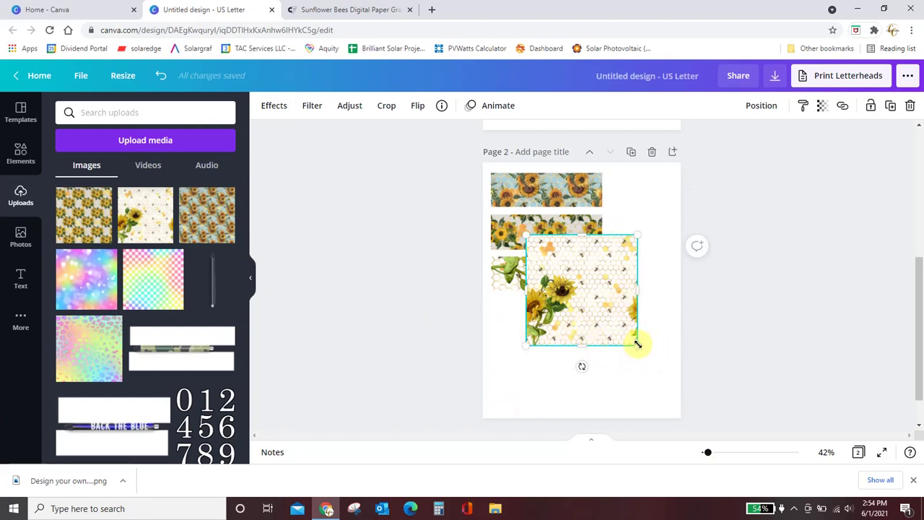
left_click_drag(637, 344, 687, 411)
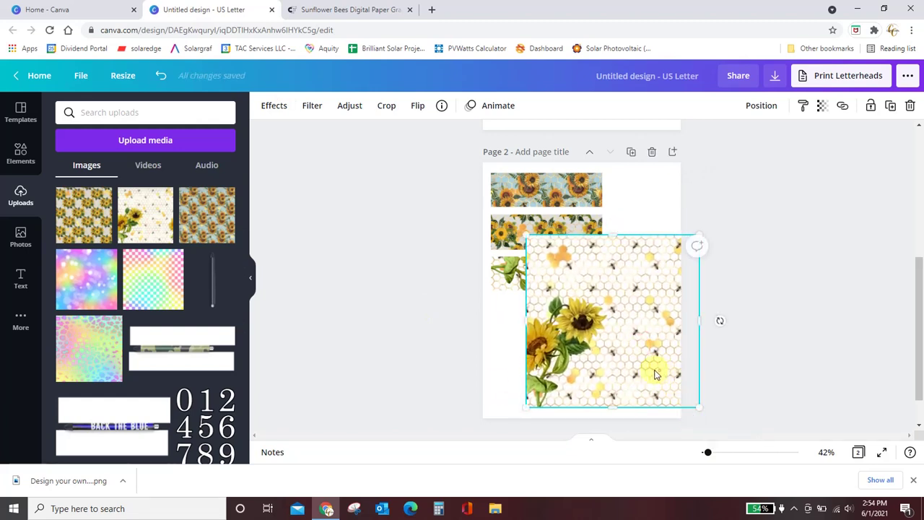
left_click_drag(656, 374, 632, 374)
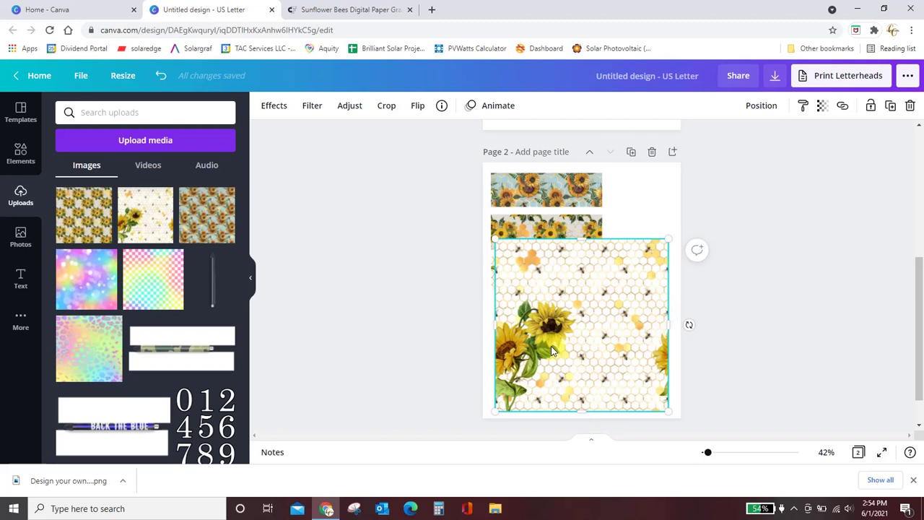
left_click_drag(502, 326, 576, 325)
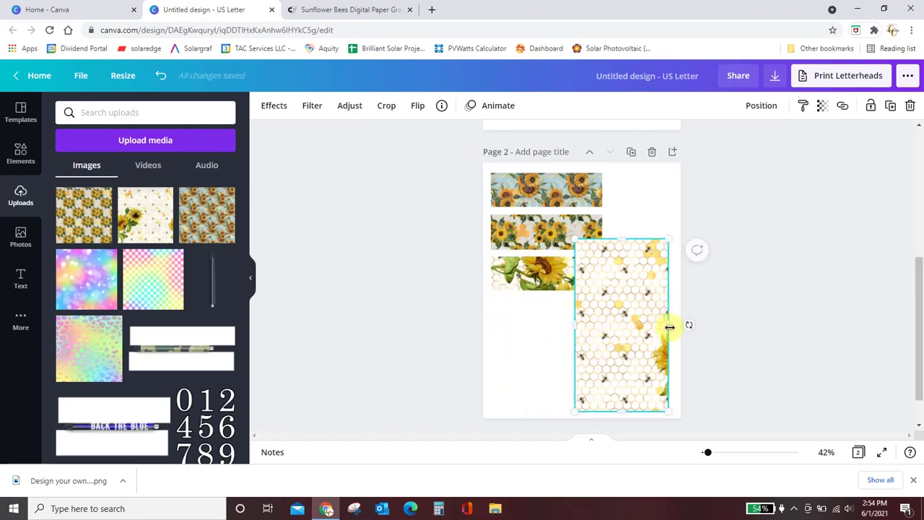
left_click_drag(670, 326, 609, 332)
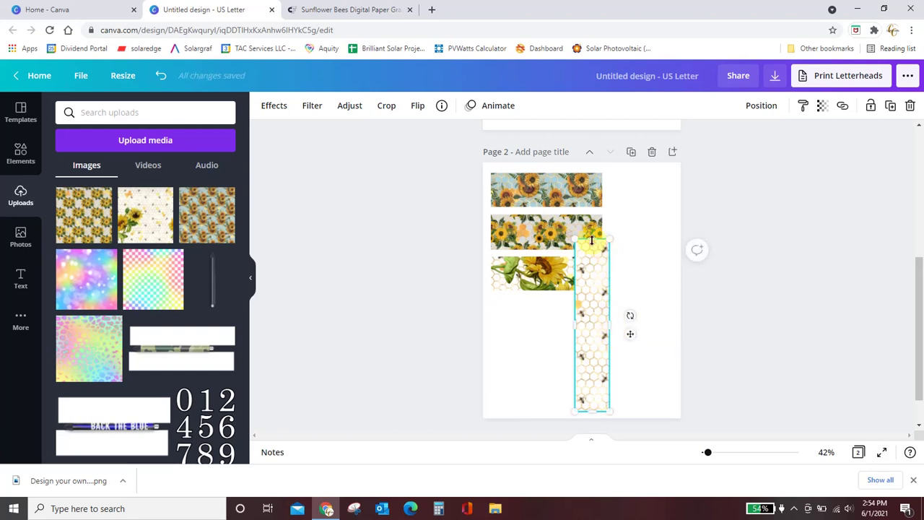
left_click_drag(592, 240, 593, 302)
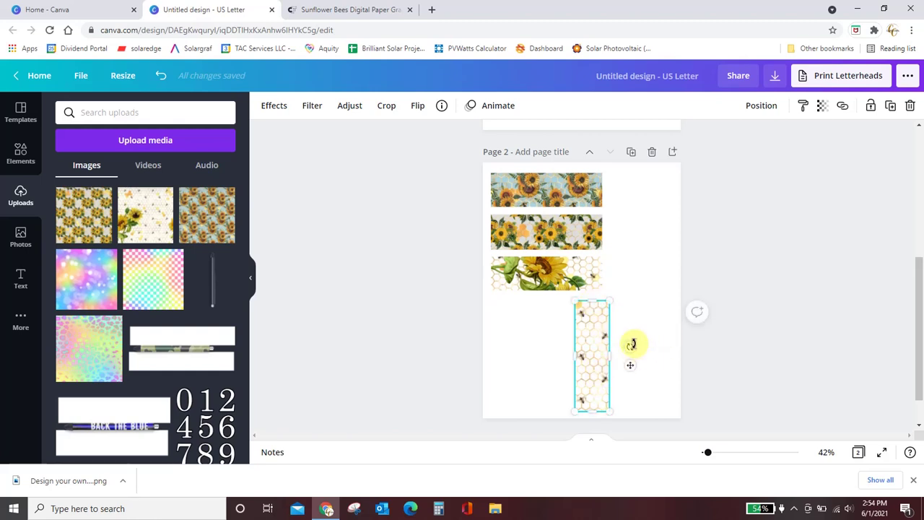
Step: Rotate the honeycomb strip to exactly 90° and snap it under the third strip
left_click_drag(632, 344, 606, 412)
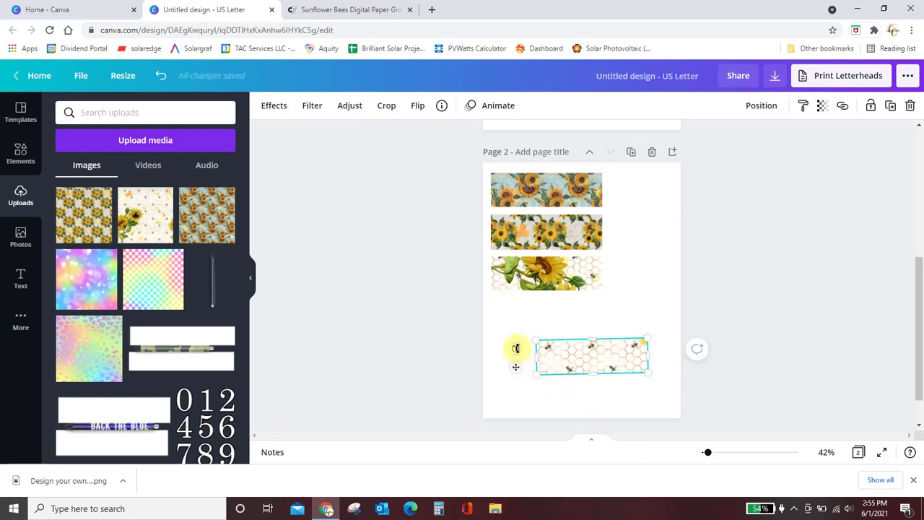
left_click_drag(516, 349, 530, 346)
left_click_drag(614, 355, 572, 316)
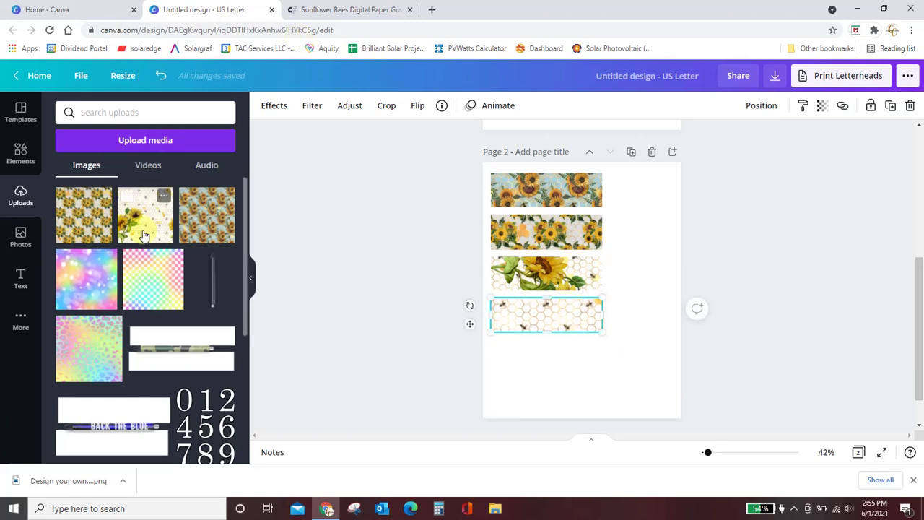
Step: Add the blue-background sunflower image again and enlarge it to cover page 2
left_click(207, 221)
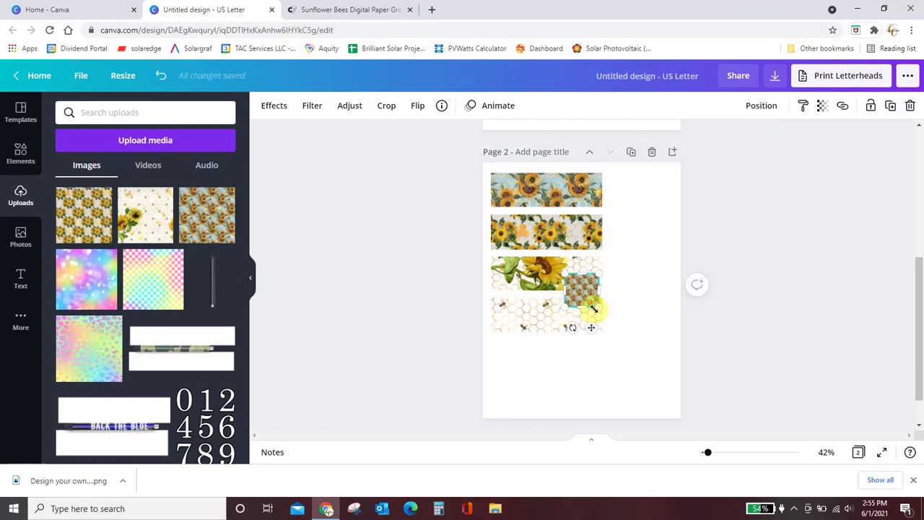
left_click_drag(597, 306, 750, 455)
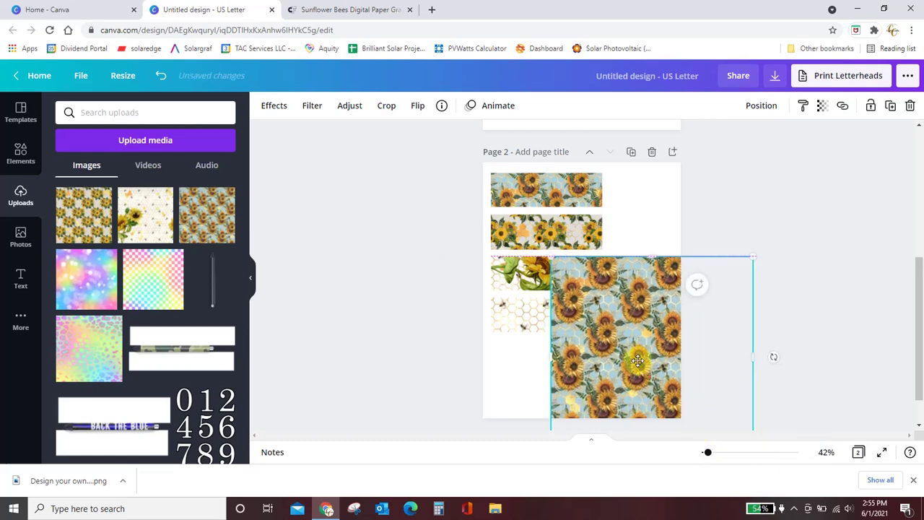
left_click_drag(719, 408, 653, 354)
left_click_drag(678, 402, 748, 468)
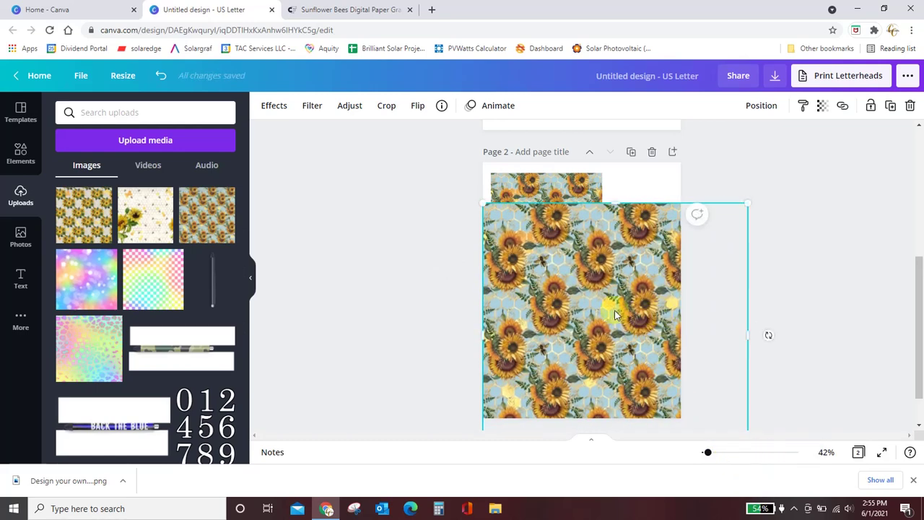
left_click_drag(598, 374, 612, 345)
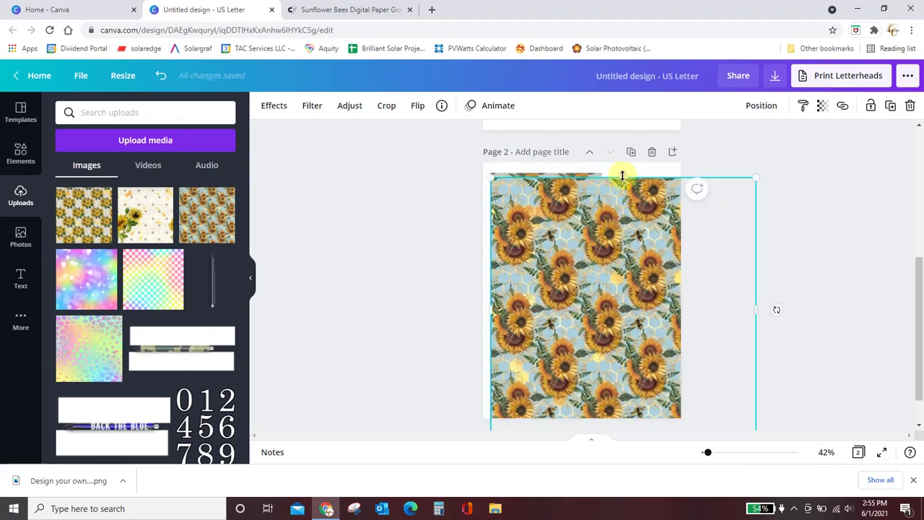
Step: Crop the blue pattern to a strip about 4.8 by 1.5 below the honeycomb strip
left_click_drag(622, 175, 622, 344)
left_click_drag(618, 396, 622, 309)
left_click_drag(623, 358, 693, 283)
left_click_drag(759, 280, 567, 372)
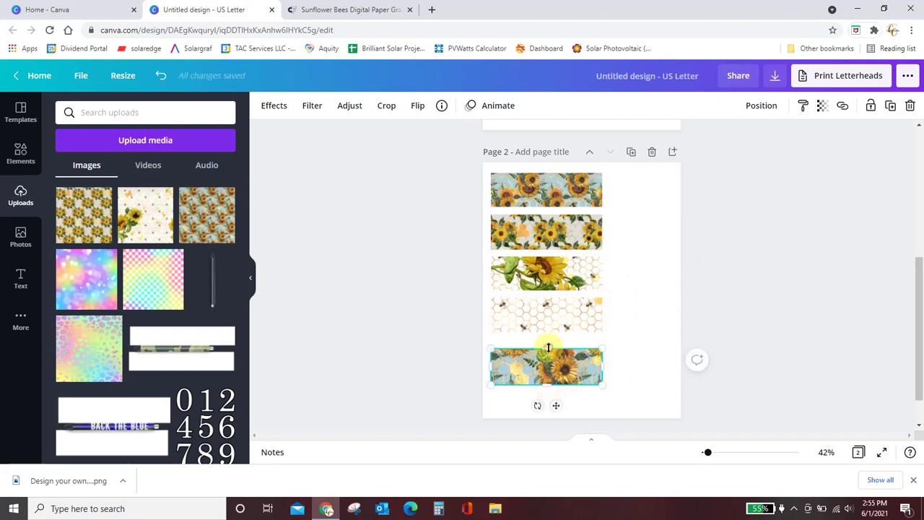
left_click_drag(548, 349, 548, 351)
left_click(649, 352)
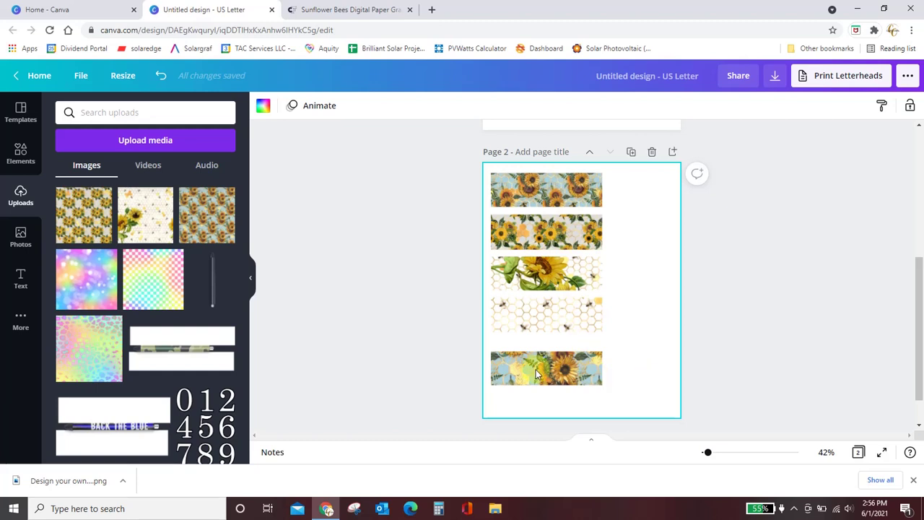
Step: Nudge the blue strip up, then add the white sunflower pattern and enlarge it over the strips
left_click_drag(536, 369, 535, 356)
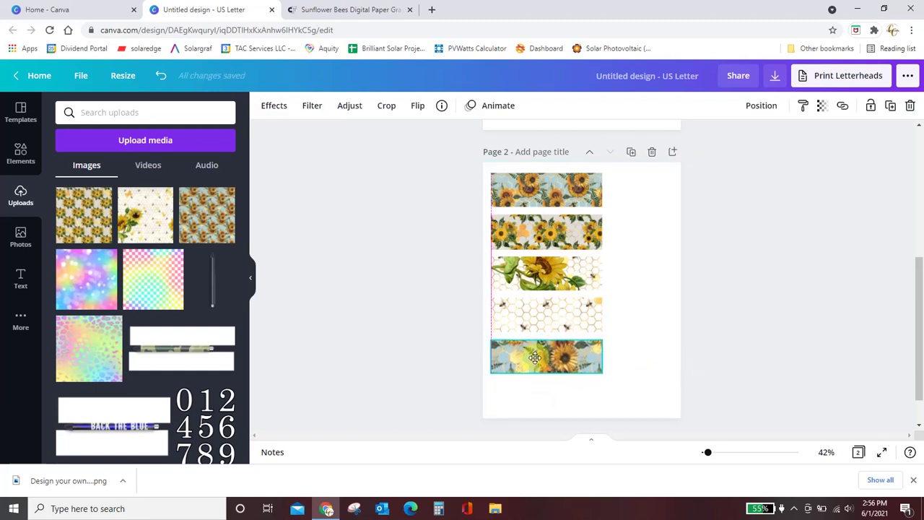
left_click(100, 221)
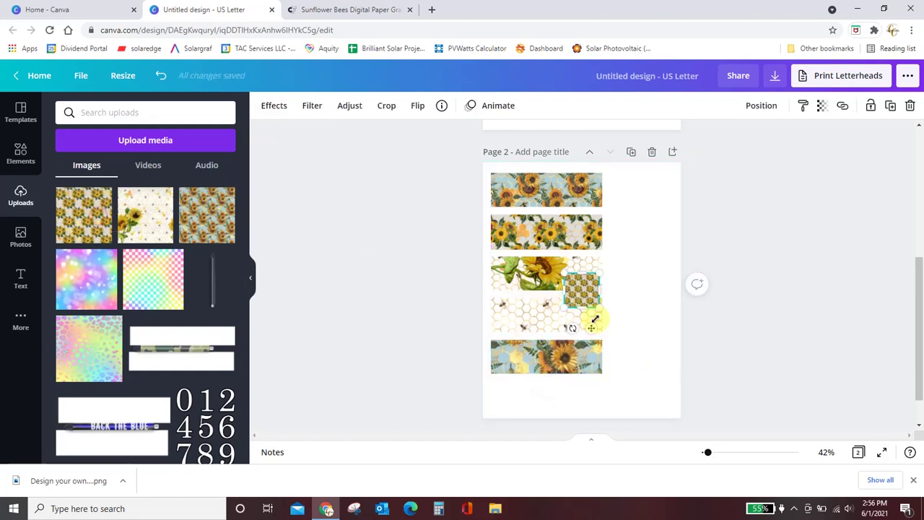
left_click_drag(603, 312, 767, 472)
left_click_drag(618, 330, 553, 269)
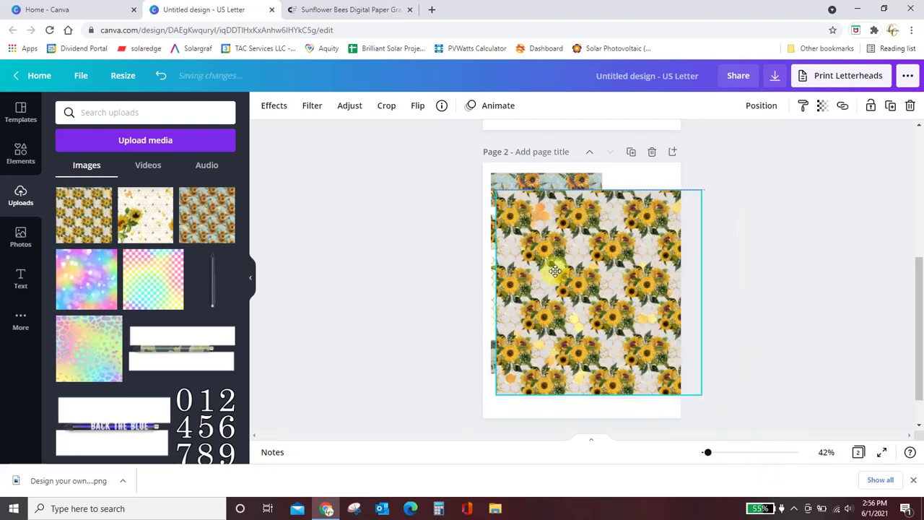
Step: Crop the white sunflower pattern to a narrow strip and rotate it -90° to lie horizontally
left_click_drag(498, 290, 612, 288)
left_click_drag(700, 299, 648, 294)
left_click_drag(633, 189, 635, 285)
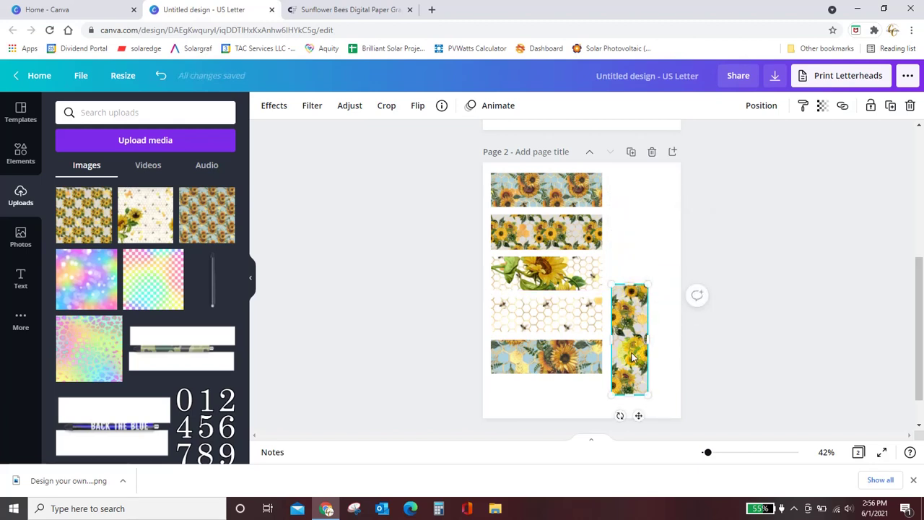
left_click_drag(620, 416, 568, 371)
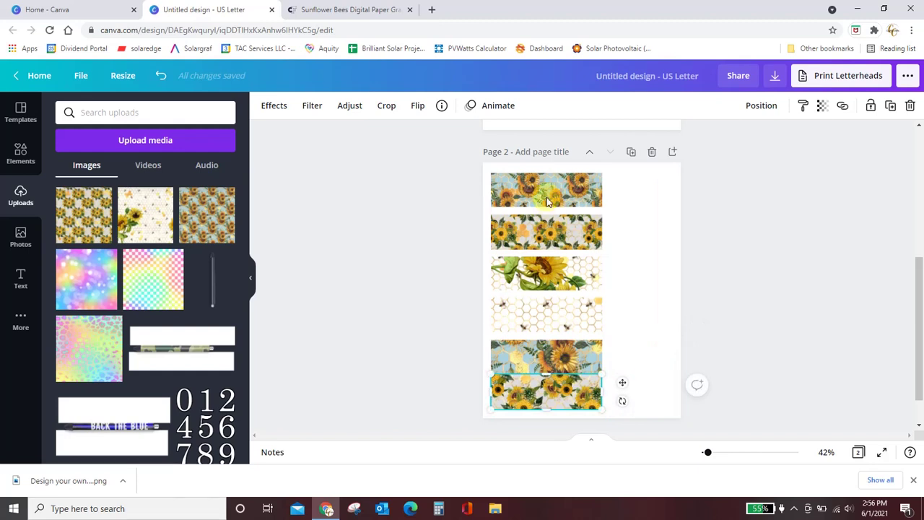
Step: Move the top strip to the top-left, then slide each following strip up beneath the one above, using arrow-key nudges
left_click(550, 184)
left_click_drag(551, 184, 546, 180)
key("shift+Right")
key("shift+Right")
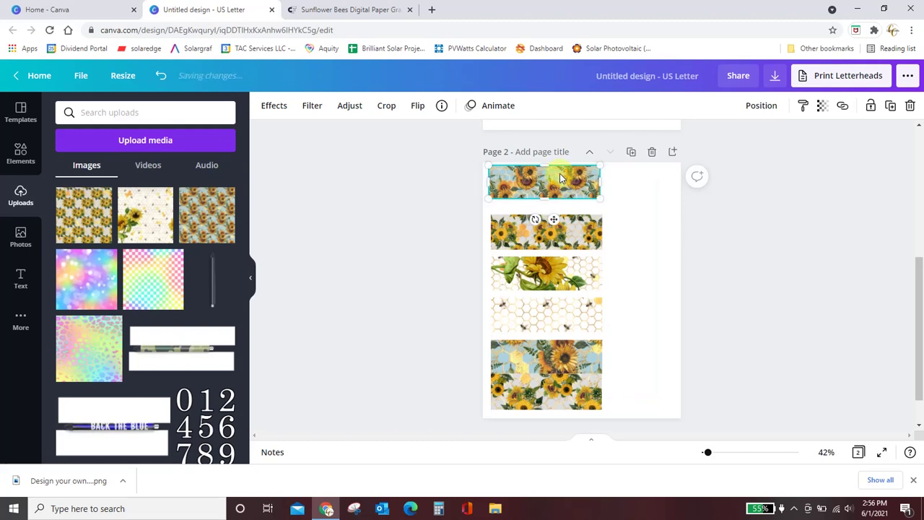
left_click_drag(588, 238, 582, 223)
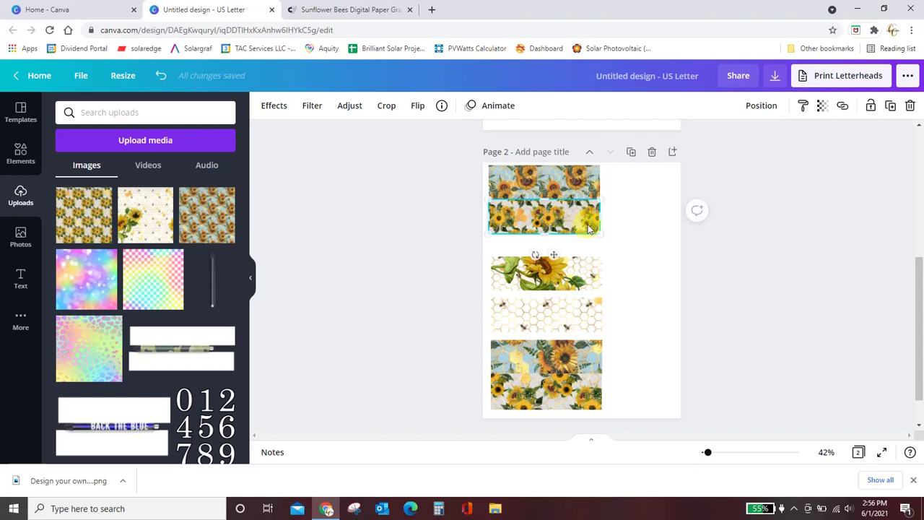
key("Down")
key("Down")
key("Down")
key("Down")
key("Down")
key("Down")
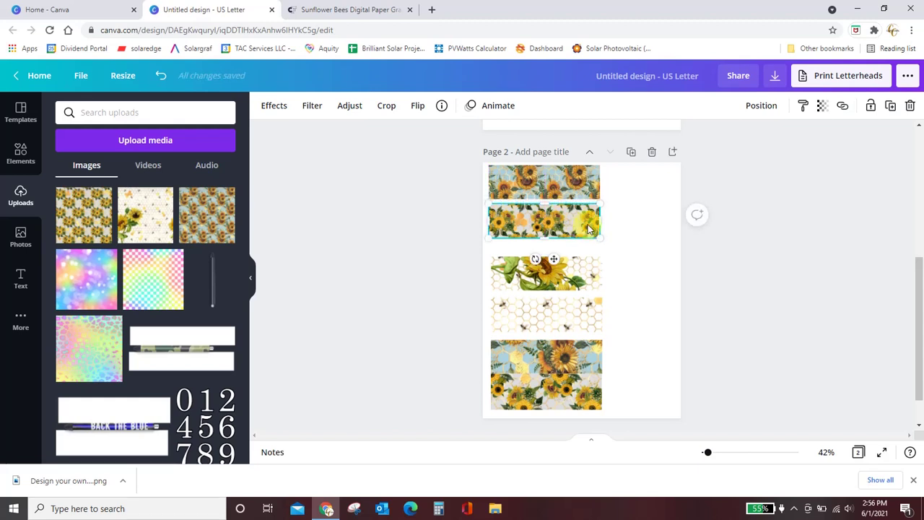
left_click_drag(570, 273, 571, 257)
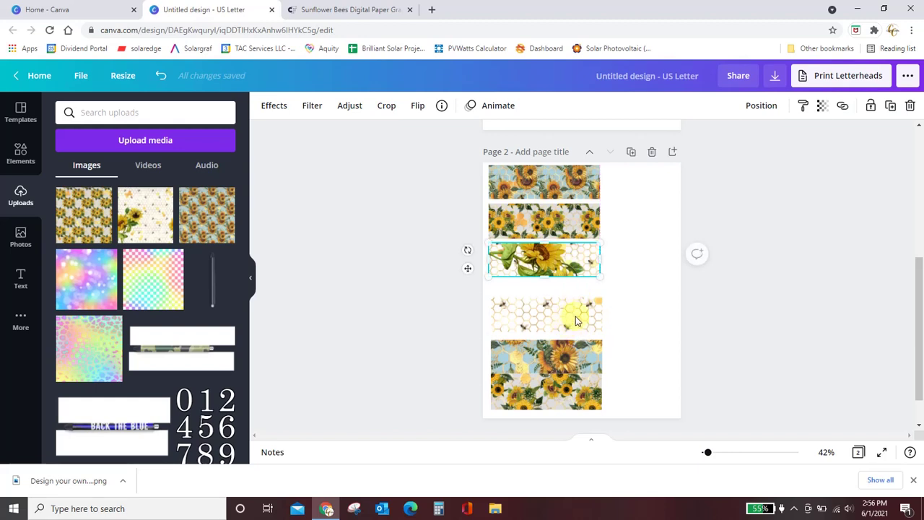
left_click_drag(575, 320, 574, 299)
left_click_drag(577, 356, 581, 339)
left_click_drag(583, 394, 584, 377)
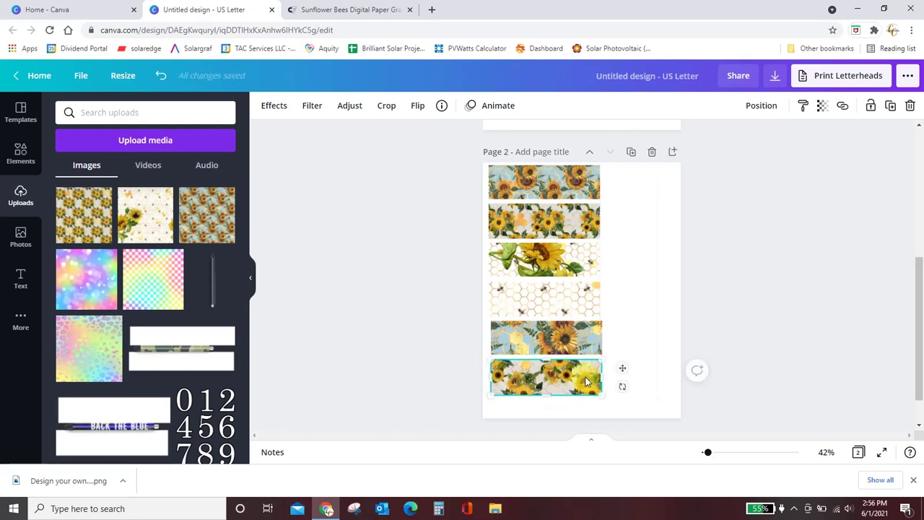
left_click(647, 277)
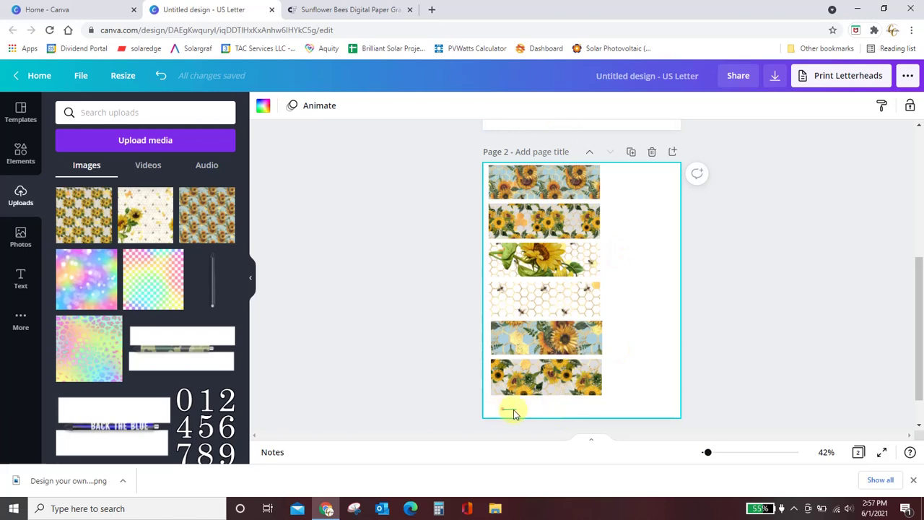
Step: Select all six strips and apply Position > Space evenly > Vertically
left_click_drag(509, 410, 619, 169)
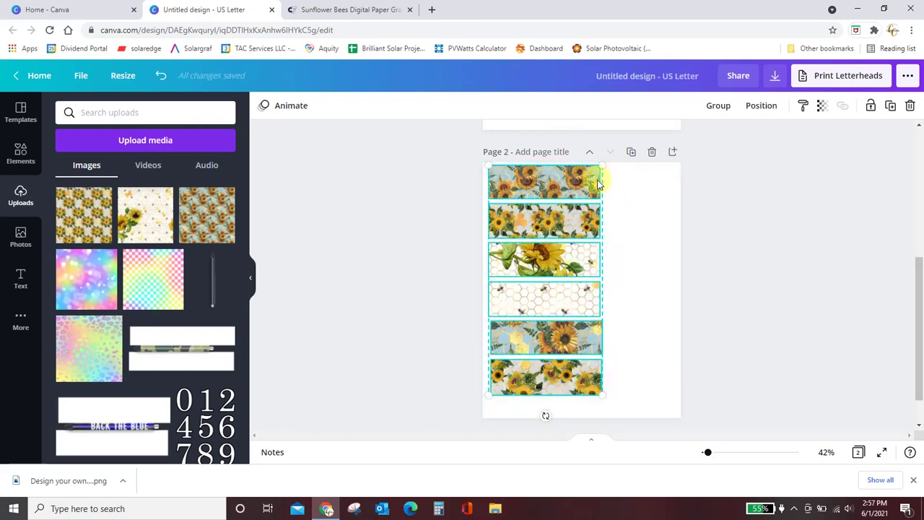
left_click(767, 107)
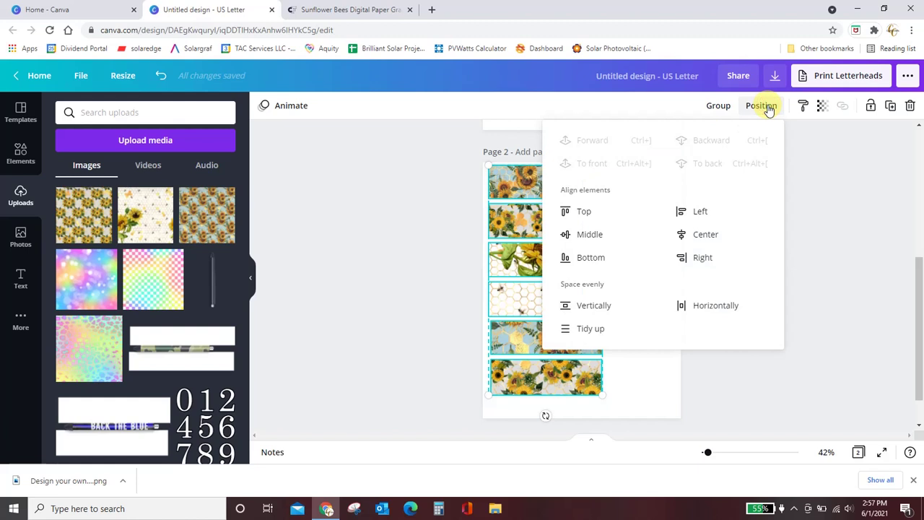
left_click(603, 306)
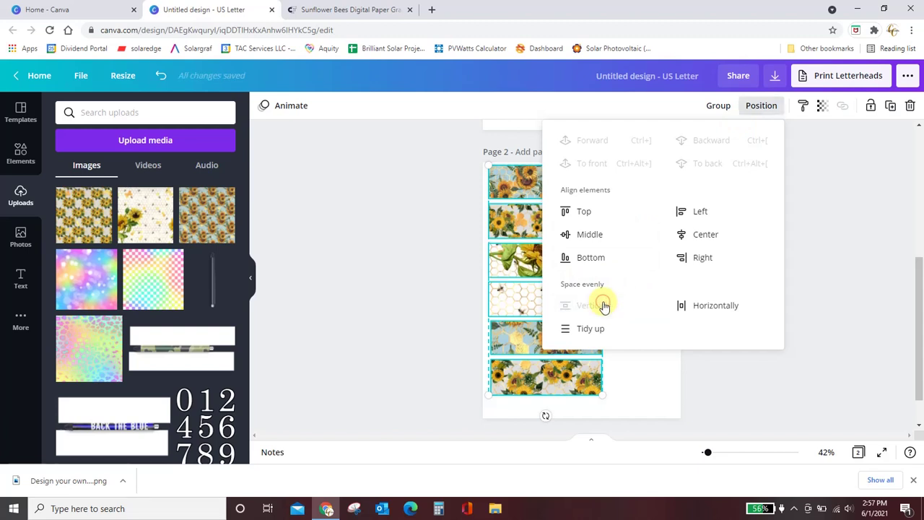
left_click(646, 385)
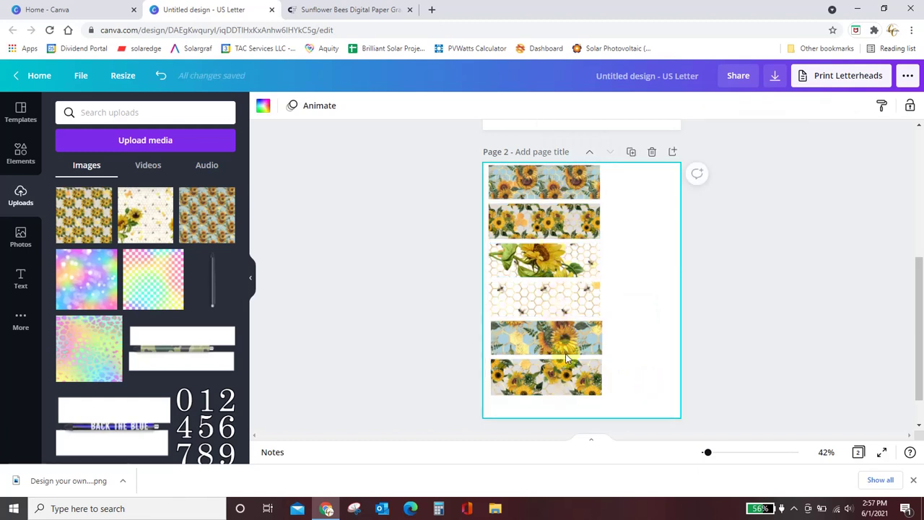
left_click(624, 352)
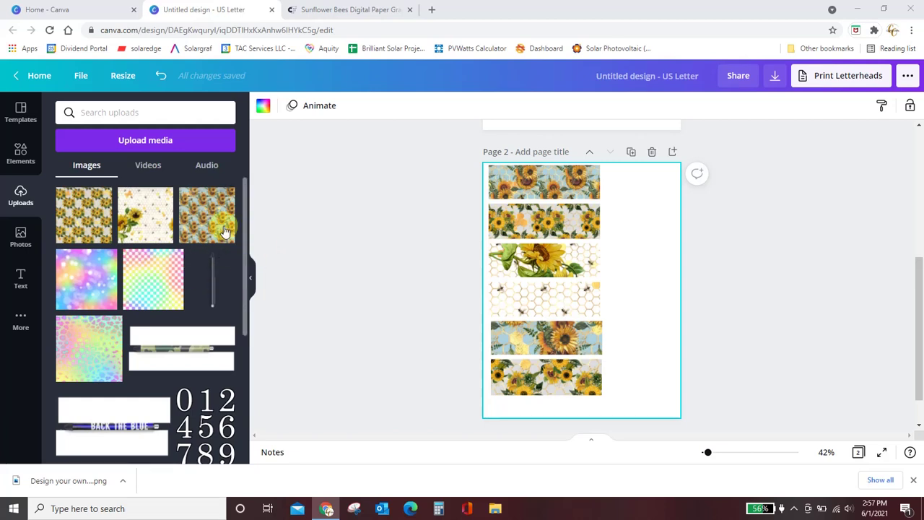
Step: Add the sunflower-honeycomb upload, crop it to about 1.5 × 4.7, and place it at the top right
left_click(135, 229)
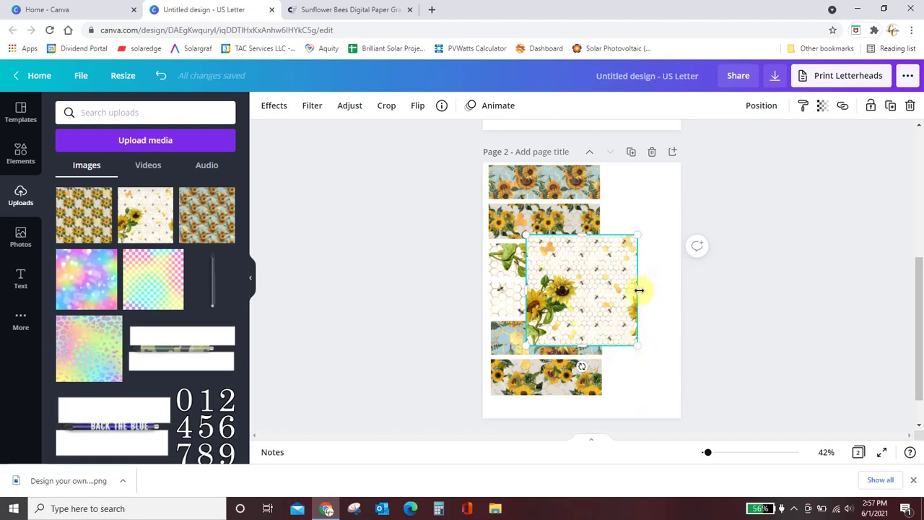
left_click_drag(638, 291, 575, 297)
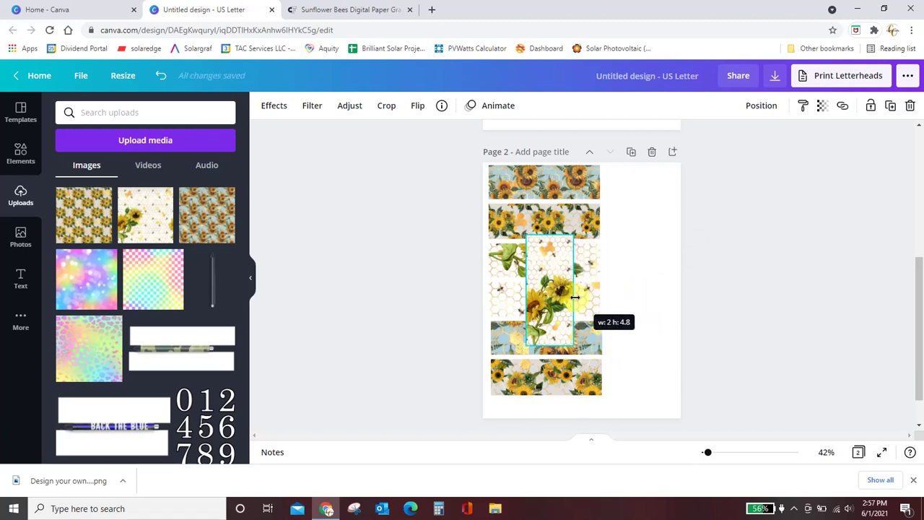
left_click_drag(576, 297, 564, 300)
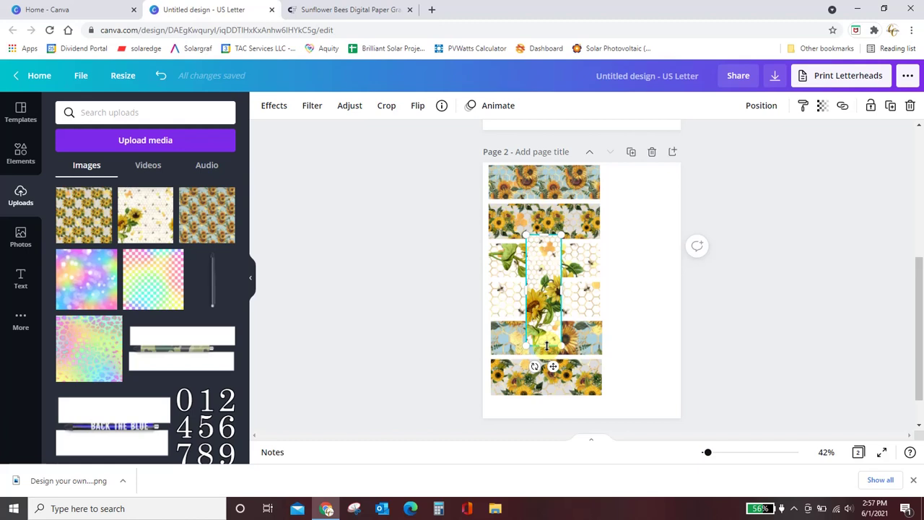
left_click_drag(546, 346, 547, 346)
left_click(633, 335)
left_click_drag(548, 296, 631, 233)
Step: Move a vertical strip to the page's bottom right and align the narrow strip with the top strip
left_click(547, 186)
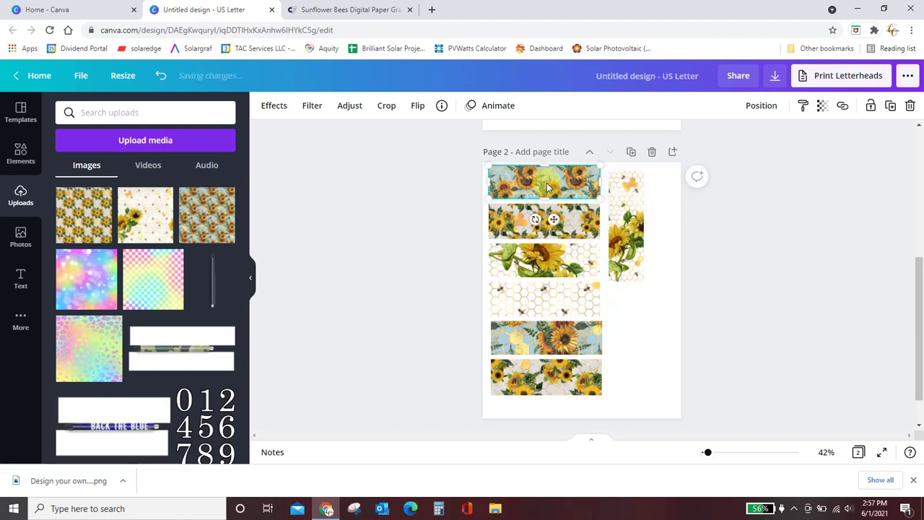
left_click_drag(547, 183, 621, 339)
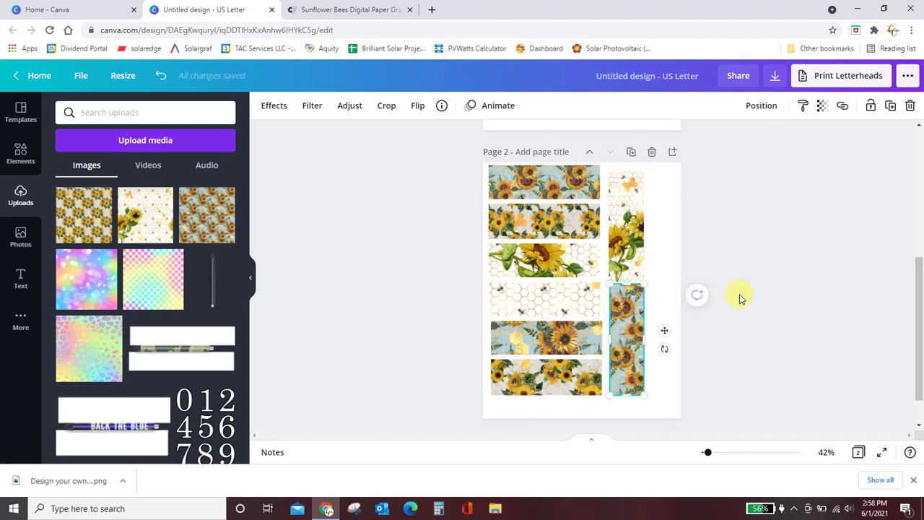
left_click(628, 239)
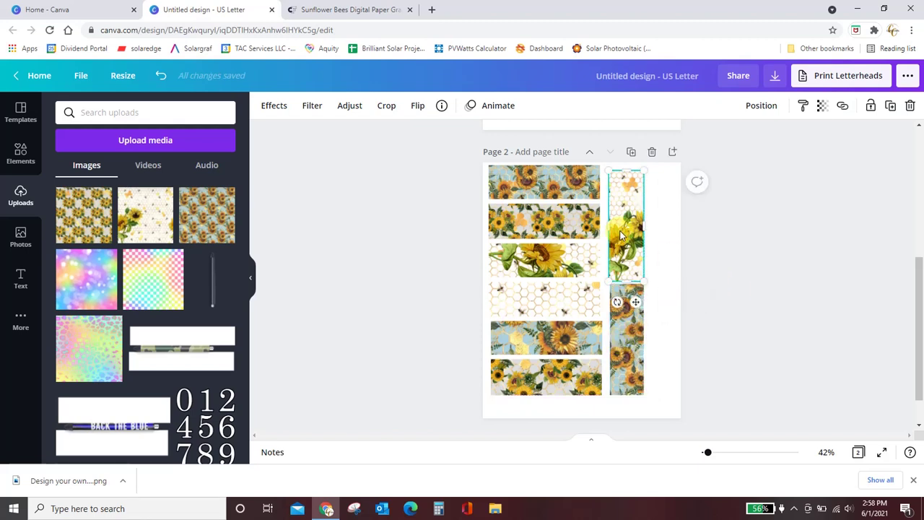
left_click_drag(621, 235, 620, 235)
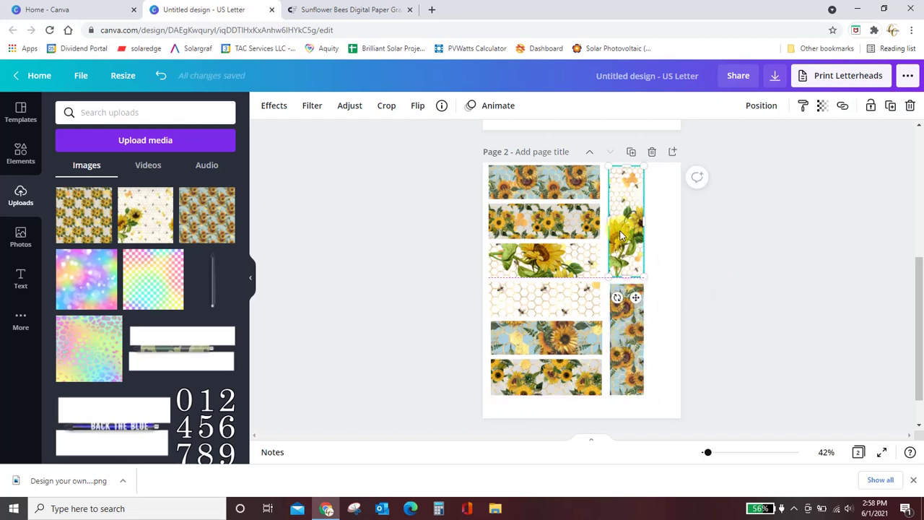
left_click(768, 345)
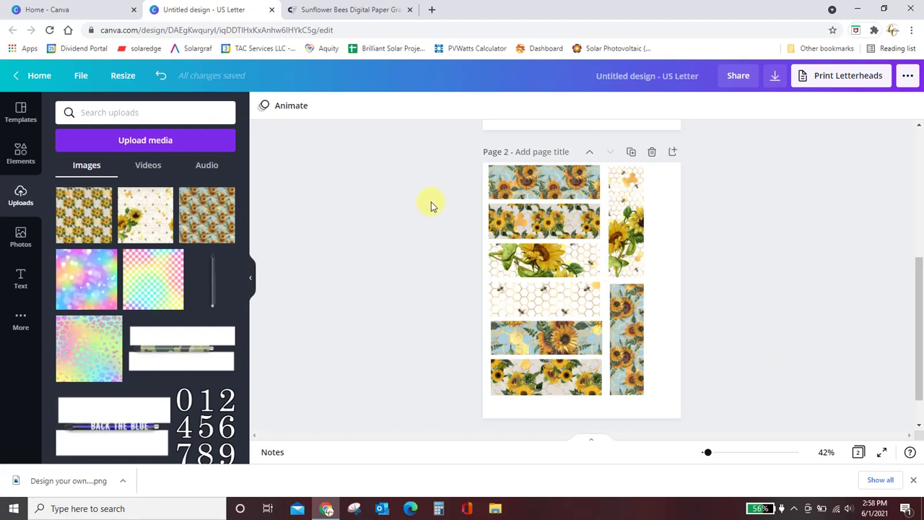
Step: Set the two narrow vertical strips side by side, nudging each slightly left
left_click(658, 213)
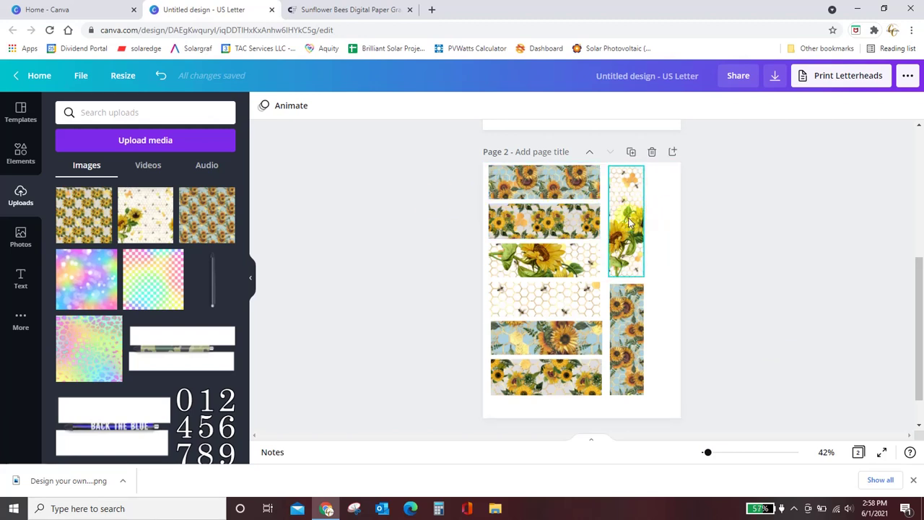
left_click(627, 220)
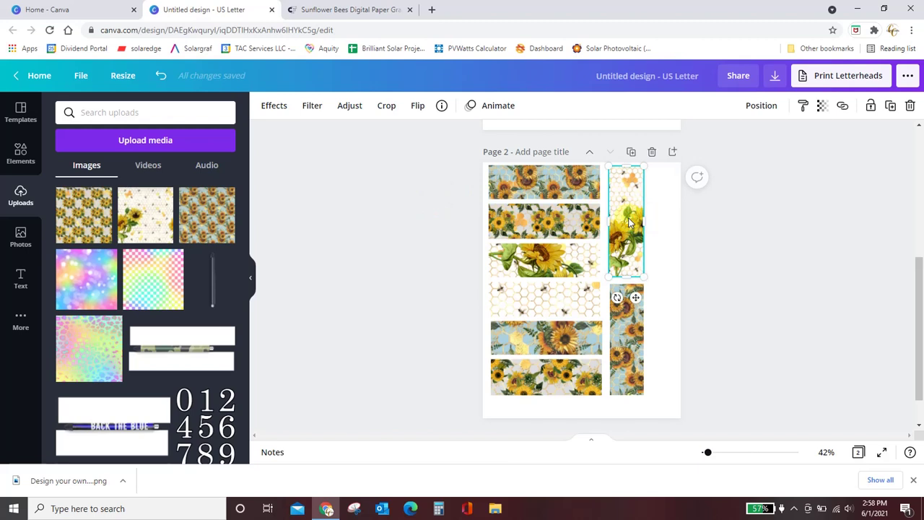
left_click_drag(629, 223, 661, 213)
left_click(627, 245)
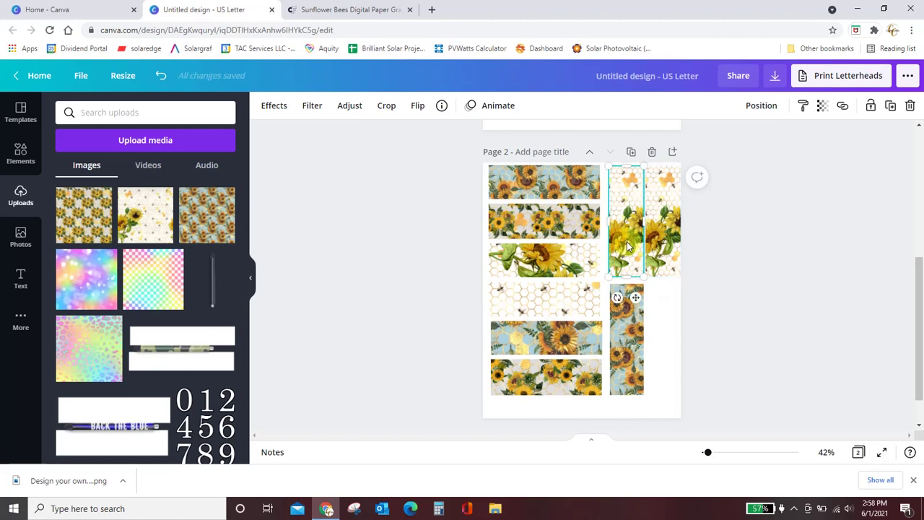
key("shift+Left")
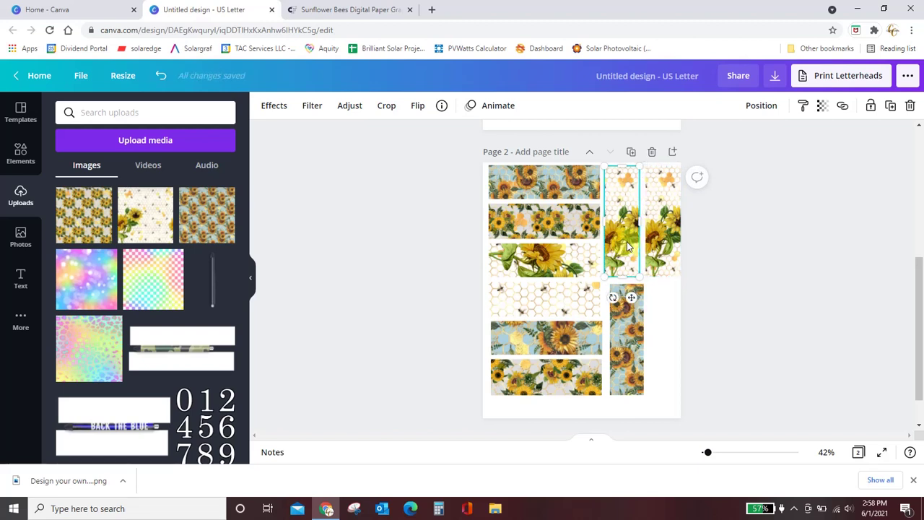
left_click(663, 254)
key("shift+Left")
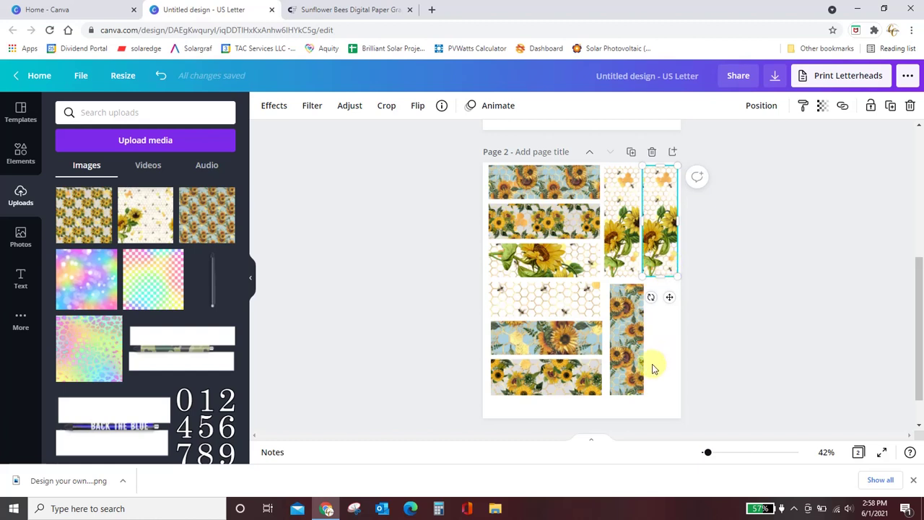
Step: Rotate the bottom grey sunflower strip upright and set it beside the blue vertical strip
left_click(624, 369)
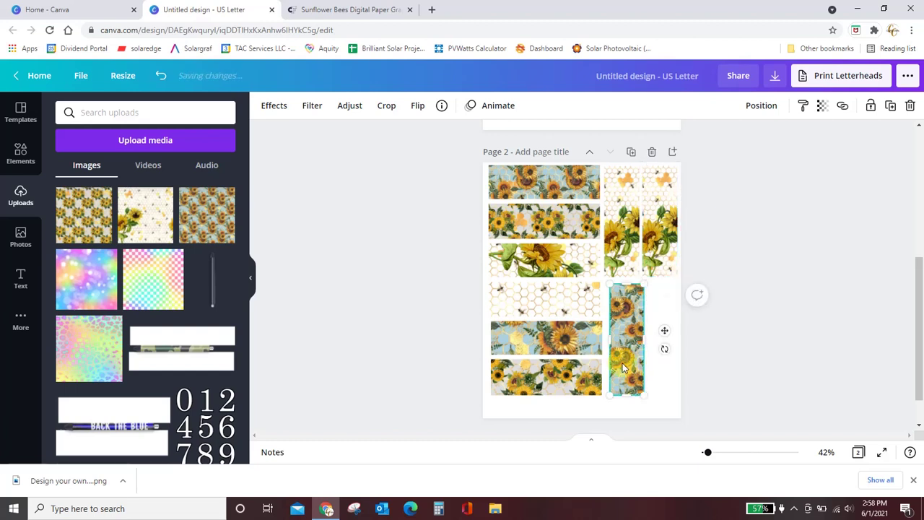
left_click(550, 388)
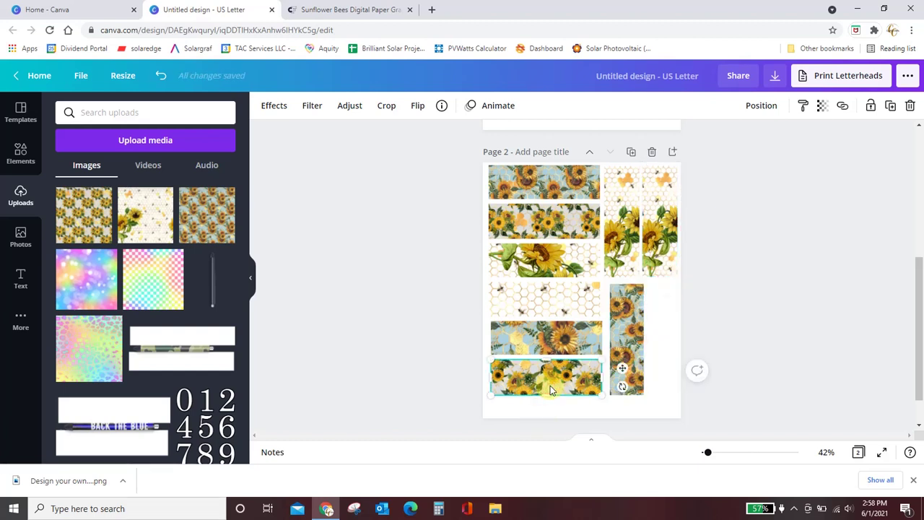
left_click_drag(550, 387, 555, 391)
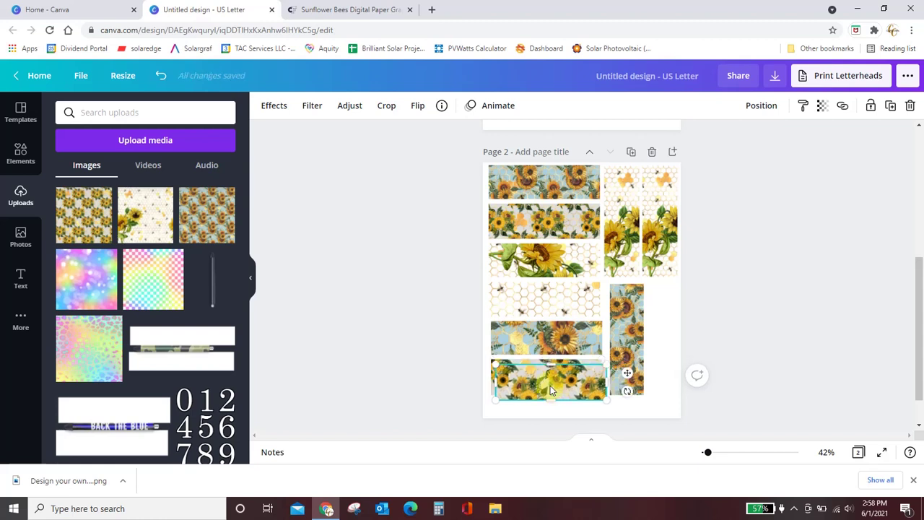
left_click_drag(629, 390, 567, 252)
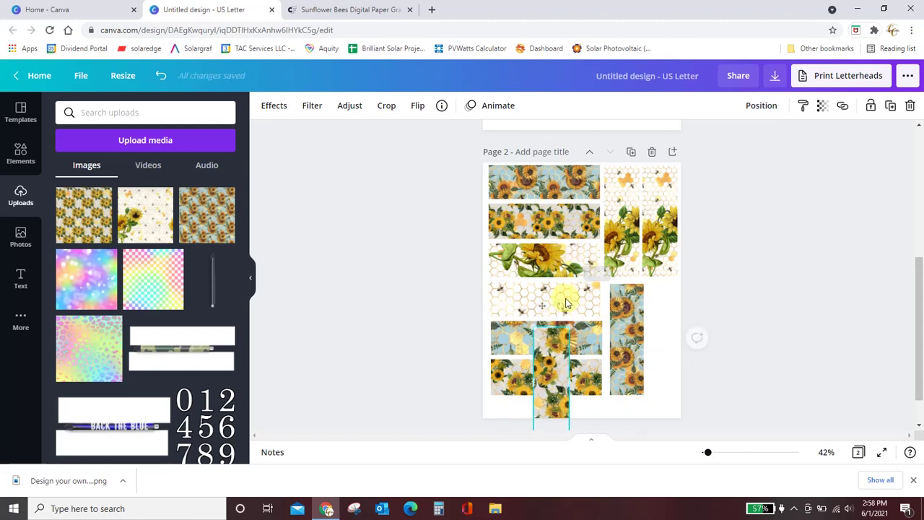
left_click_drag(552, 396, 607, 347)
left_click(613, 346)
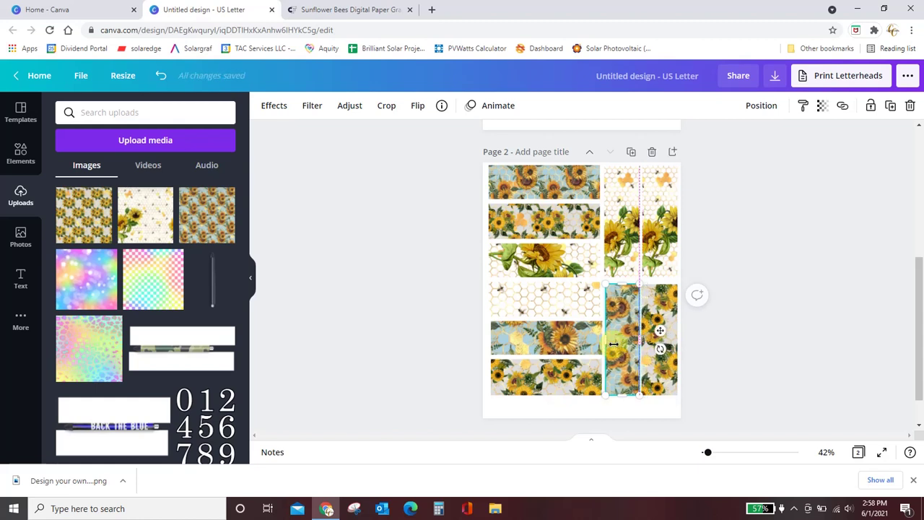
left_click(669, 369)
left_click_drag(669, 369, 670, 369)
left_click(768, 363)
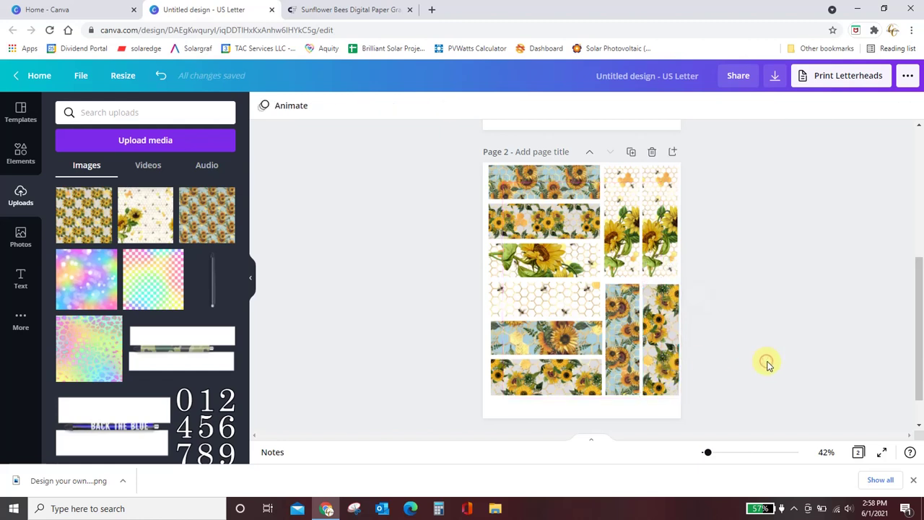
Step: Replace the placeholder text on the honeycomb strip with 'Crystal'
double_click(595, 287)
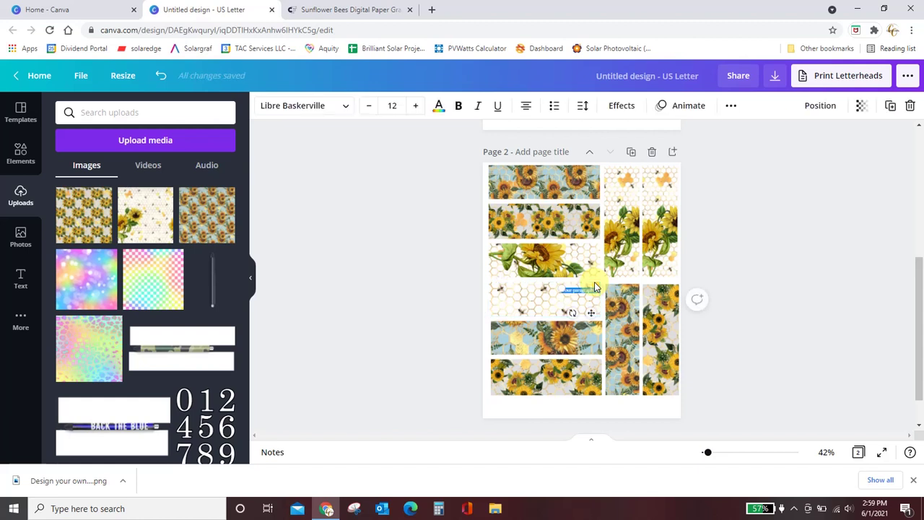
left_click_drag(561, 287, 499, 280)
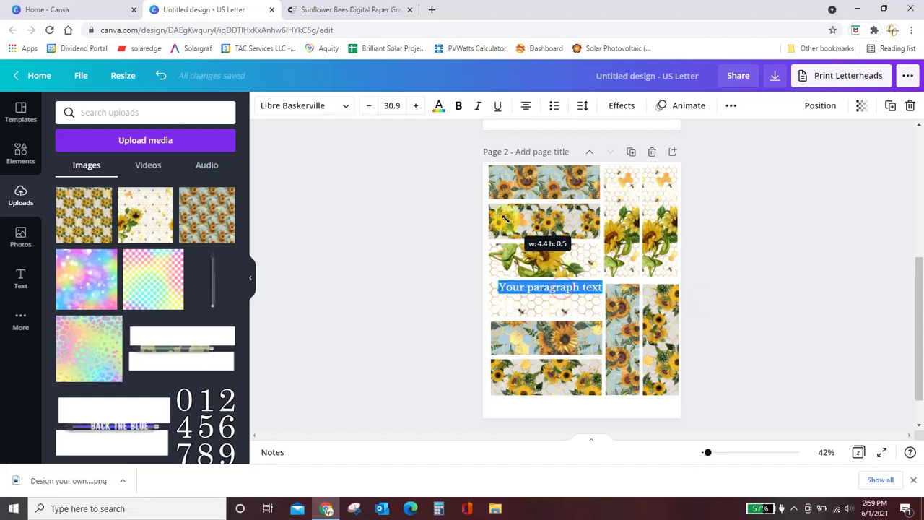
left_click(19, 285)
scroll(113, 320, "down", 10)
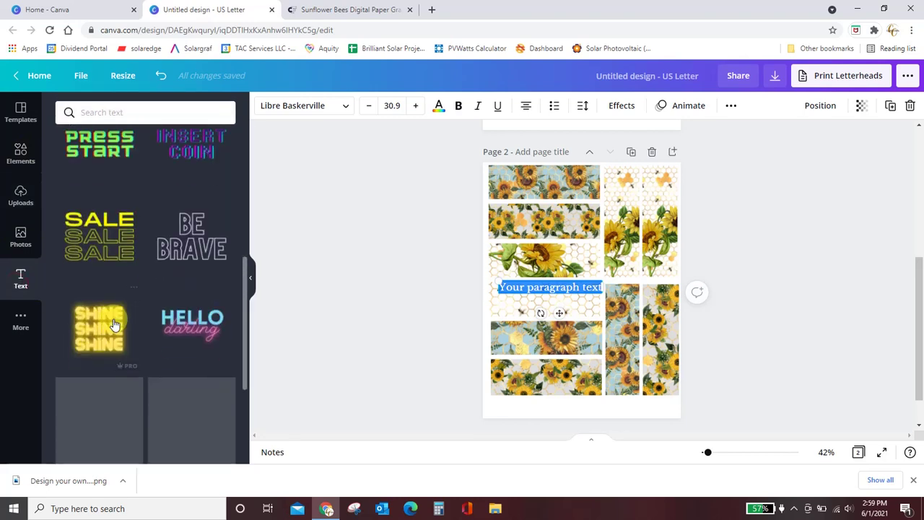
scroll(114, 320, "up", 10)
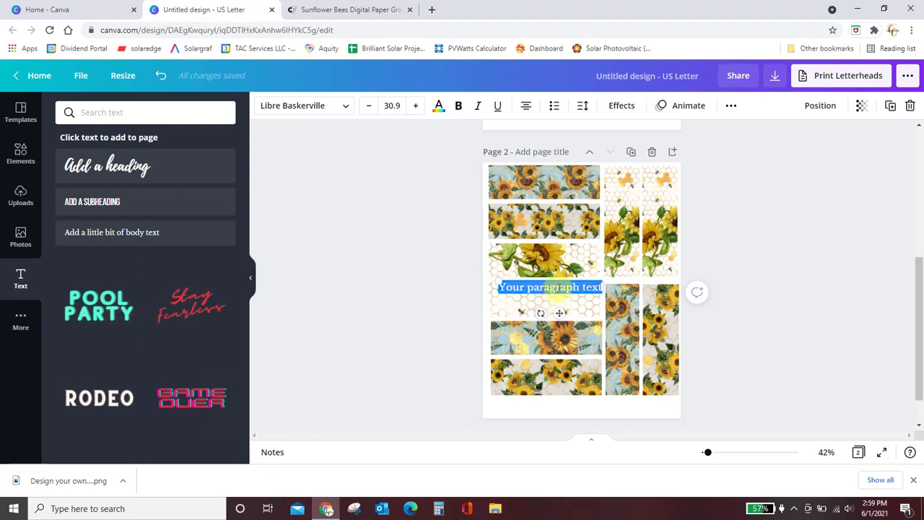
left_click(582, 289)
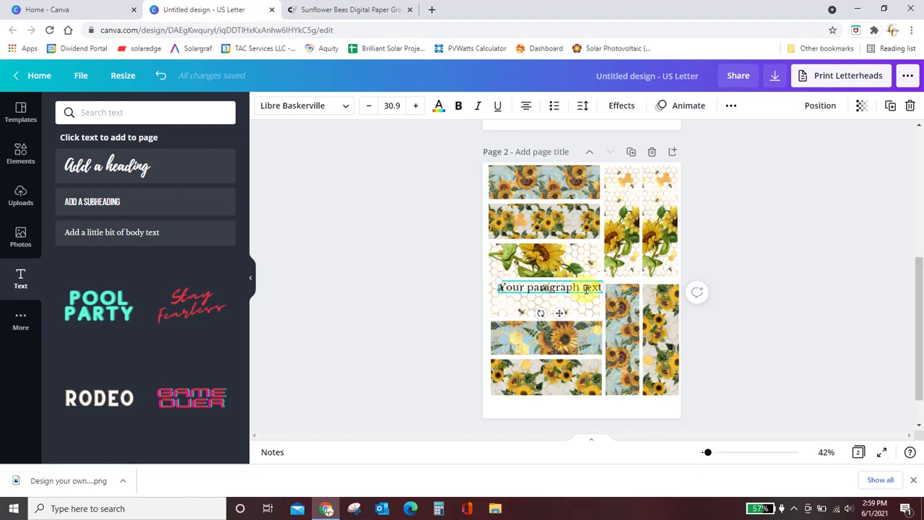
key("ctrl+a")
key("BackSpace")
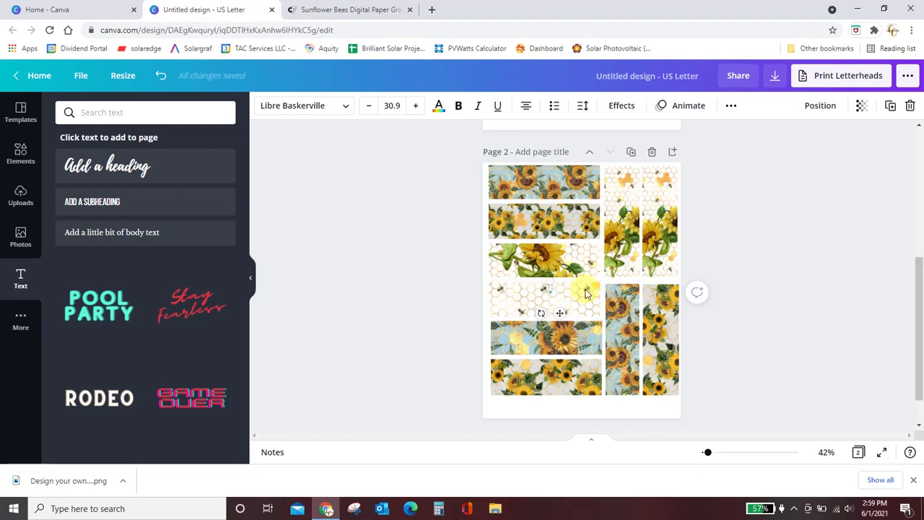
type("Crystal")
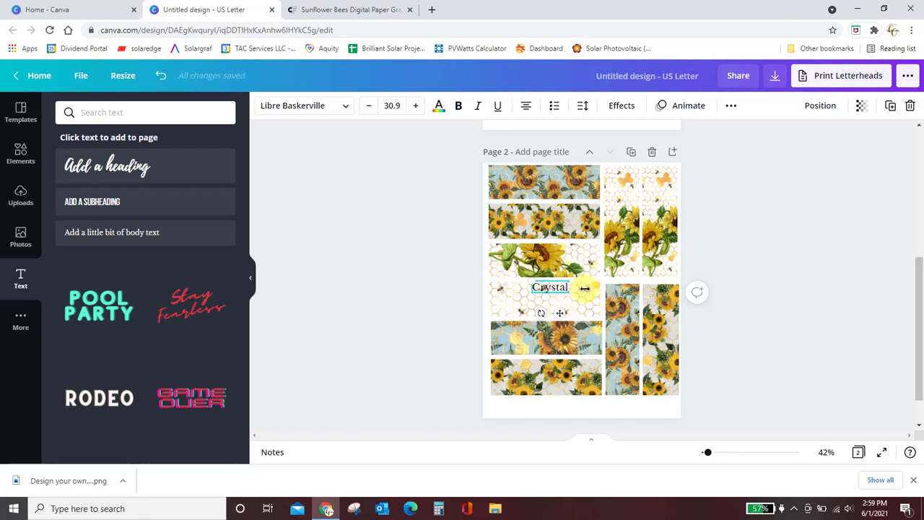
Step: Set Crystal to Playlist Script, enlarge it to about 74.9, and move it onto the honeycomb strip
left_click(294, 115)
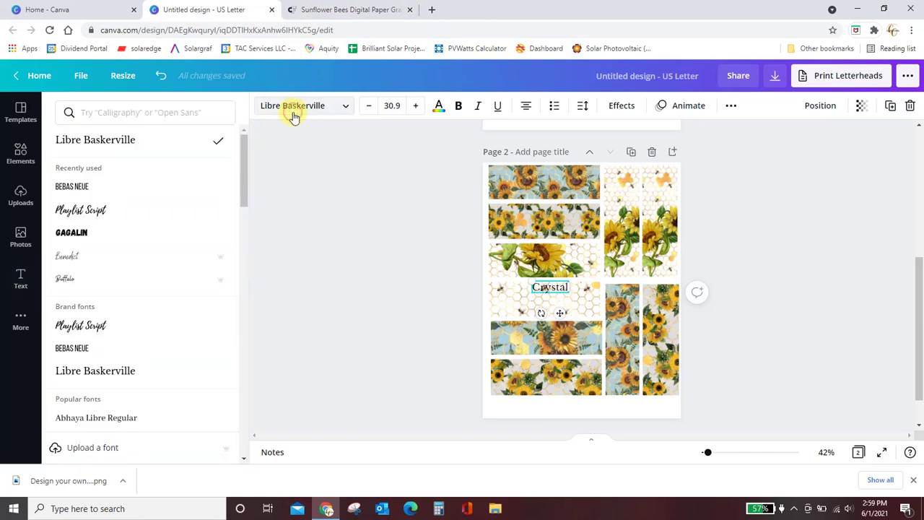
left_click(96, 210)
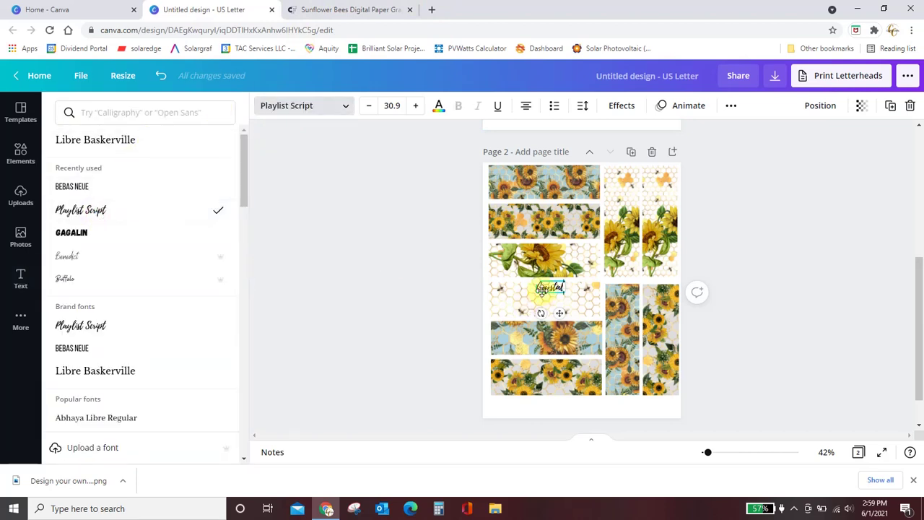
left_click_drag(538, 281, 502, 267)
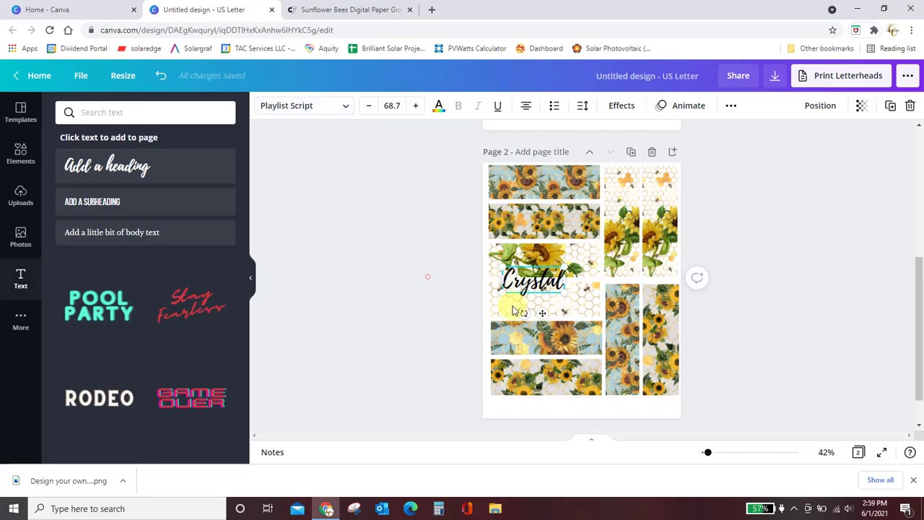
left_click(454, 302)
mouse_move(551, 285)
left_mouse_down()
mouse_move(552, 303)
mouse_move(586, 325)
mouse_move(563, 299)
left_mouse_up()
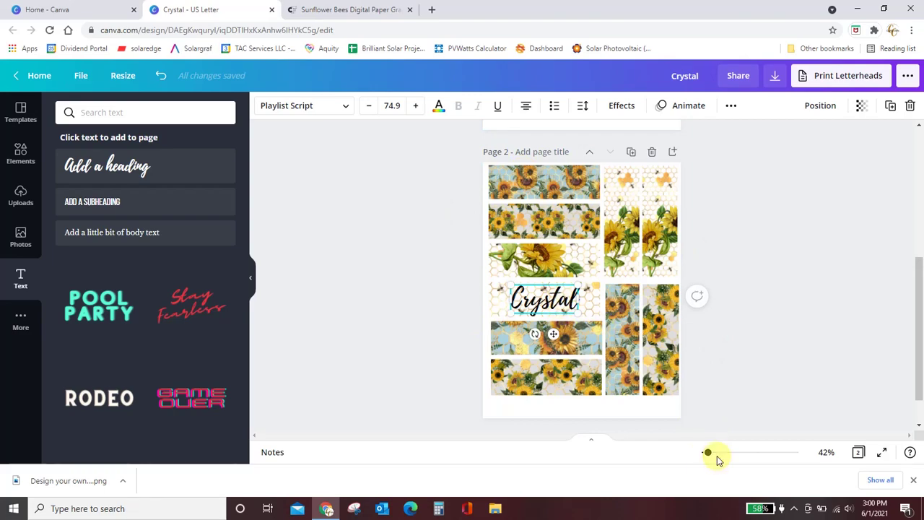
Step: Zoom to 121% and nudge Crystal up to centre it on the strip
mouse_move(707, 452)
left_mouse_down()
mouse_move(745, 452)
mouse_move(723, 452)
left_mouse_up()
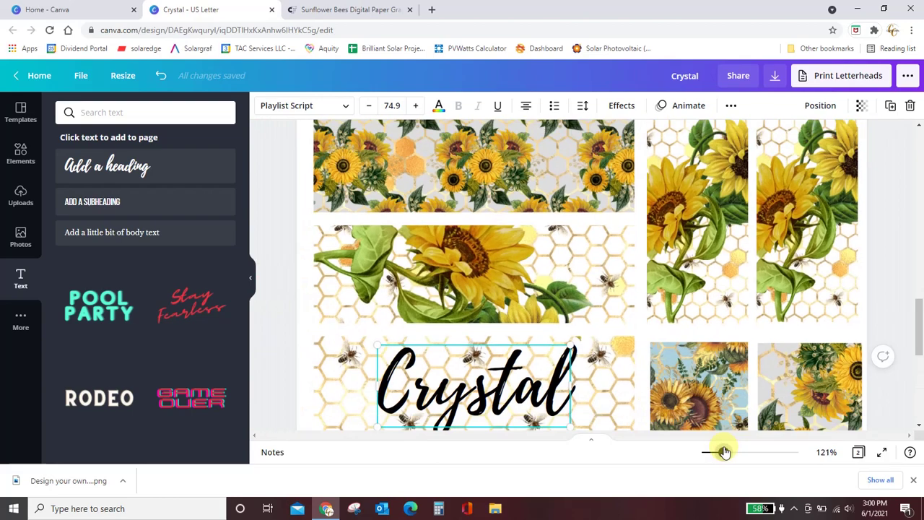
scroll(619, 267, "down", 3)
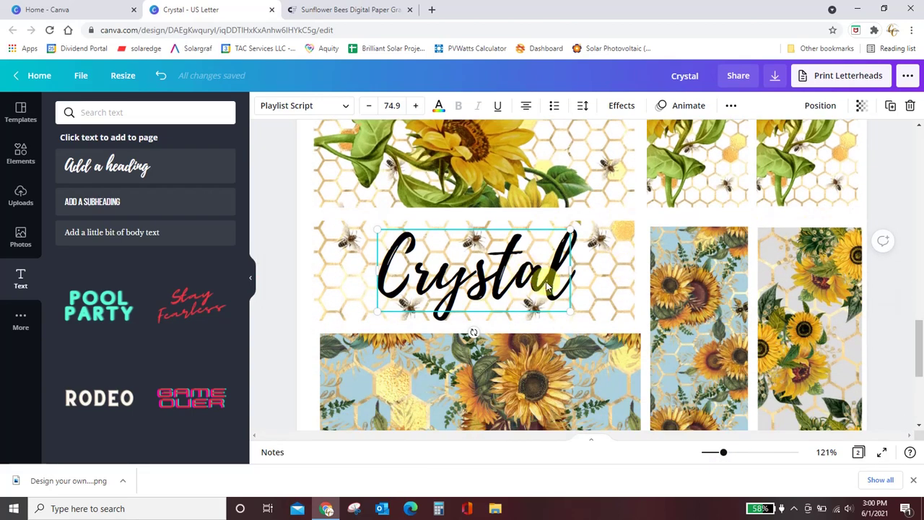
left_click_drag(549, 287, 548, 277)
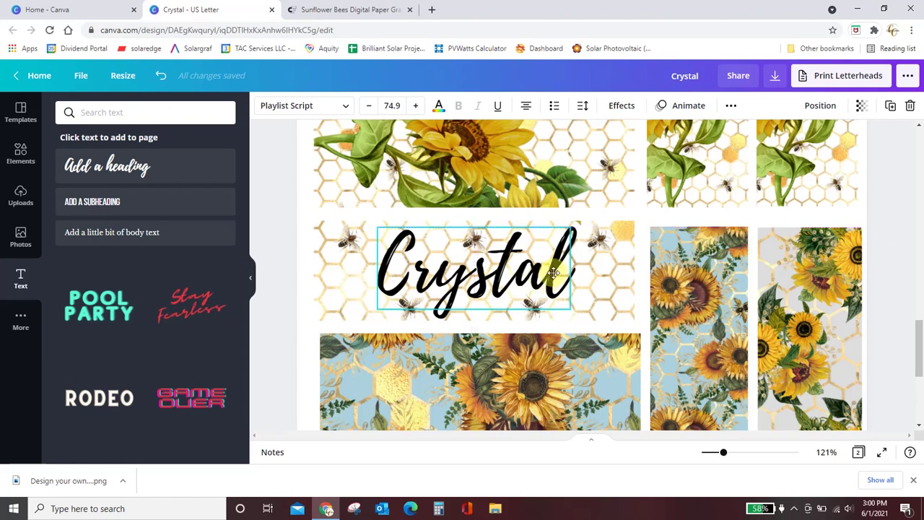
Step: Try a custom sage green, then set Crystal's colour to the yellow Default Colors swatch
left_click(438, 110)
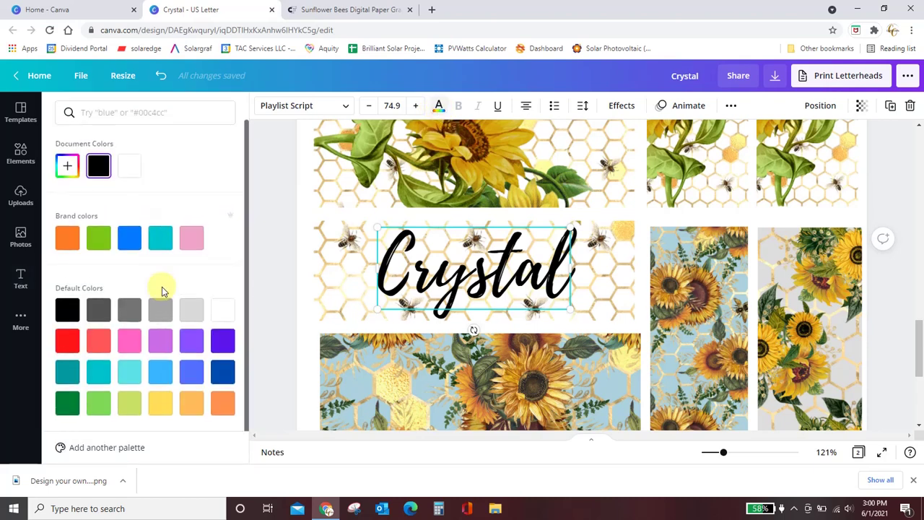
left_click(67, 172)
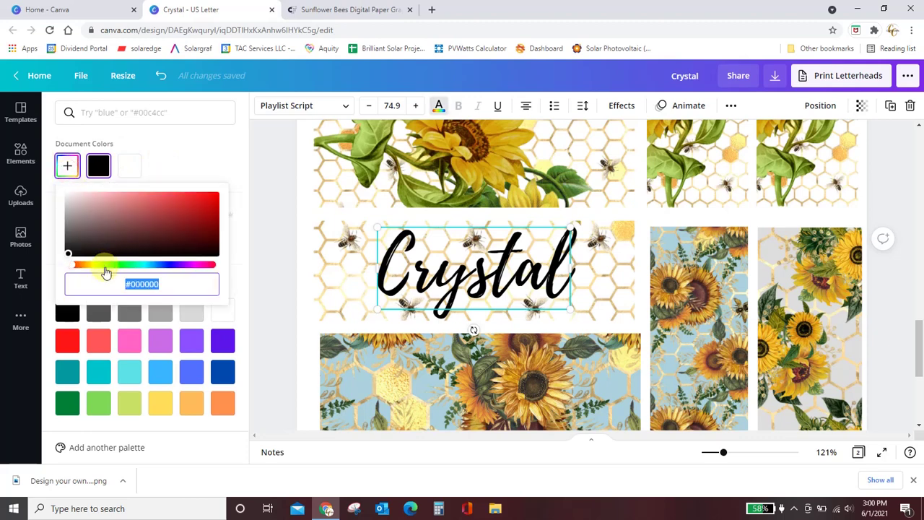
left_click(105, 268)
left_click_drag(73, 253, 177, 218)
left_click_drag(204, 197, 104, 217)
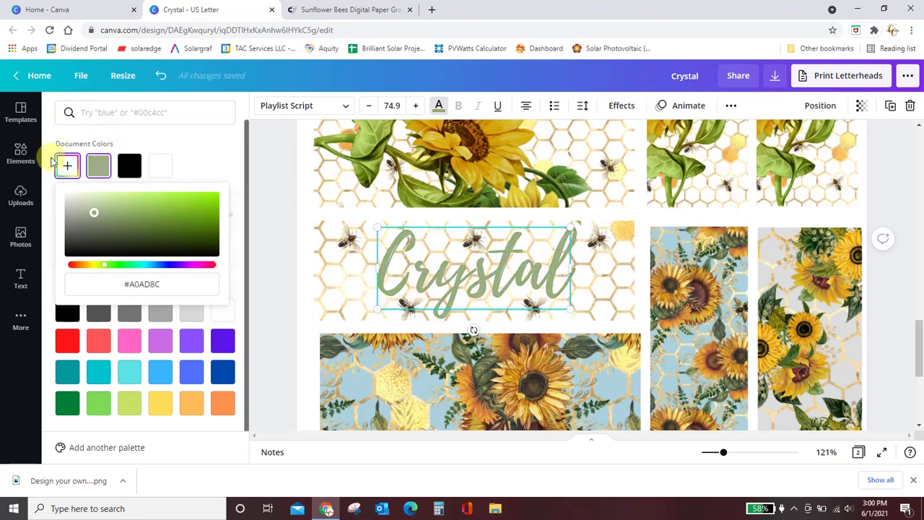
left_click(218, 162)
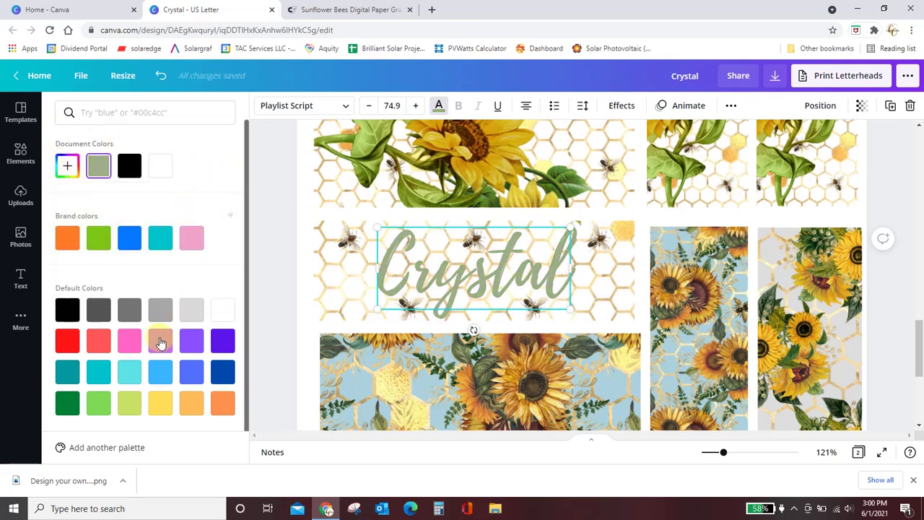
scroll(160, 274, "down", 1)
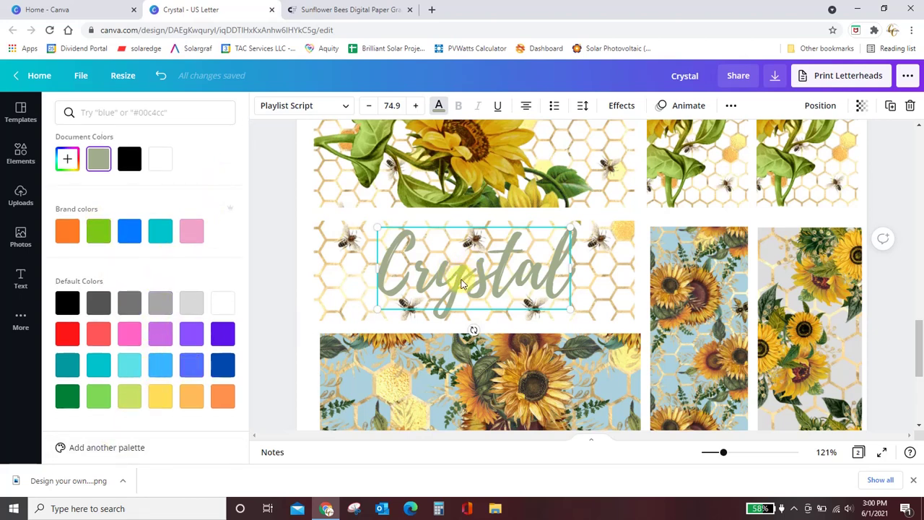
left_click(160, 396)
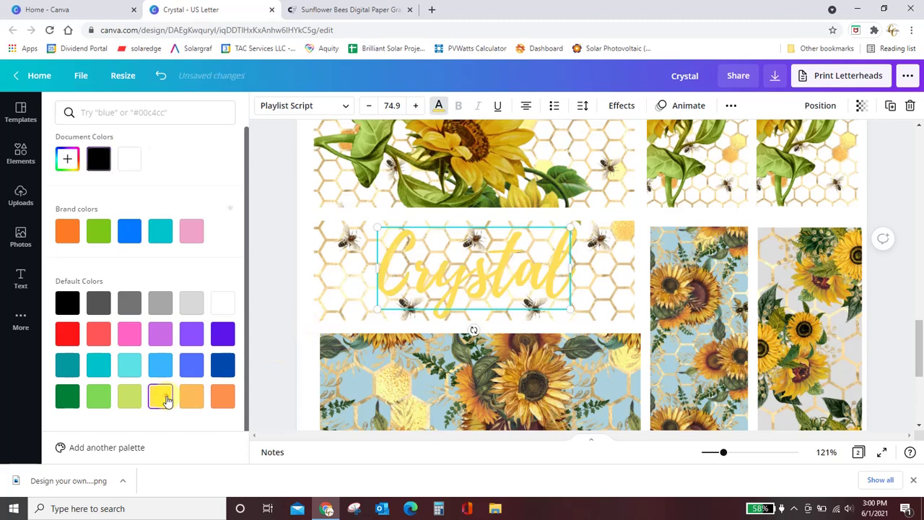
key("Escape")
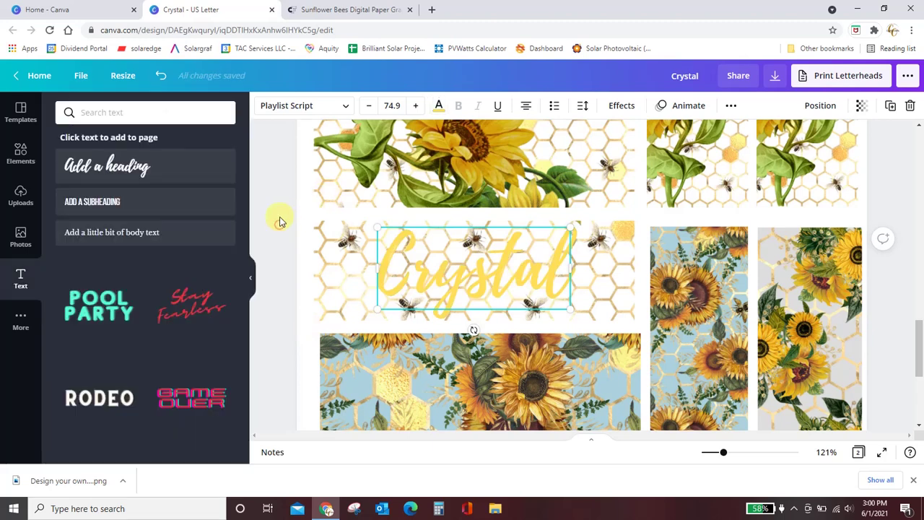
left_click(280, 221)
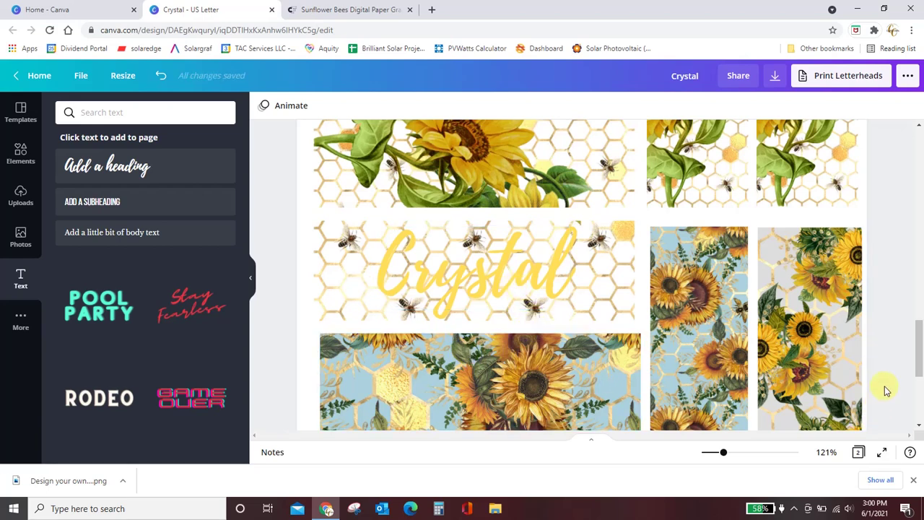
Step: Add a new text box with the words 'be kind'
scroll(553, 304, "down", 3)
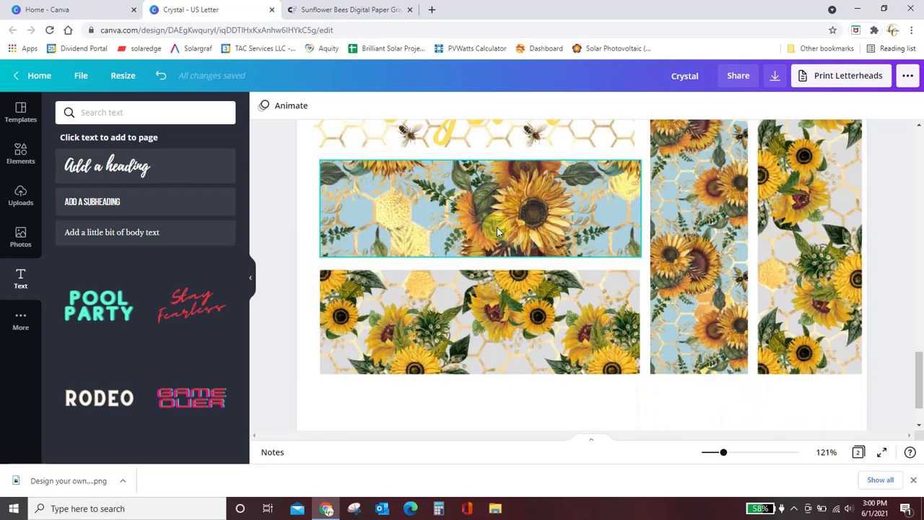
key("t")
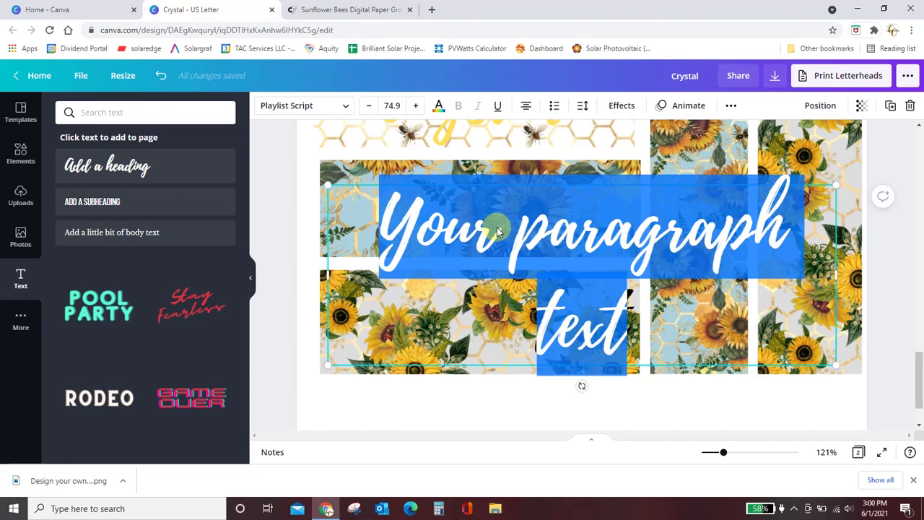
key("BackSpace")
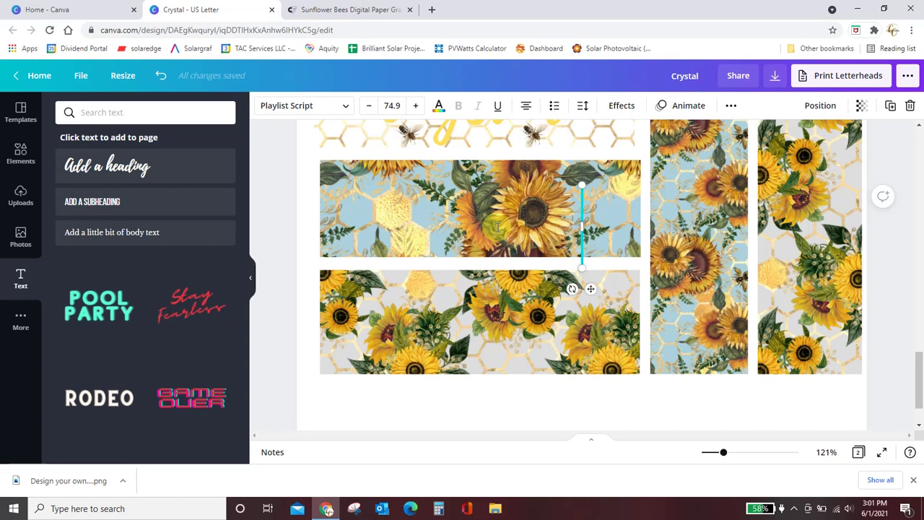
type("be")
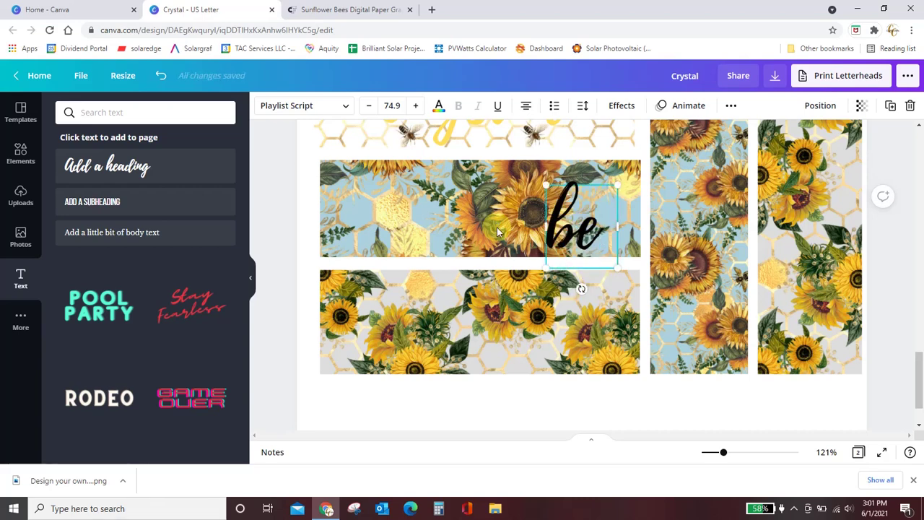
type(" kind")
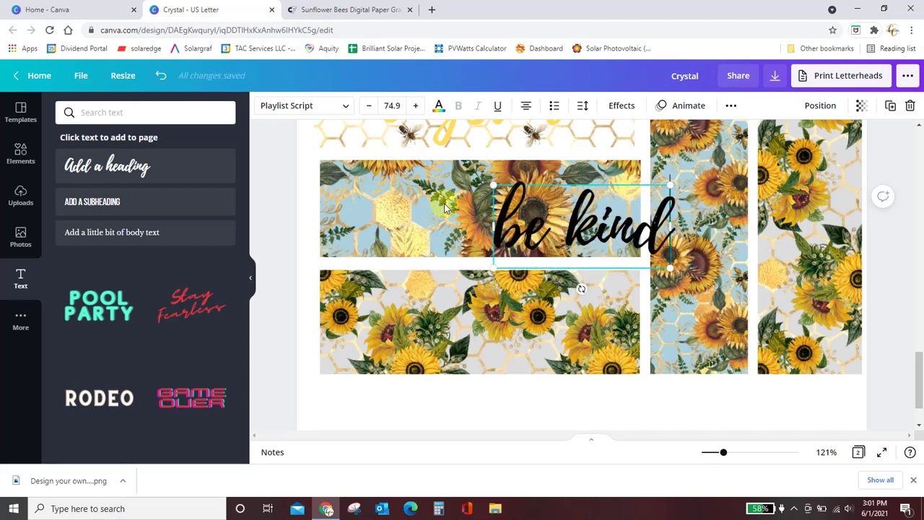
left_click(284, 220)
Step: Place 'be kind' across the lower sunflower strip and resize it to about 72.6
left_click_drag(577, 242, 437, 335)
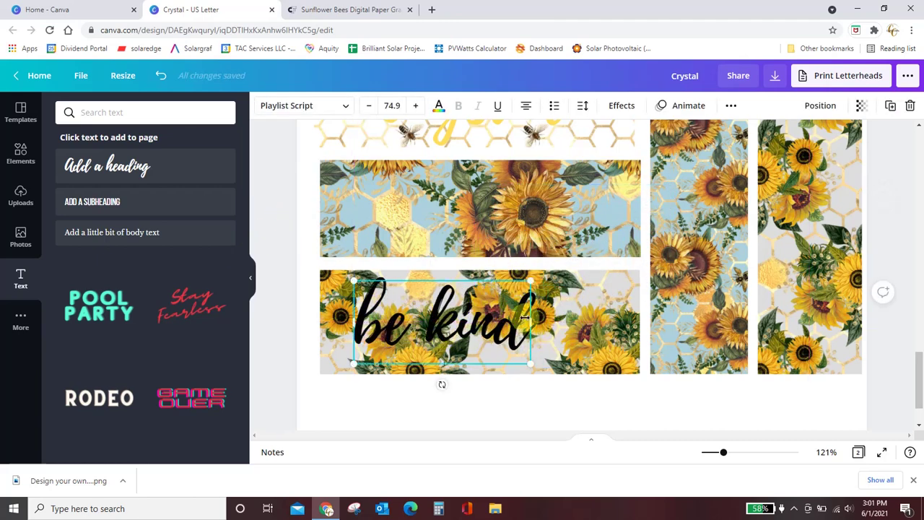
left_click_drag(532, 323, 610, 329)
mouse_move(613, 366)
left_mouse_down()
mouse_move(646, 384)
mouse_move(617, 379)
mouse_move(604, 361)
left_mouse_up()
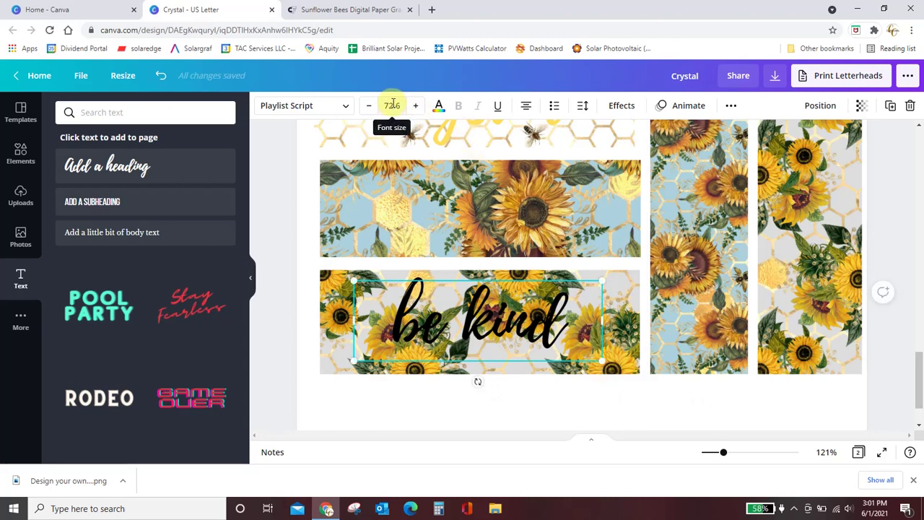
left_click_drag(498, 292, 496, 299)
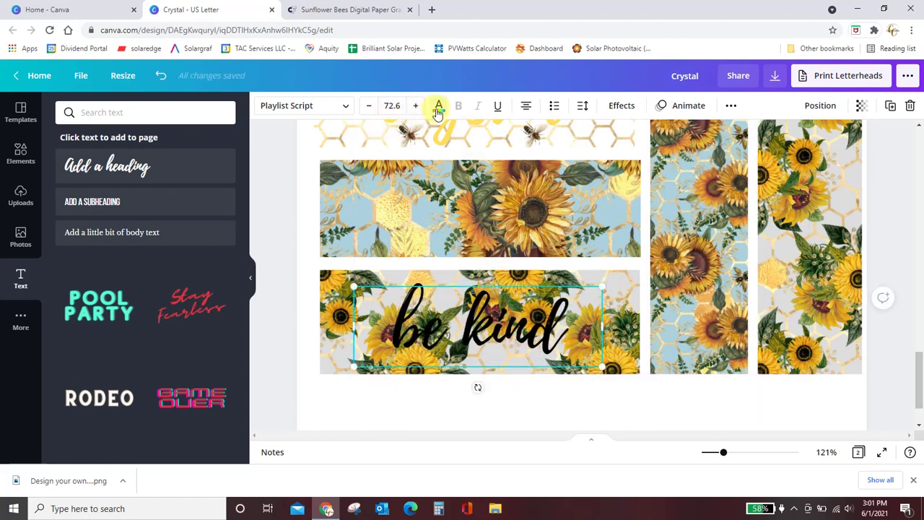
Step: Make the 'be kind' text white and apply the Shadow effect
left_click(438, 105)
left_click(159, 166)
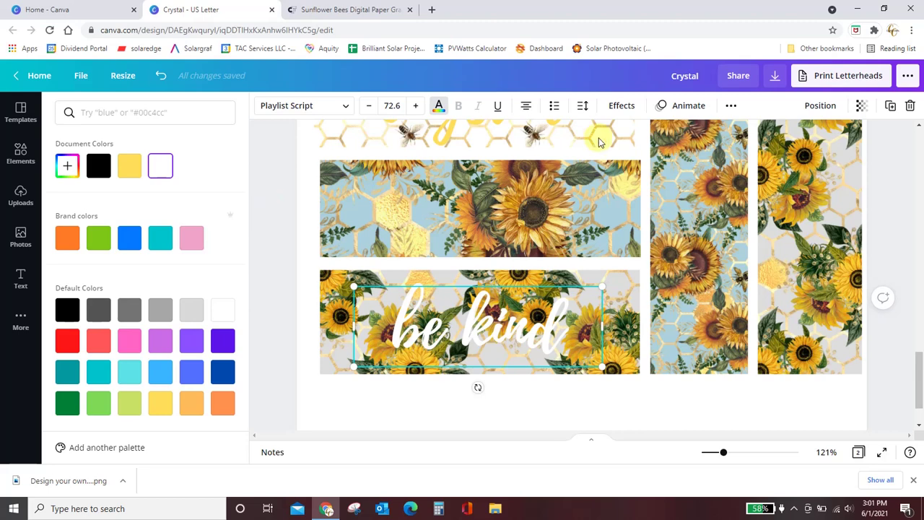
left_click(622, 106)
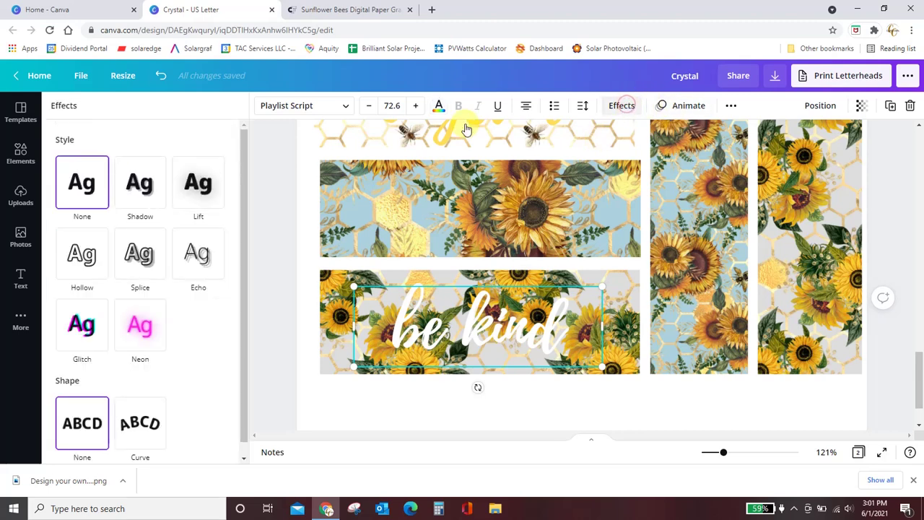
left_click(142, 188)
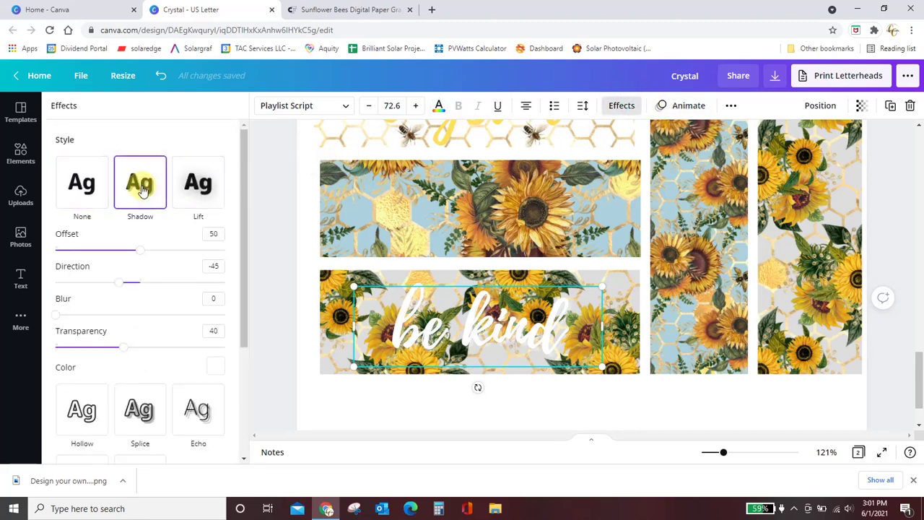
Step: Set the shadow colour to black and raise its transparency to about 94
left_click(216, 366)
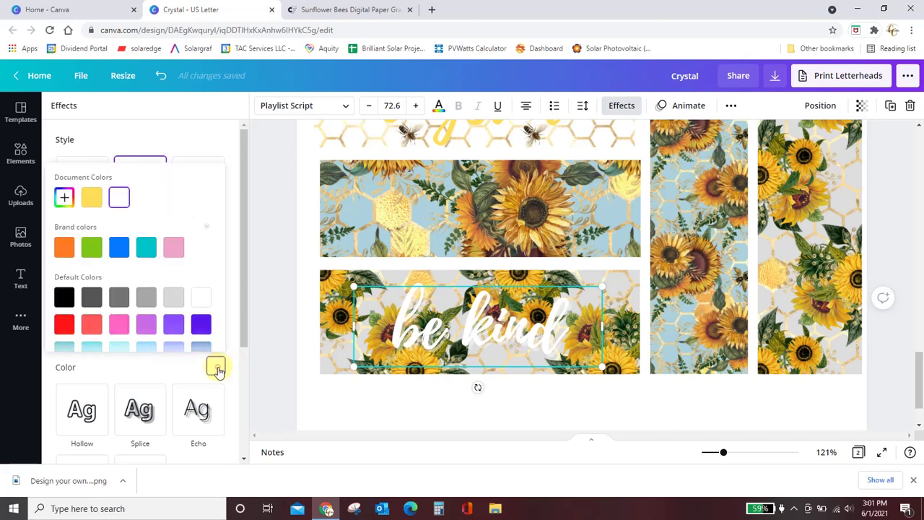
left_click(64, 298)
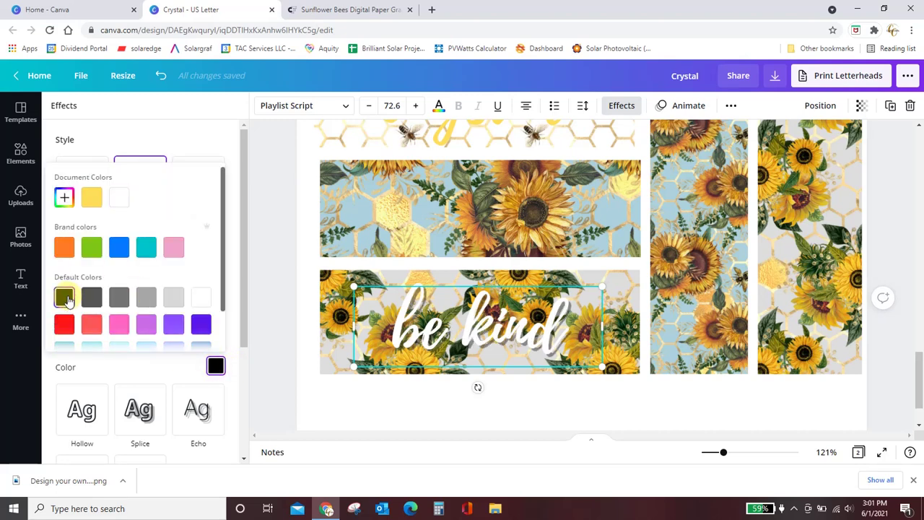
scroll(202, 225, "down", 1)
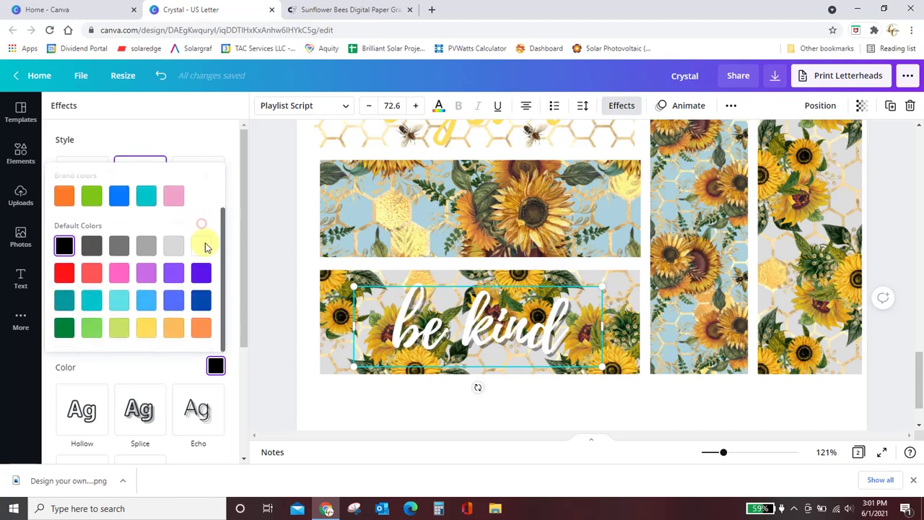
left_click(235, 274)
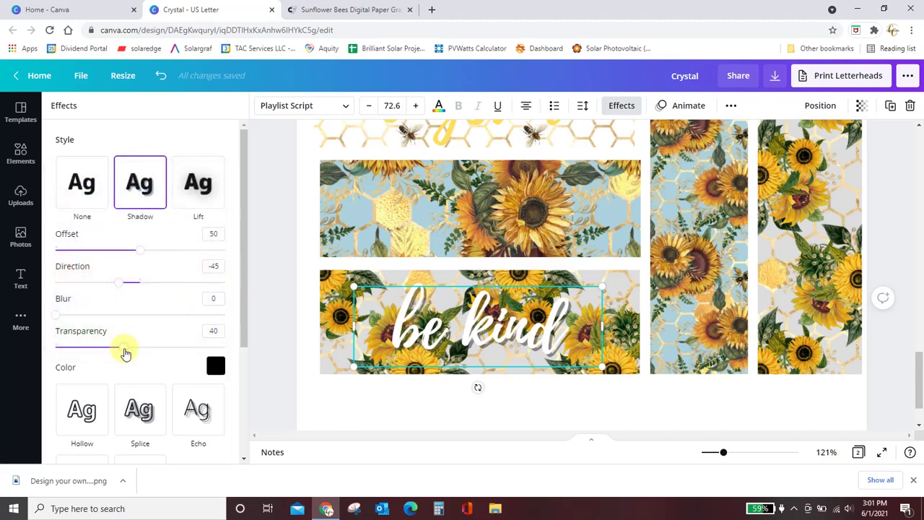
left_click_drag(124, 352, 204, 349)
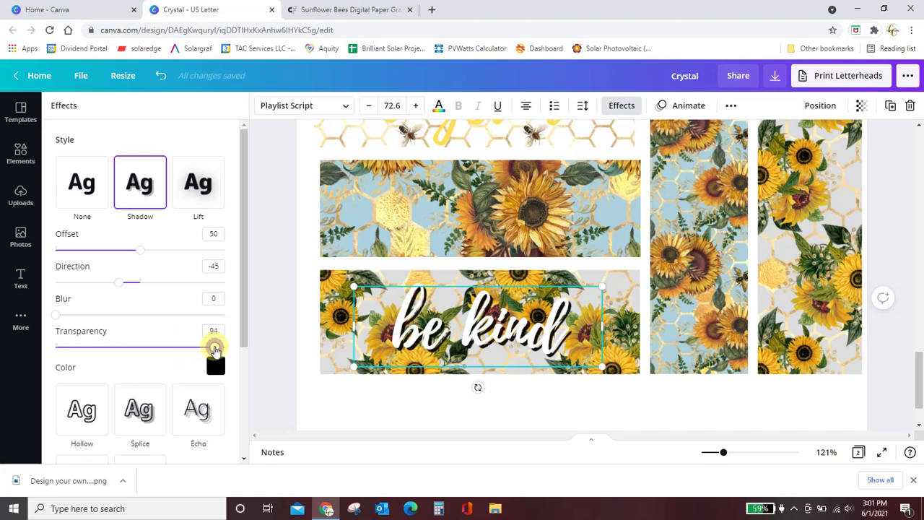
left_click(271, 336)
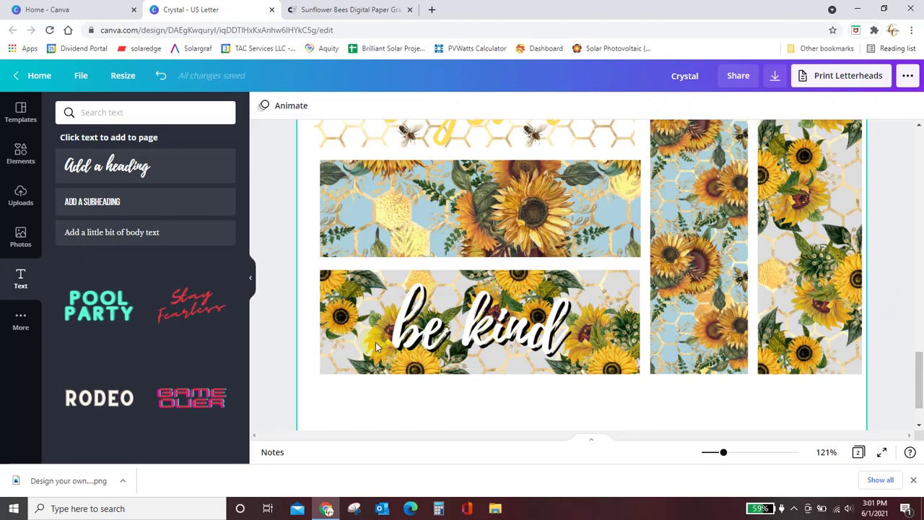
left_click(549, 345)
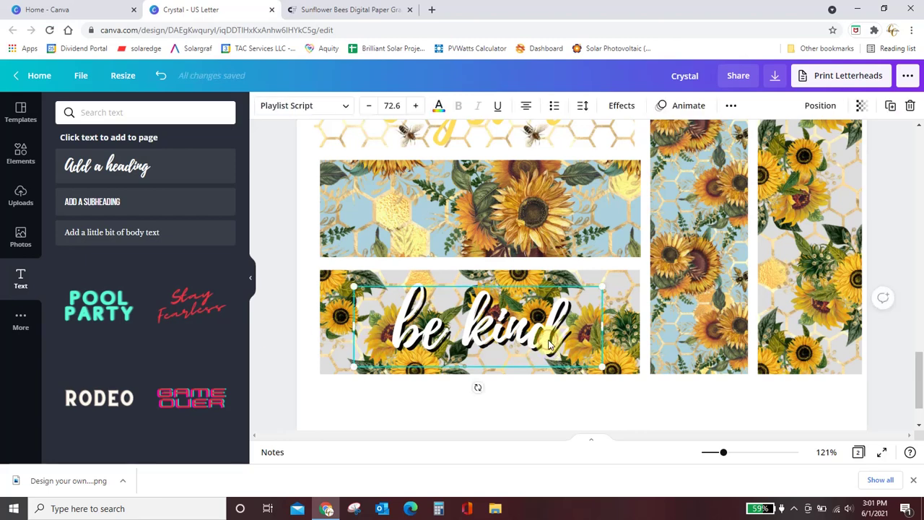
Step: Set the 'be kind' text effect to None, removing the shadow
left_click(621, 106)
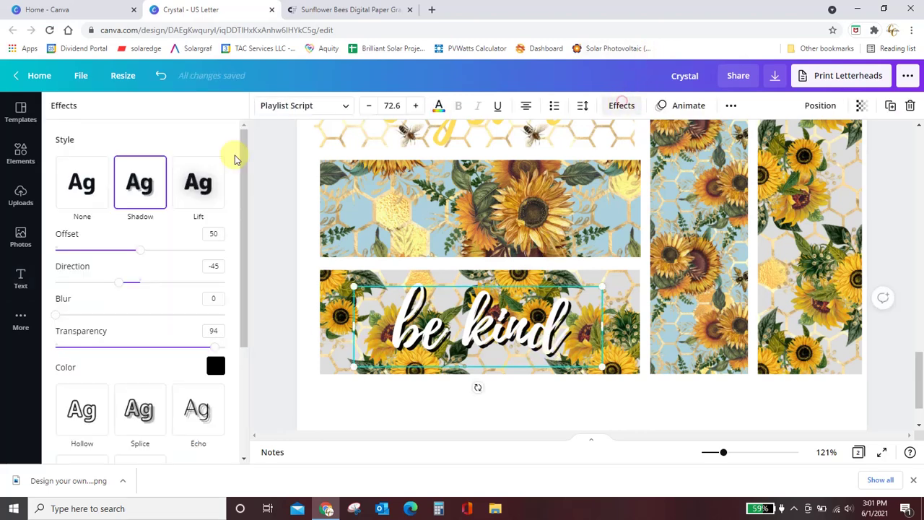
left_click(82, 184)
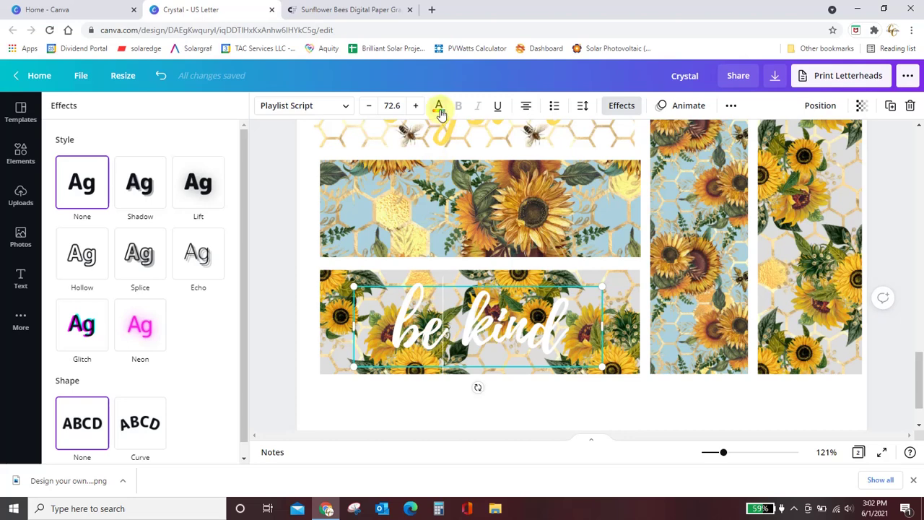
left_click(281, 338)
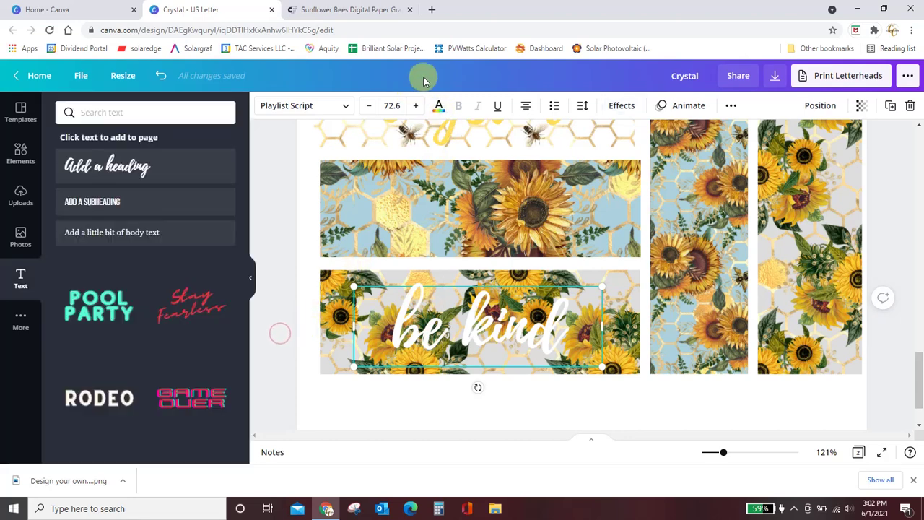
Step: Try pink, red and black for the 'be kind' text, then return it to white
left_click(438, 106)
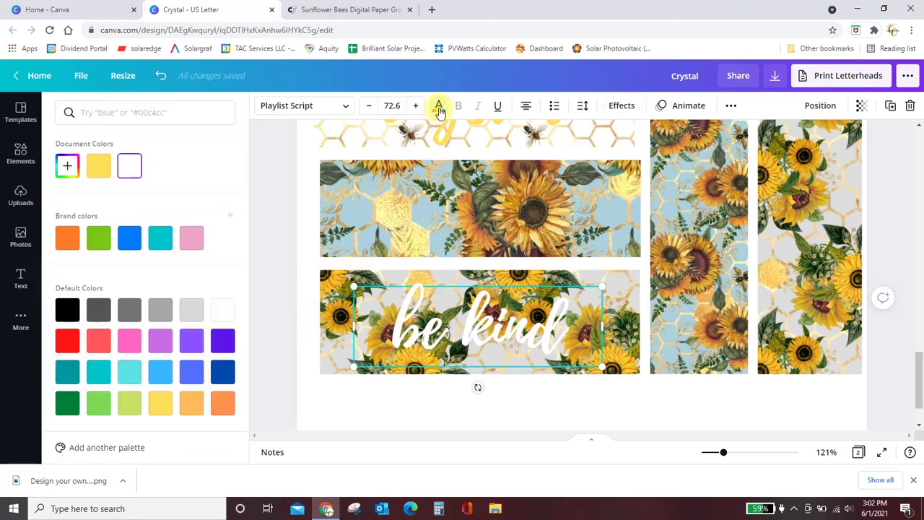
left_click(193, 239)
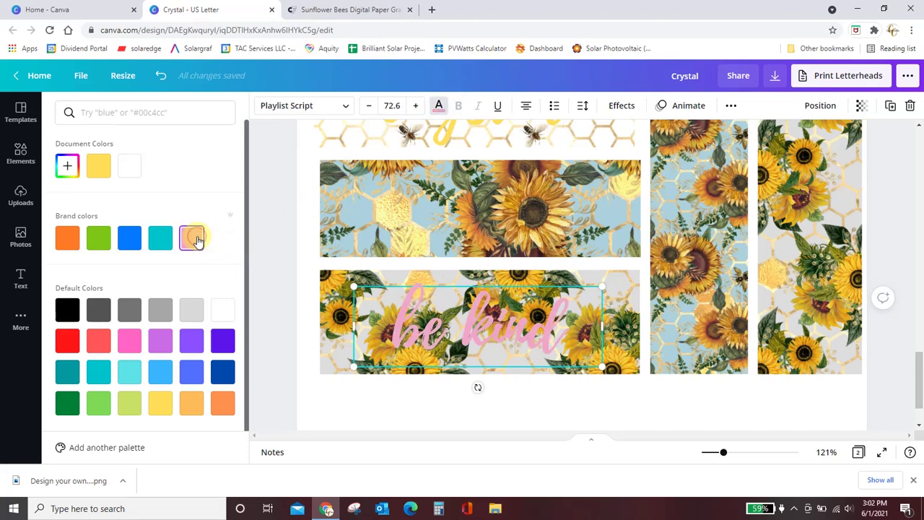
left_click(71, 344)
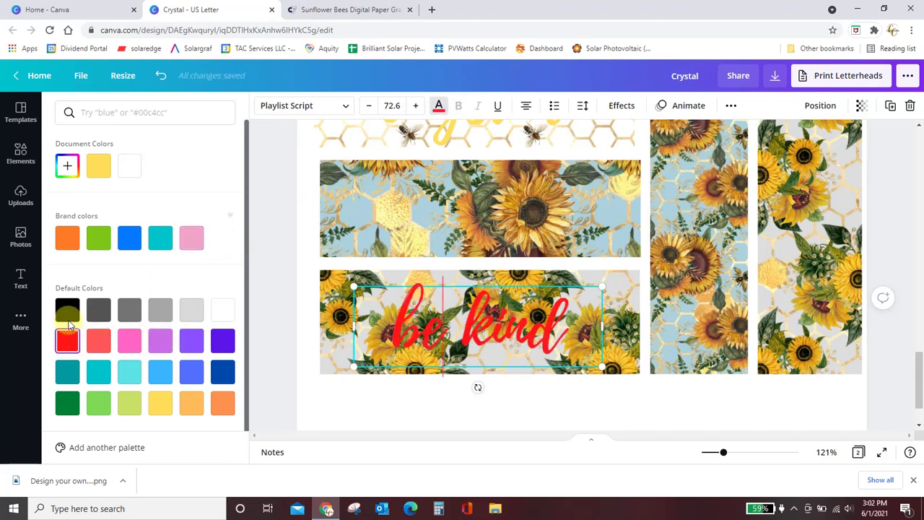
left_click(74, 312)
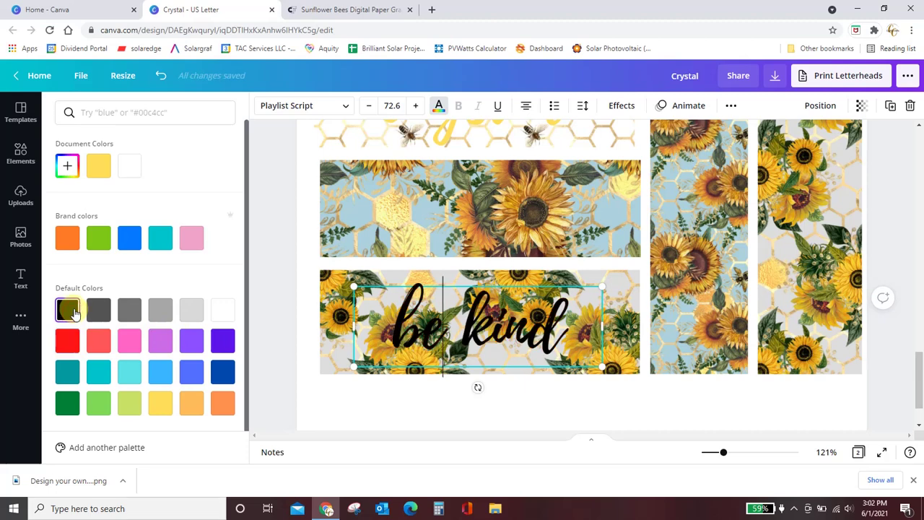
left_click(224, 309)
Step: Preview the Lift, Splice, Hollow and Neon effects on 'be kind', trying Lift
left_click(623, 107)
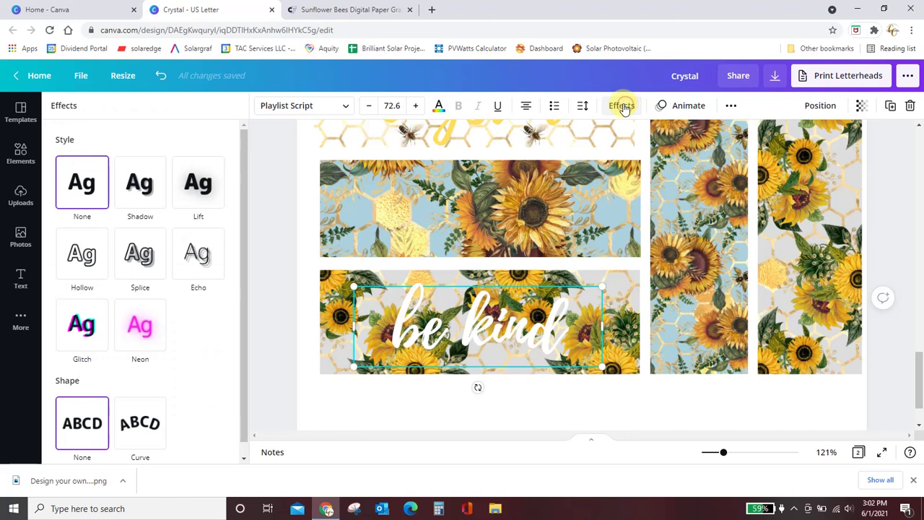
left_click(204, 189)
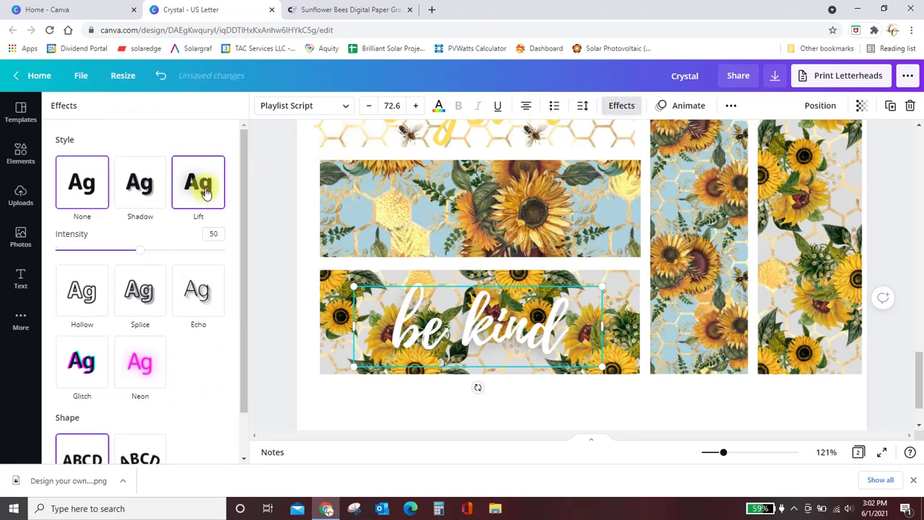
left_click(143, 292)
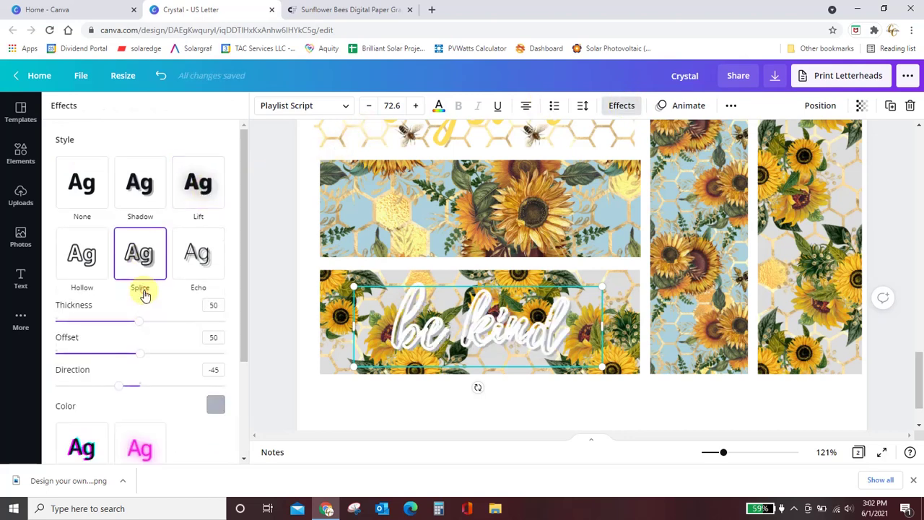
left_click(82, 254)
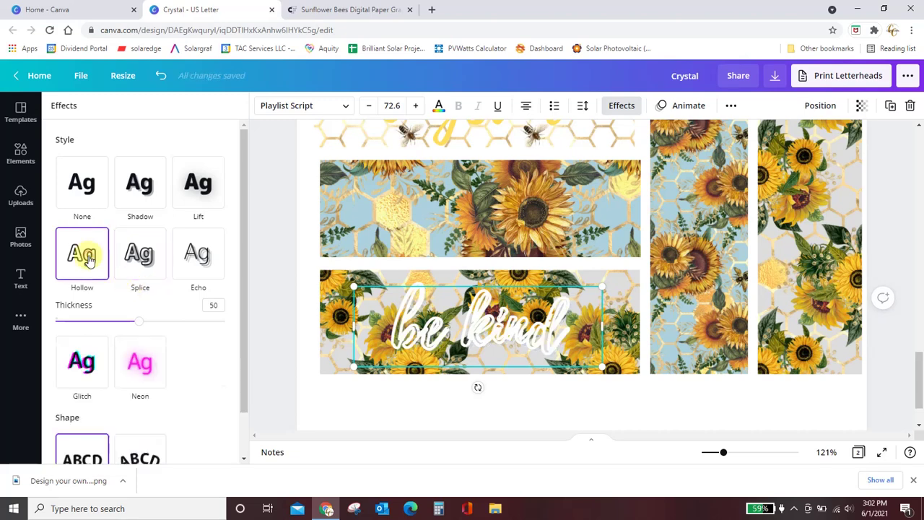
left_click(137, 367)
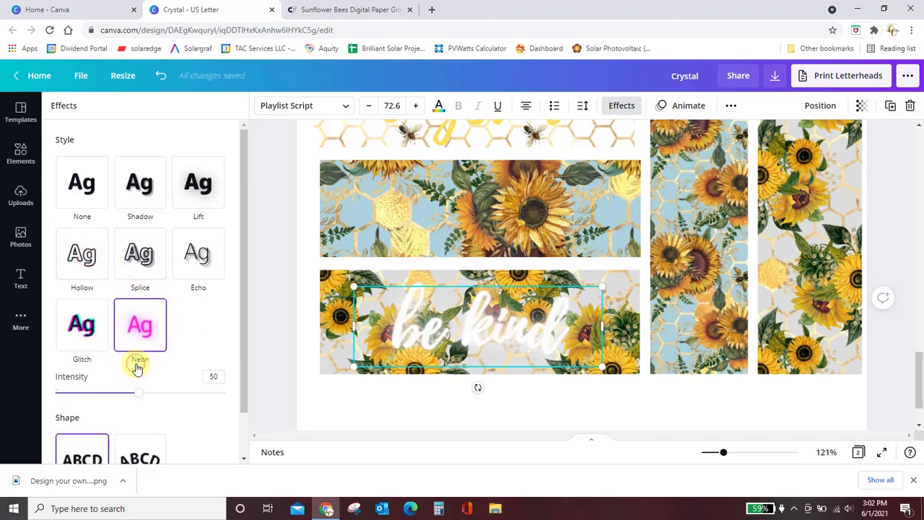
left_click(196, 203)
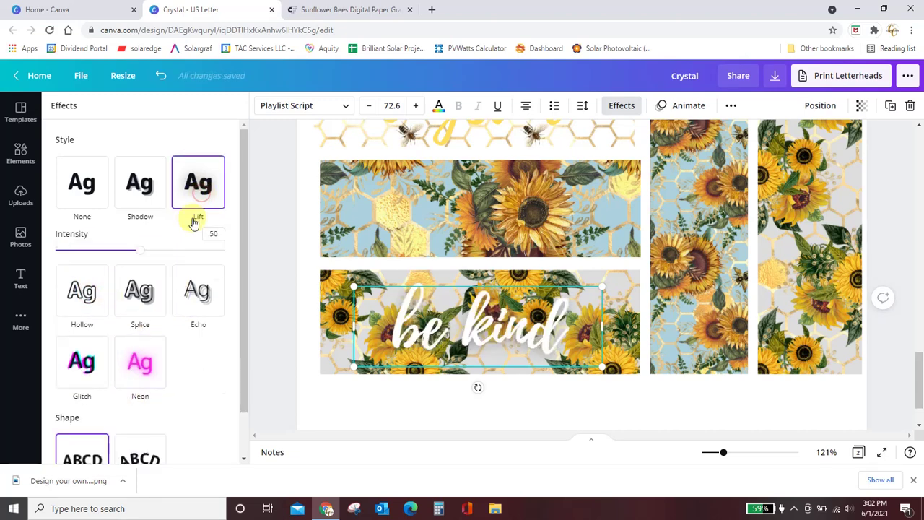
scroll(199, 365, "down", 1)
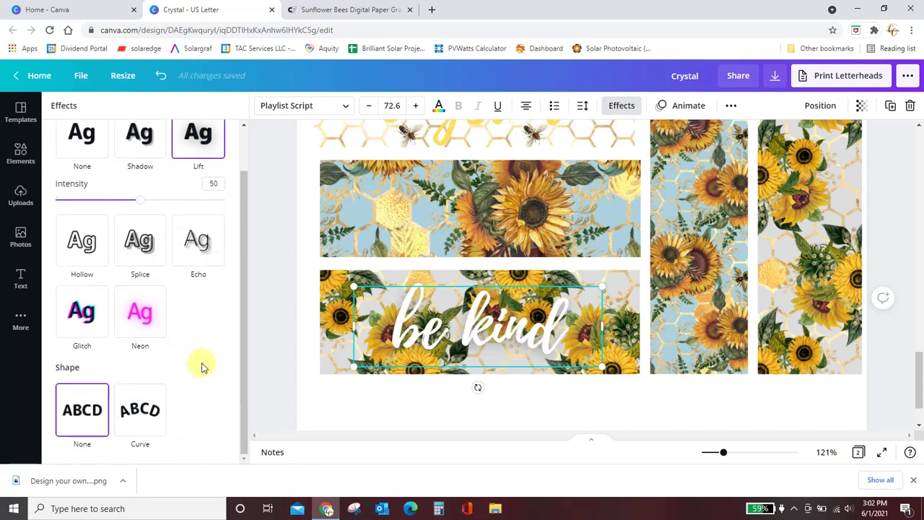
scroll(200, 365, "up", 1)
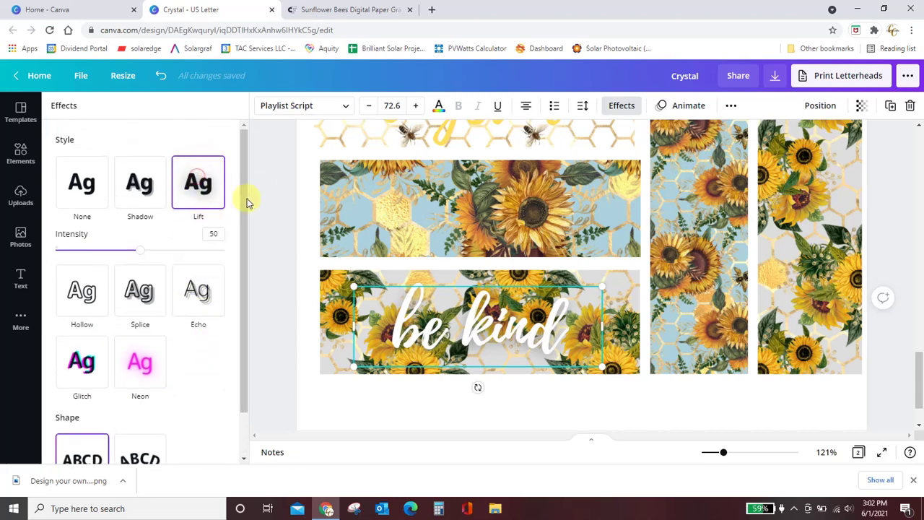
Step: Apply a black Shadow with transparency 81, offset 37 and direction -54
left_click(158, 195)
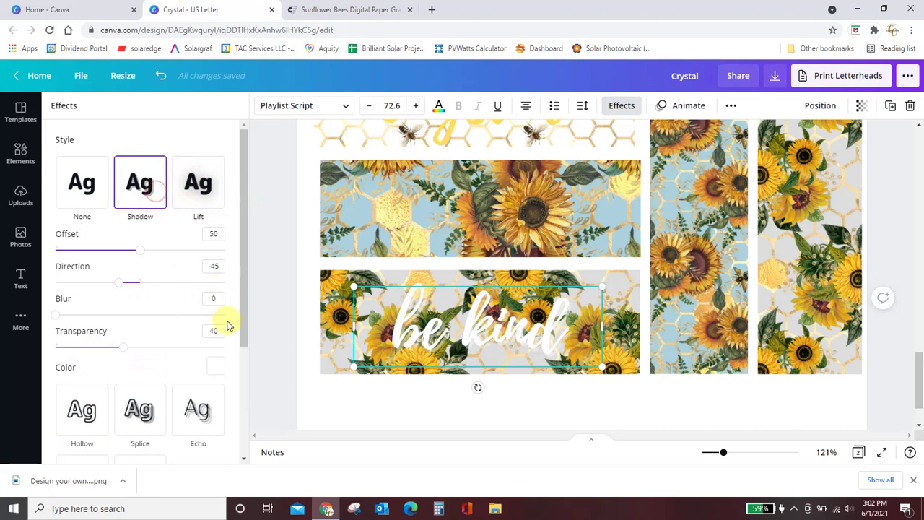
left_click(215, 366)
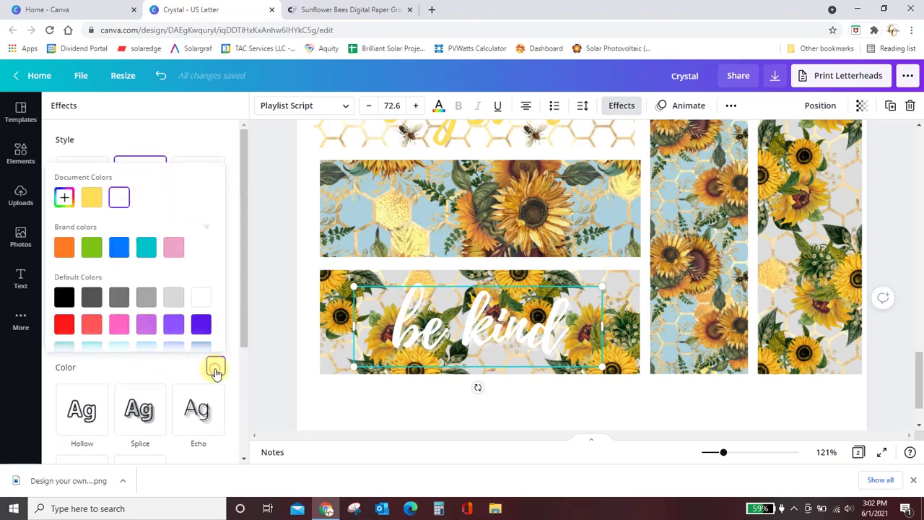
left_click(66, 299)
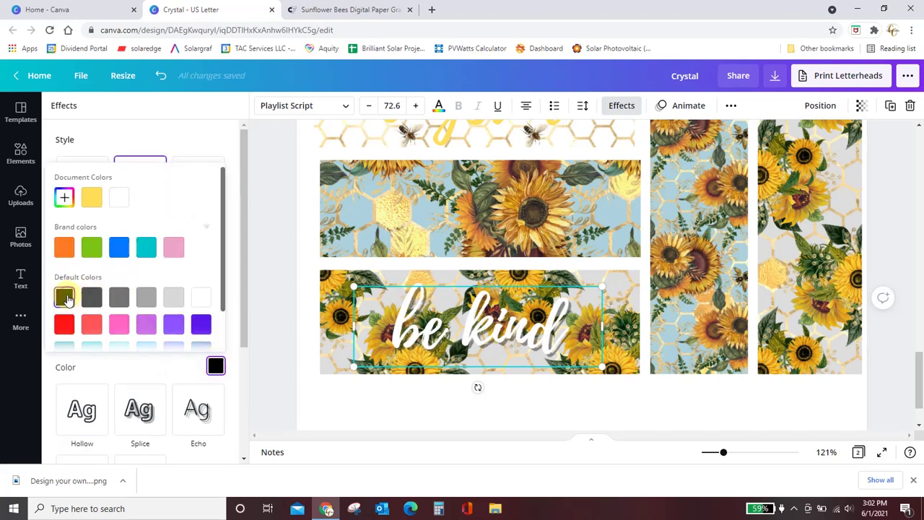
left_click(232, 287)
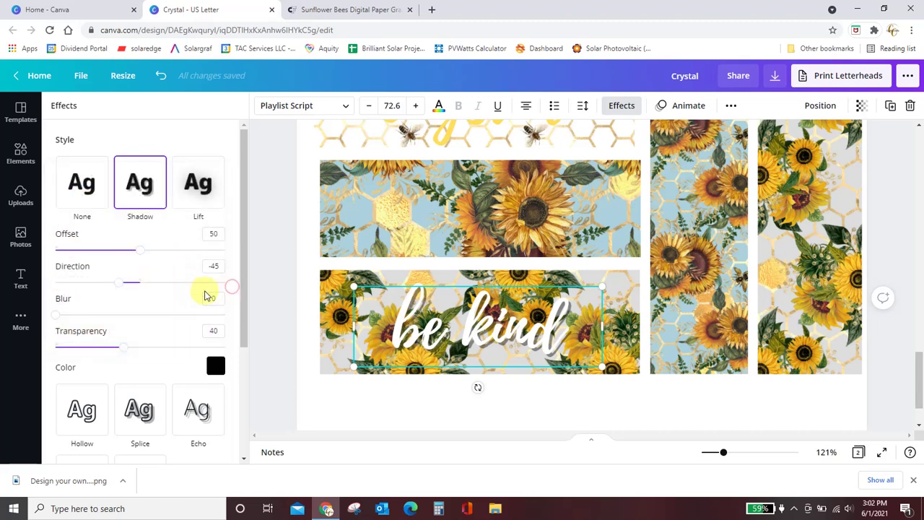
left_click_drag(122, 347, 192, 348)
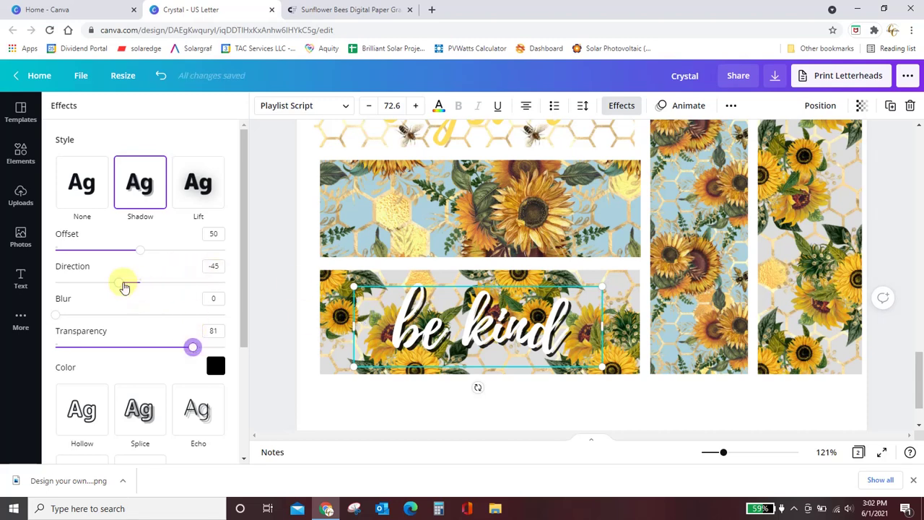
mouse_move(120, 286)
left_mouse_down()
mouse_move(103, 286)
mouse_move(126, 284)
left_mouse_up()
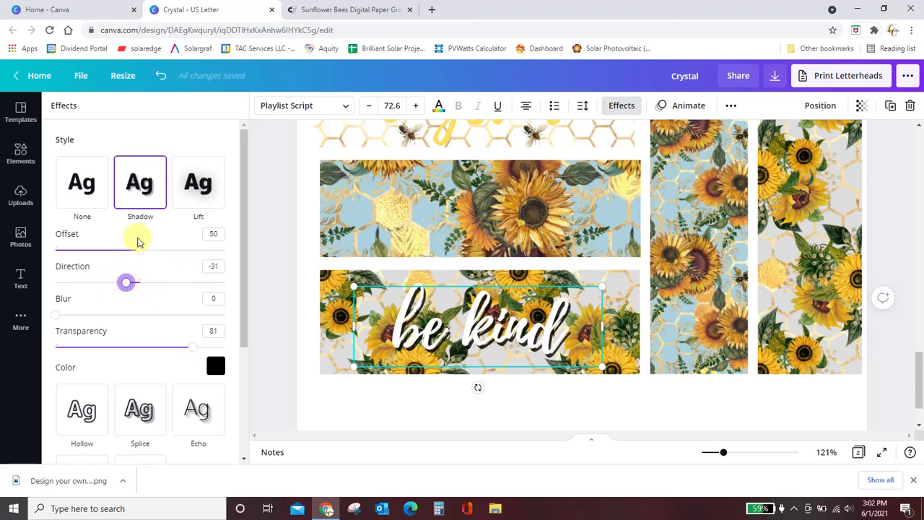
left_click_drag(139, 250, 118, 249)
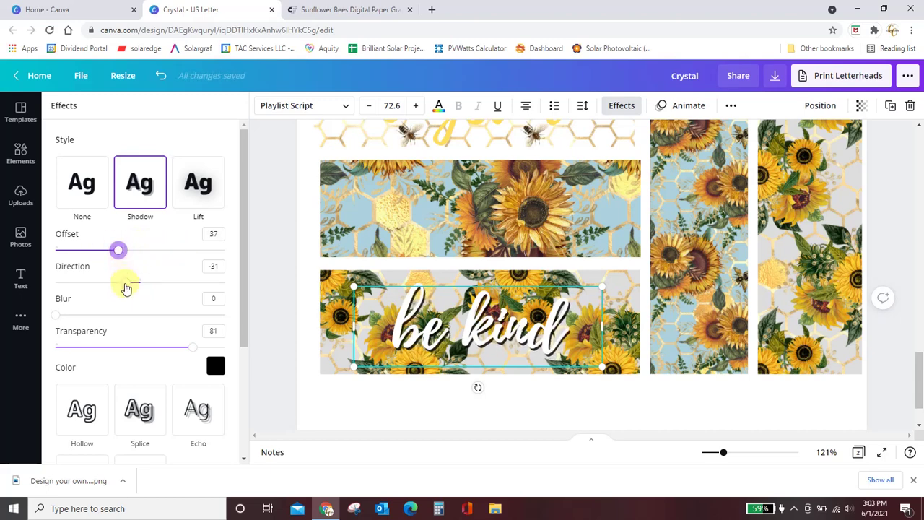
left_click_drag(123, 287, 116, 286)
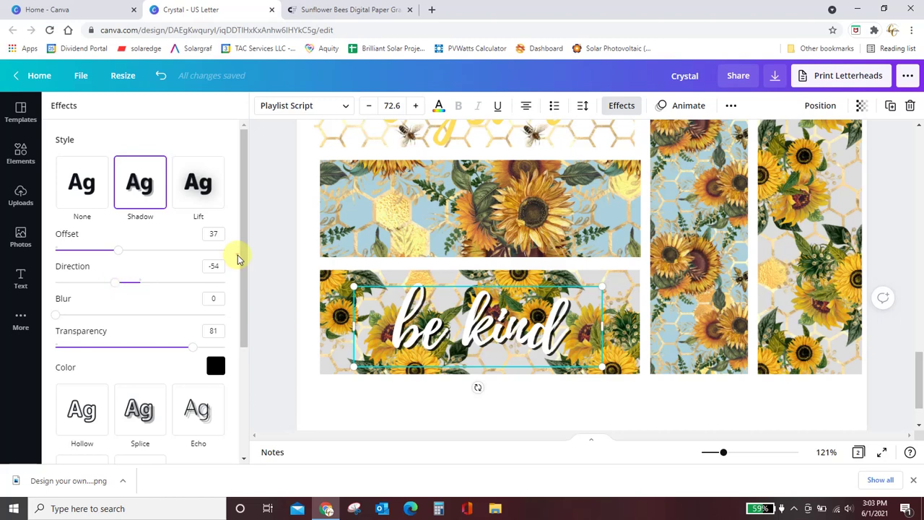
left_click(281, 253)
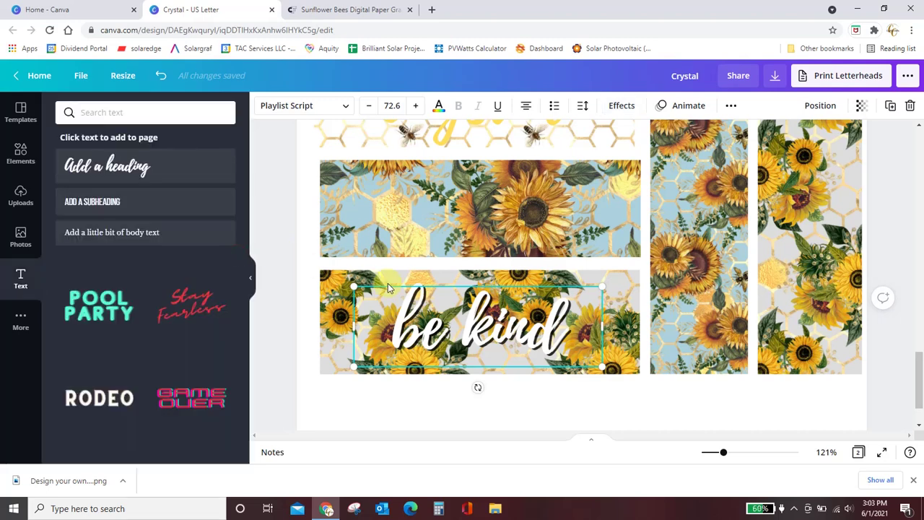
Step: Deselect the text and zoom out to about 42% to show the whole page
left_click(288, 339)
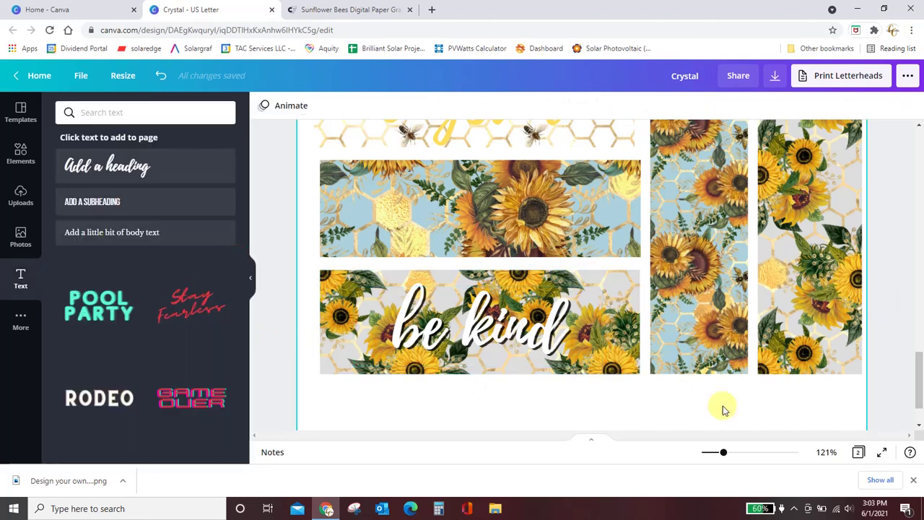
left_click_drag(727, 456, 711, 455)
scroll(790, 334, "up", 5)
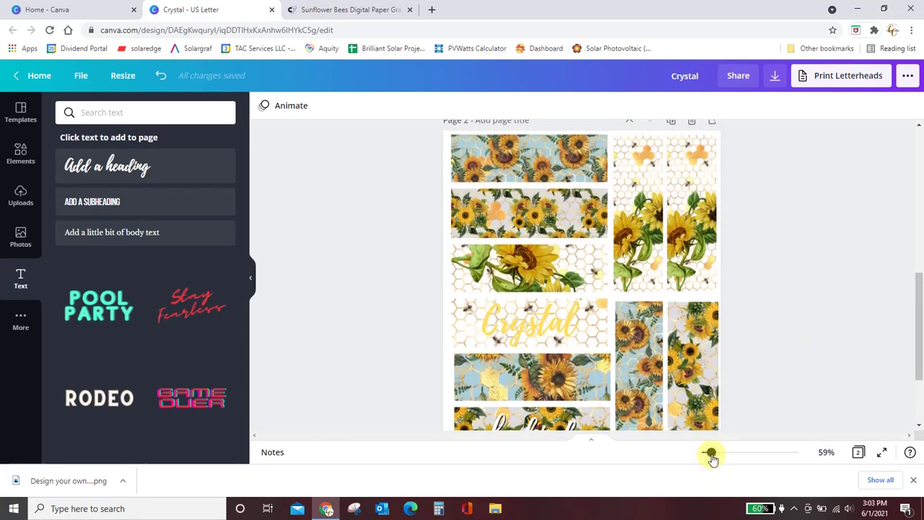
left_click_drag(711, 454, 708, 453)
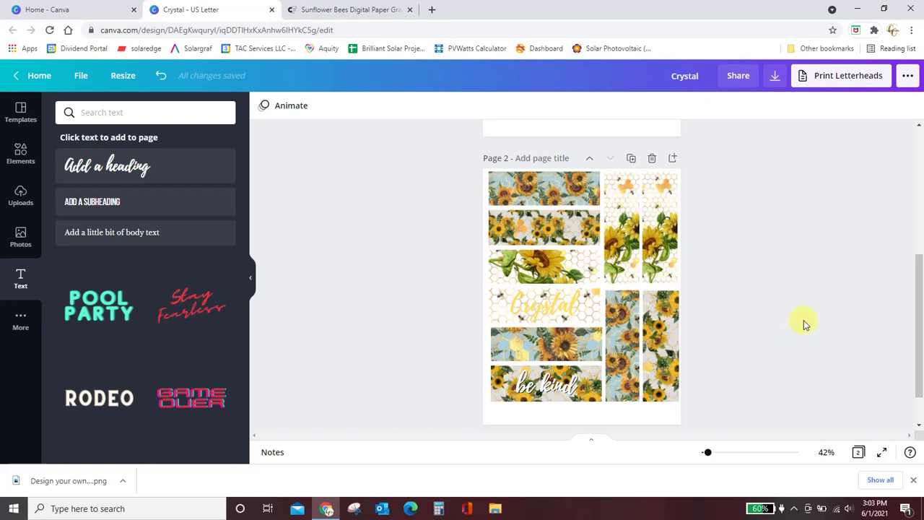
Step: Download all pages as transparent-background PNGs to Crystal.zip, then dismiss the Canva Print popup
left_click(775, 78)
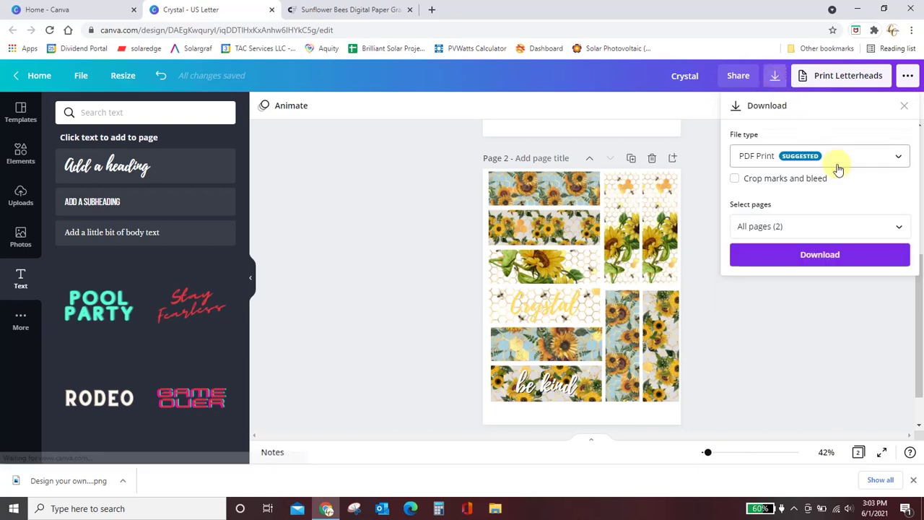
left_click(758, 167)
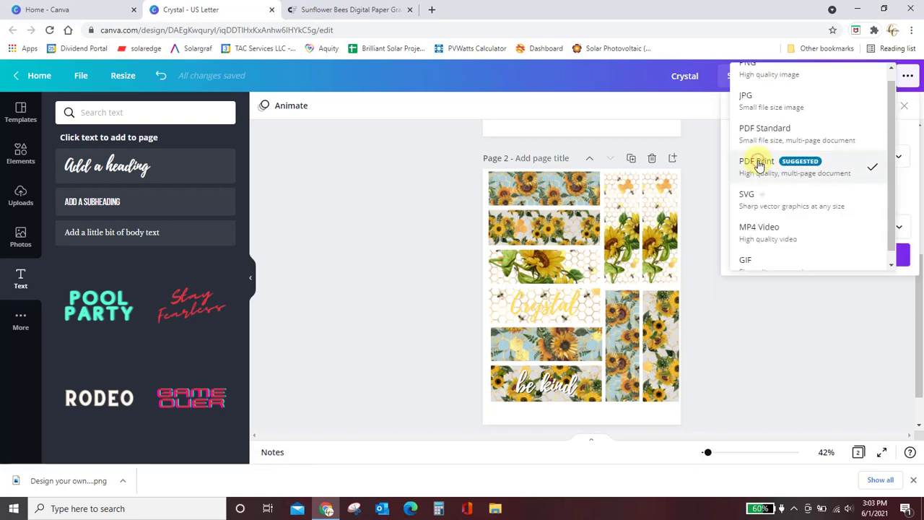
left_click(755, 161)
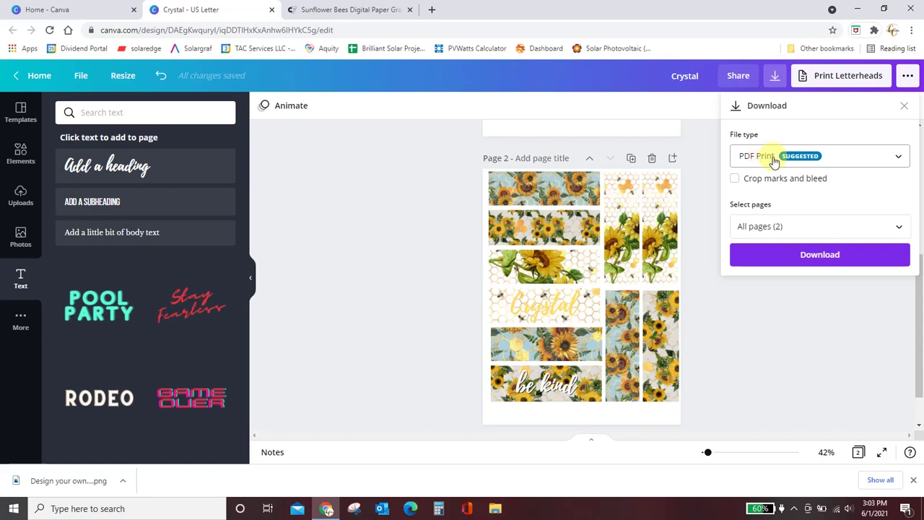
left_click(834, 160)
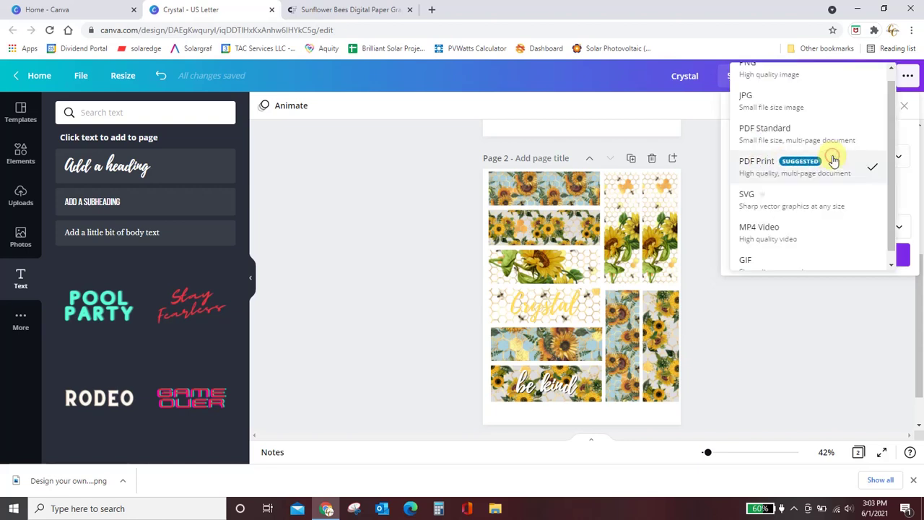
left_click(778, 105)
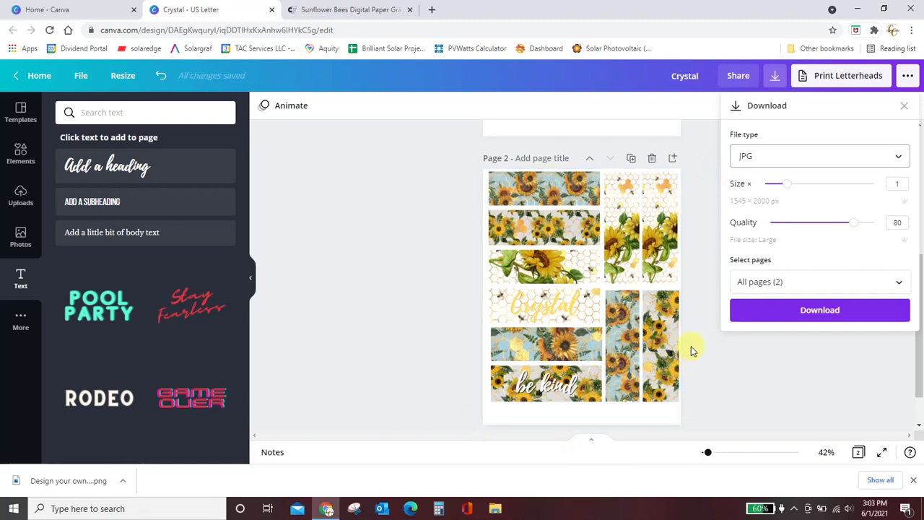
left_click(787, 164)
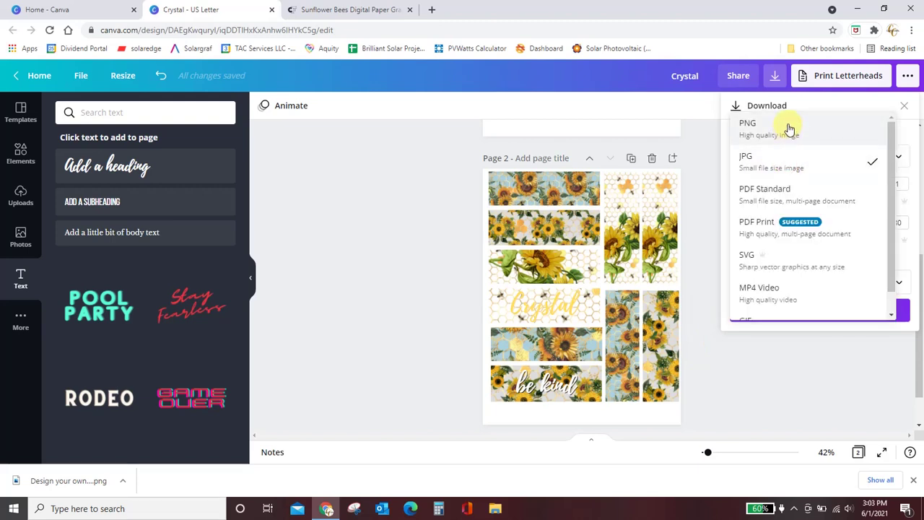
left_click(789, 128)
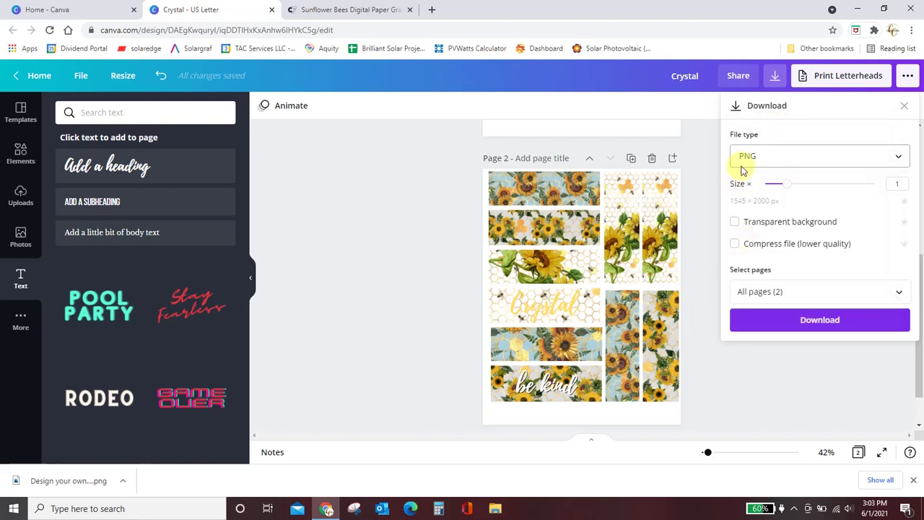
left_click(735, 222)
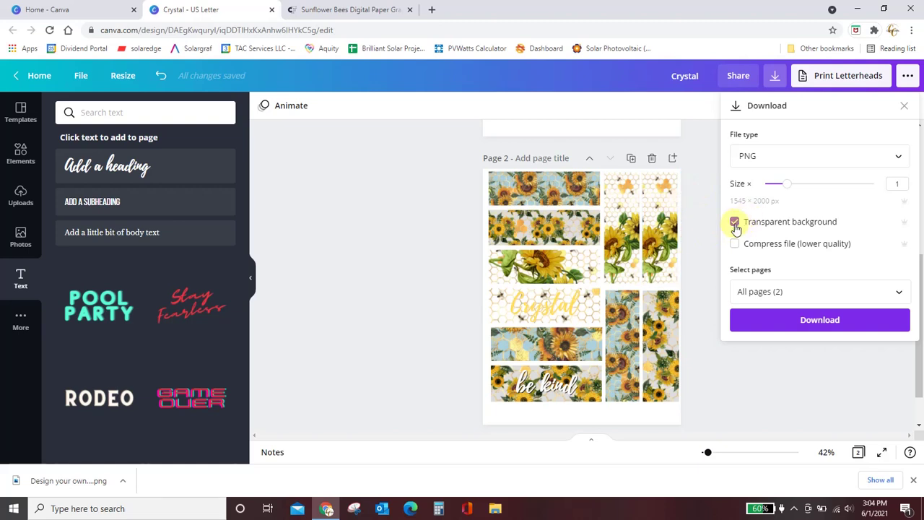
left_click(788, 327)
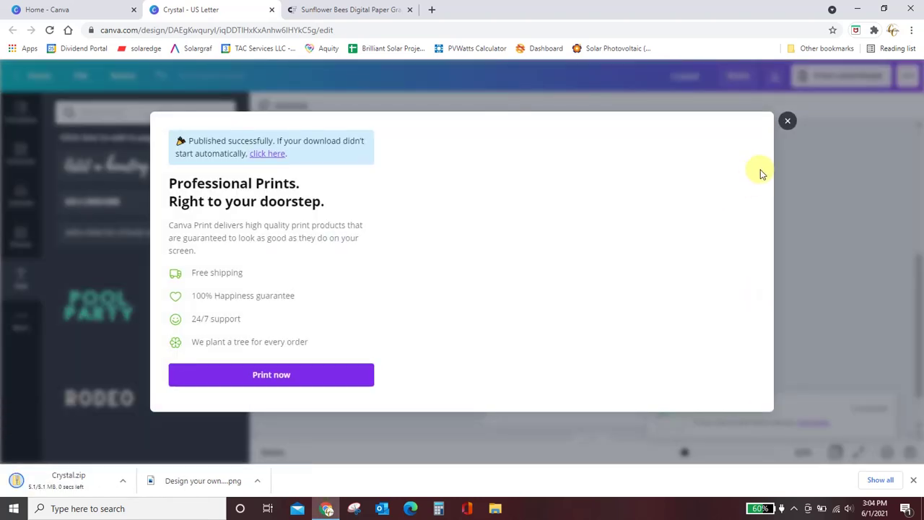
left_click(788, 121)
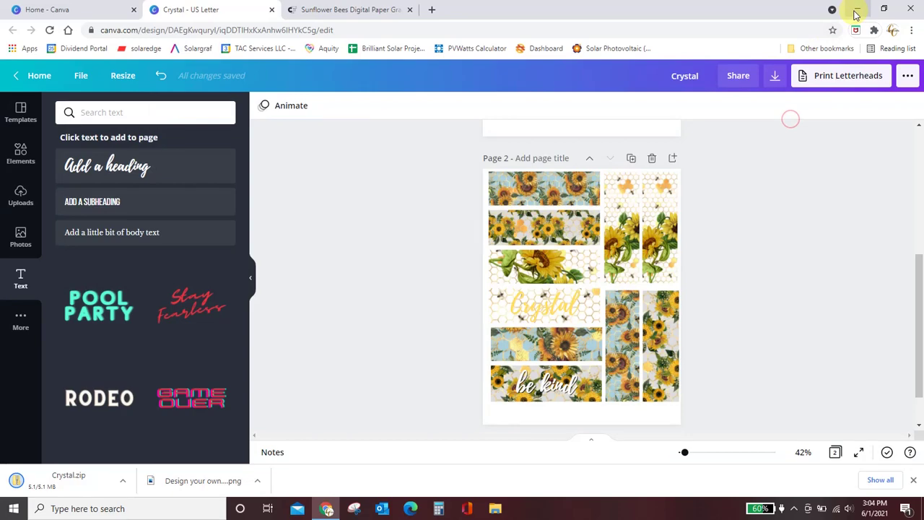
Step: Minimise Chrome, open Crystal.zip from Downloads and select the PNG named 2
left_click(857, 10)
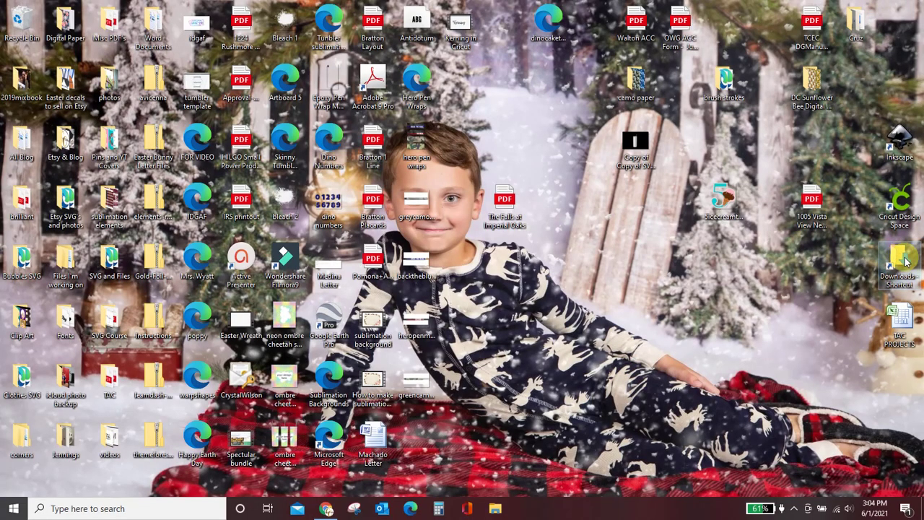
left_click(872, 263)
double_click(873, 265)
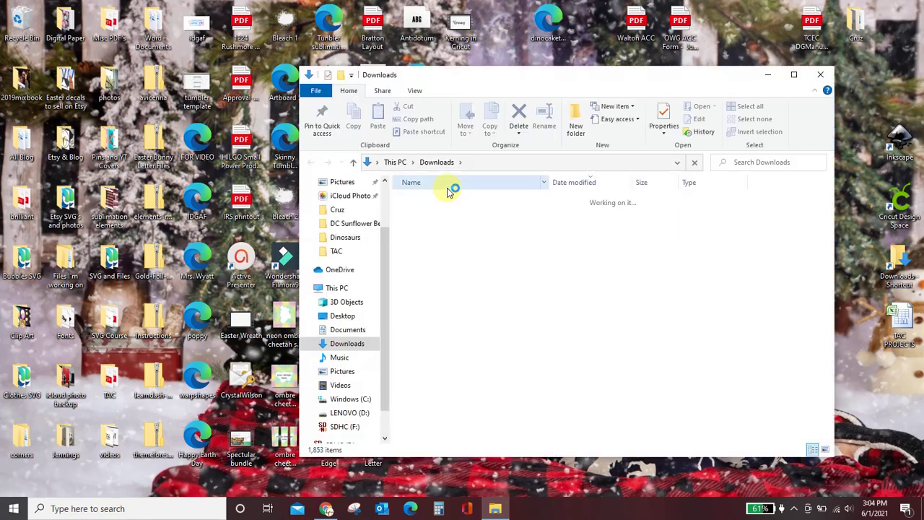
left_click(424, 218)
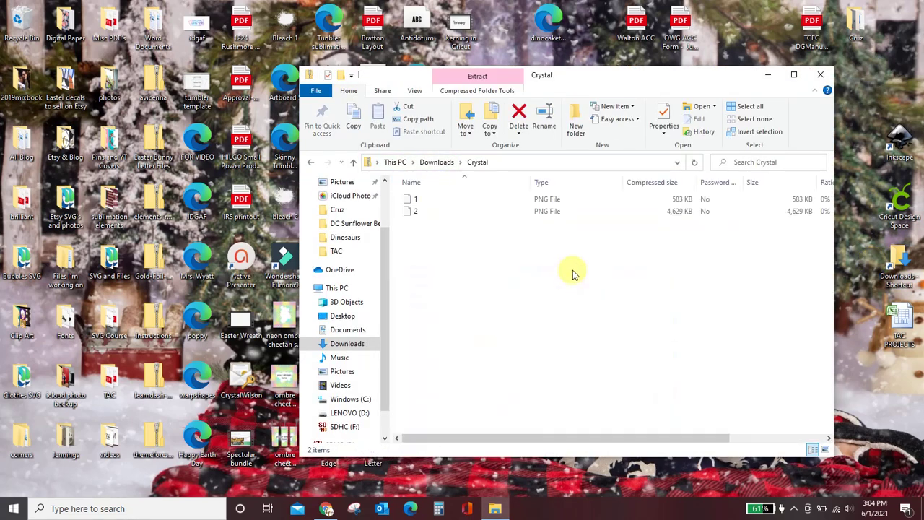
left_click(427, 211)
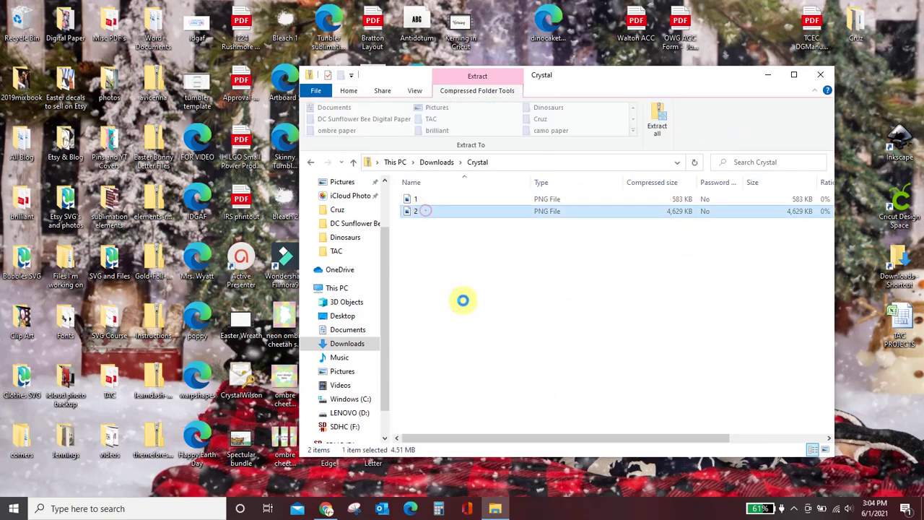